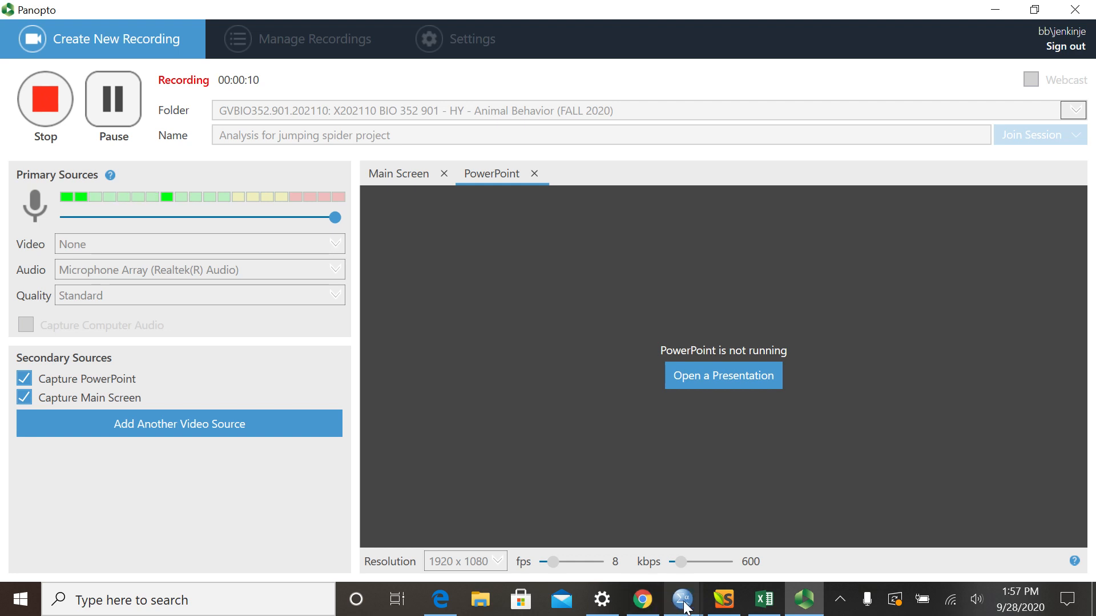
# - Switch to the spider data project document in Chrome and highlight the bold instruction about the p<= 0.10 threshold
pyautogui.click(651, 604)
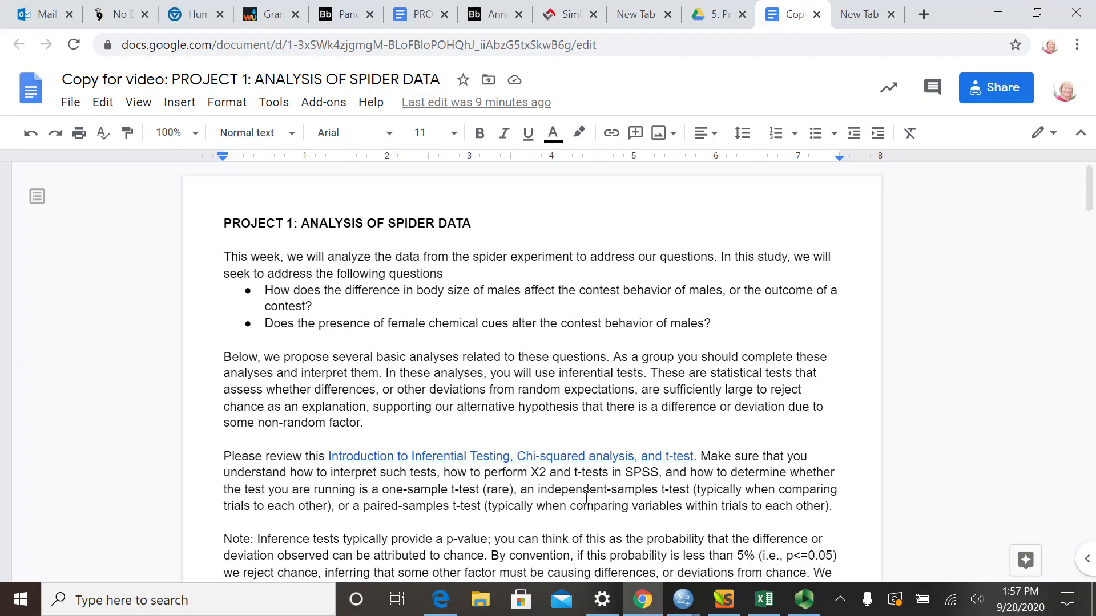
pyautogui.scroll(-3, 572, 472)
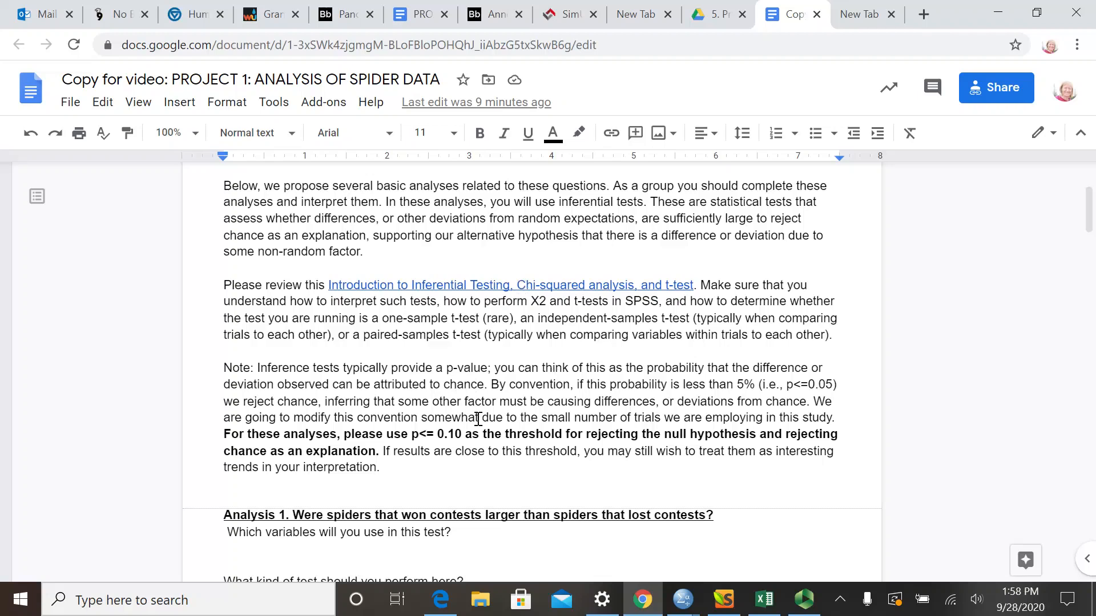
pyautogui.scroll(-3, 501, 384)
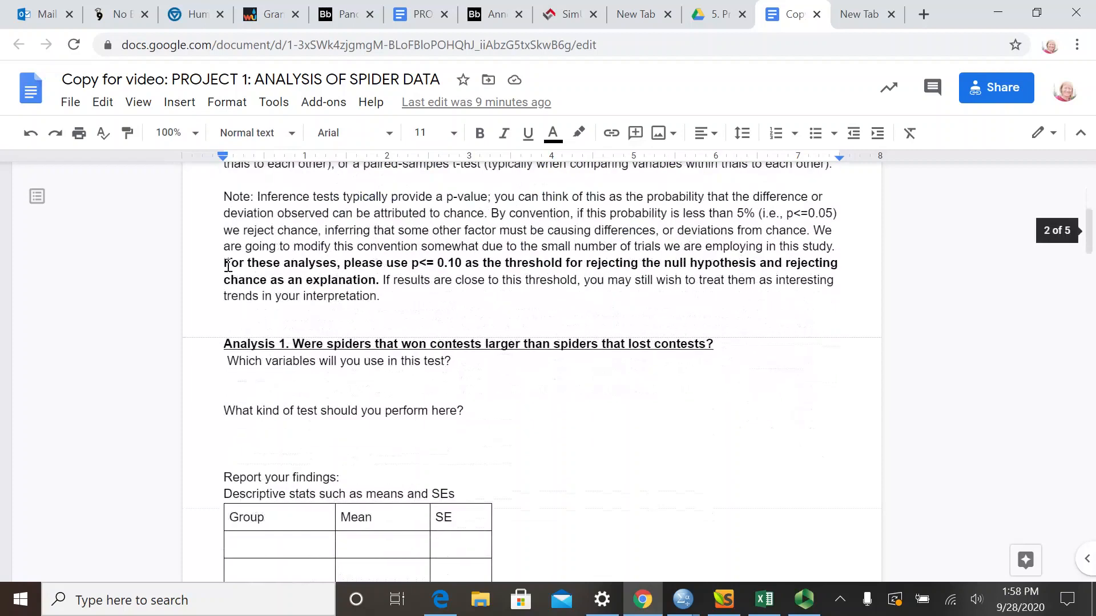
pyautogui.moveTo(224, 265); pyautogui.dragTo(385, 289)
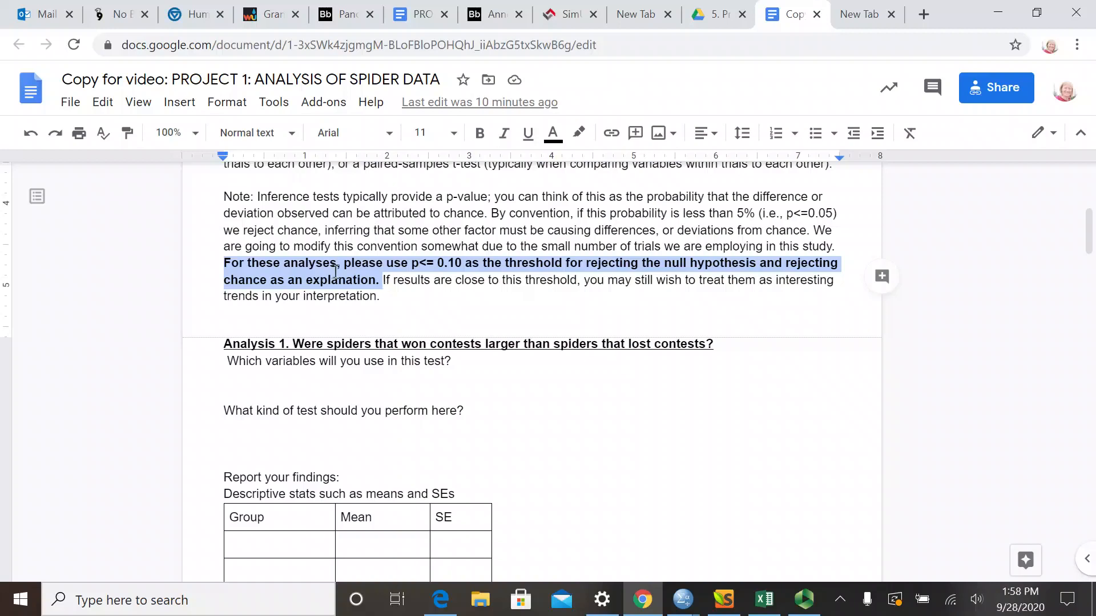
# - Review the questions and results tables for Analyses 1 to 4 in the project document, ending back at Analysis 1
pyautogui.scroll(-3, 300, 302)
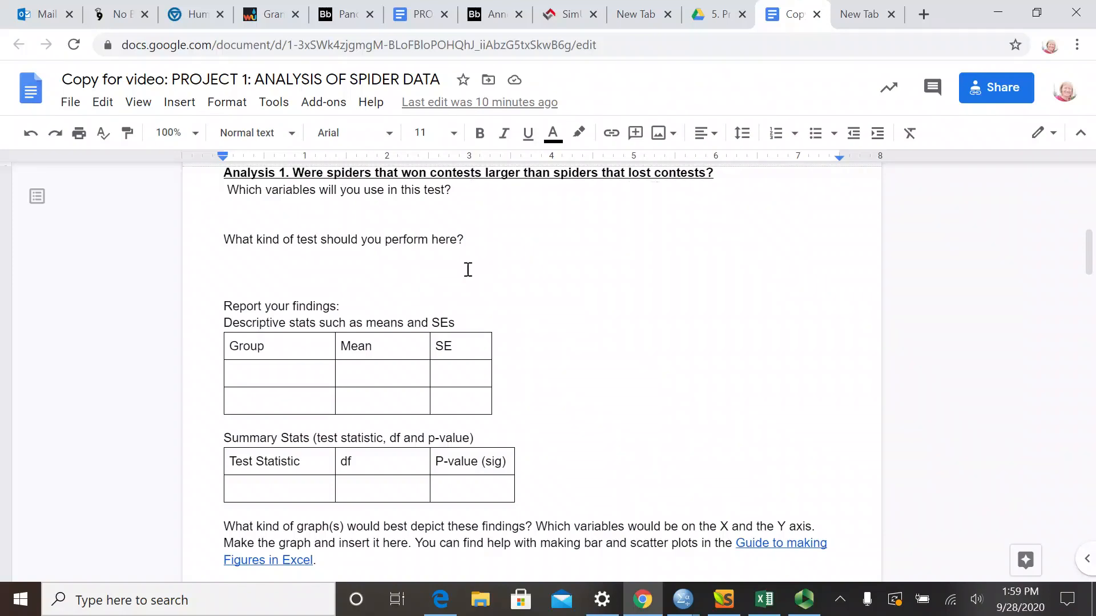
pyautogui.scroll(-6, 461, 279)
pyautogui.scroll(6, 463, 281)
pyautogui.scroll(1, 454, 282)
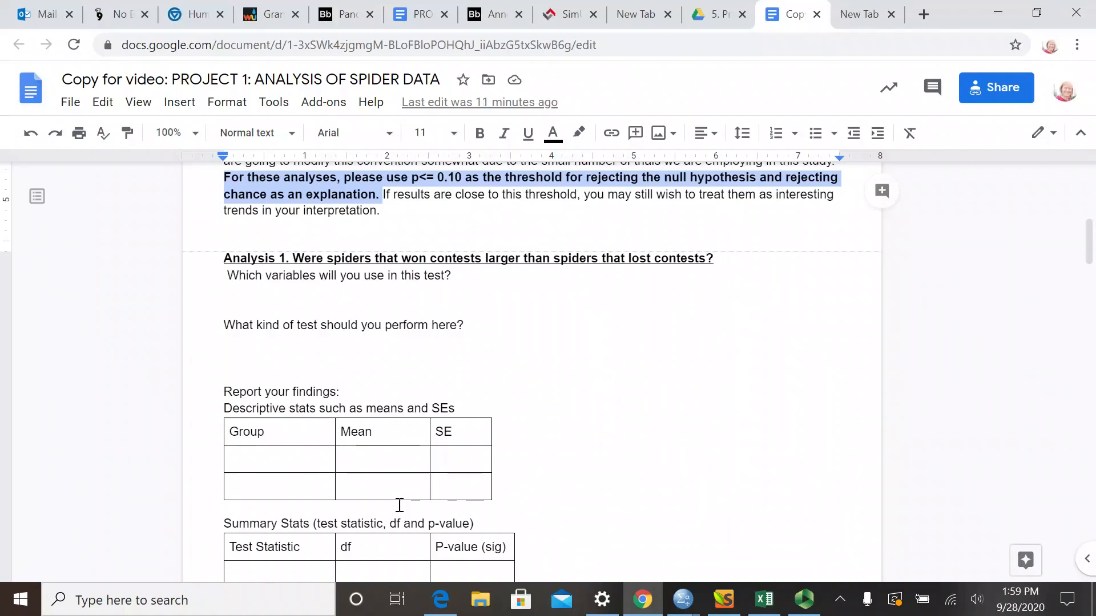
pyautogui.scroll(-4, 399, 505)
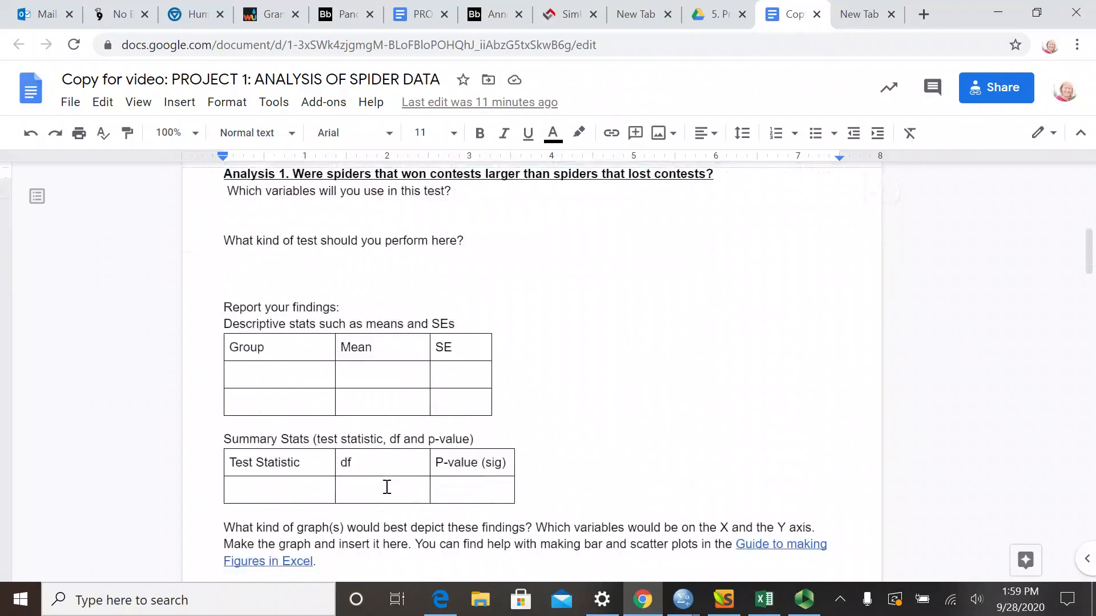
pyautogui.scroll(-1, 366, 448)
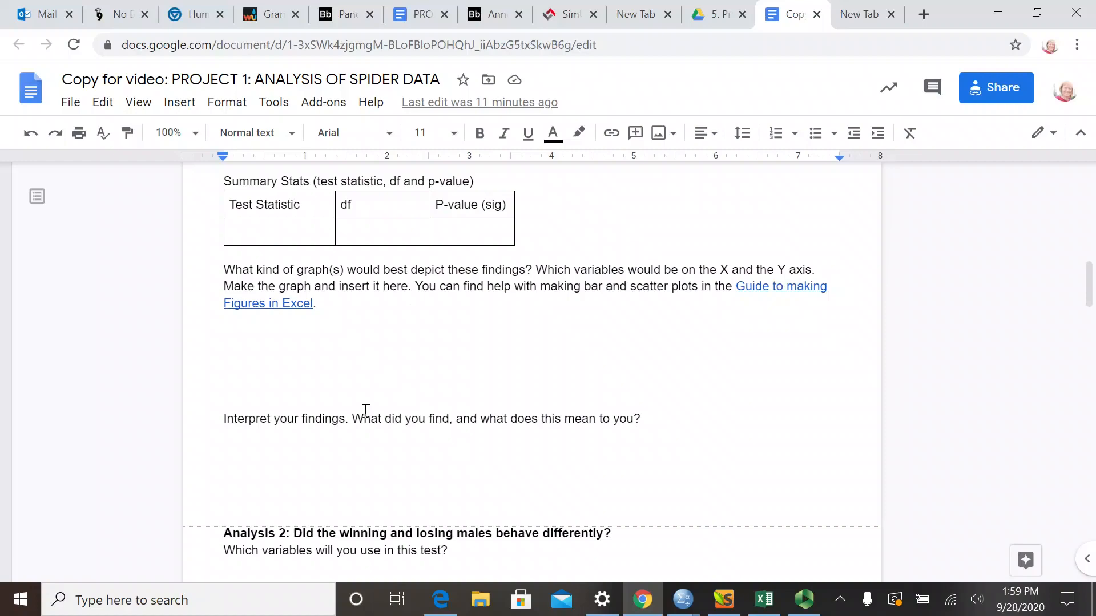
pyautogui.scroll(-5, 348, 416)
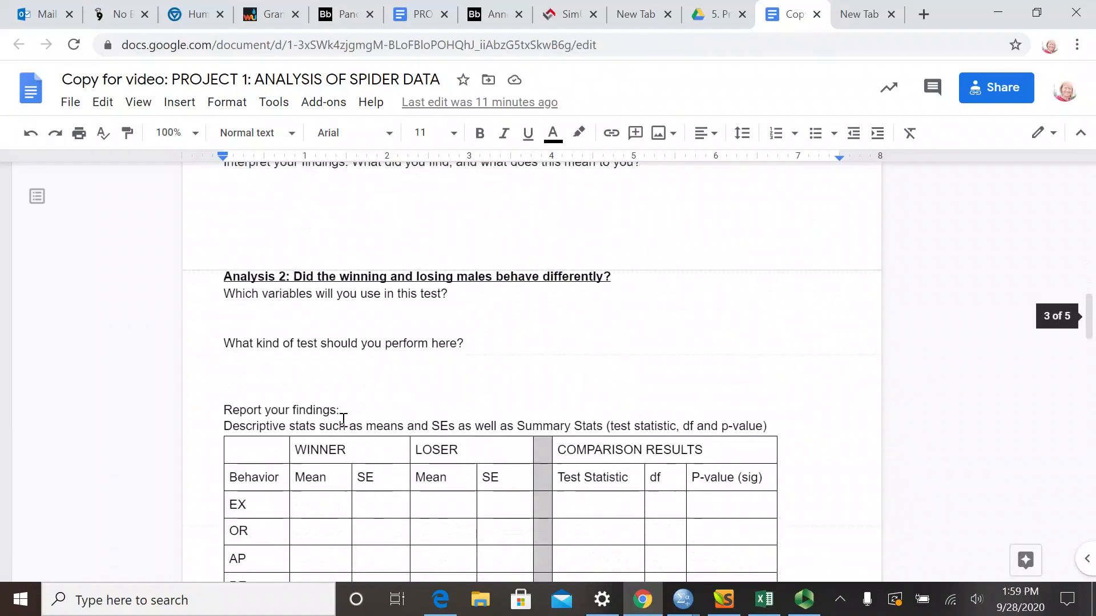
pyautogui.scroll(-13, 342, 421)
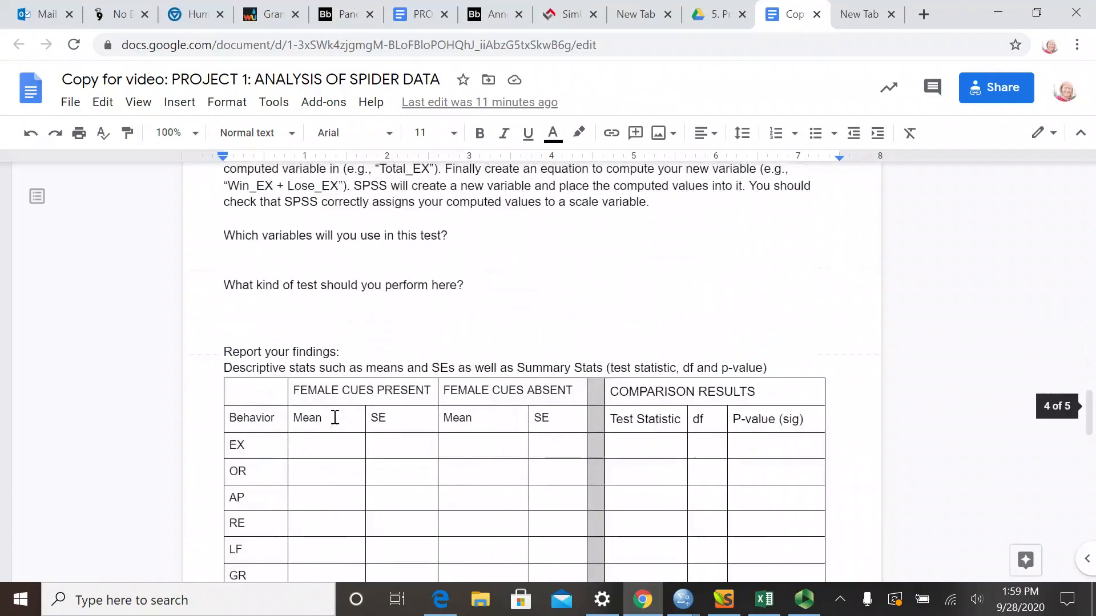
pyautogui.scroll(-10, 335, 417)
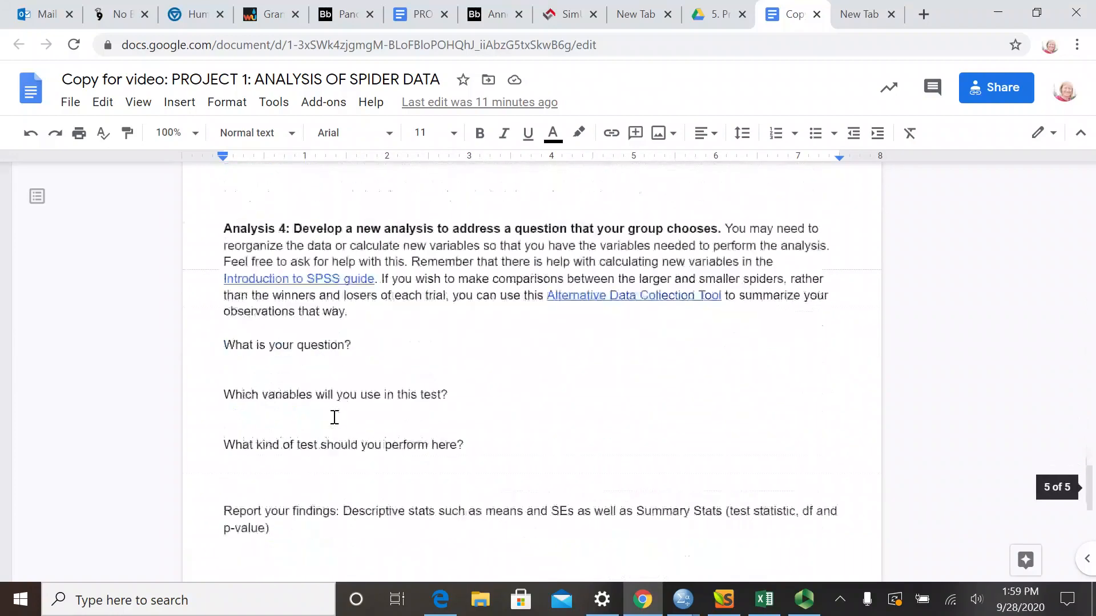
pyautogui.scroll(-2, 334, 417)
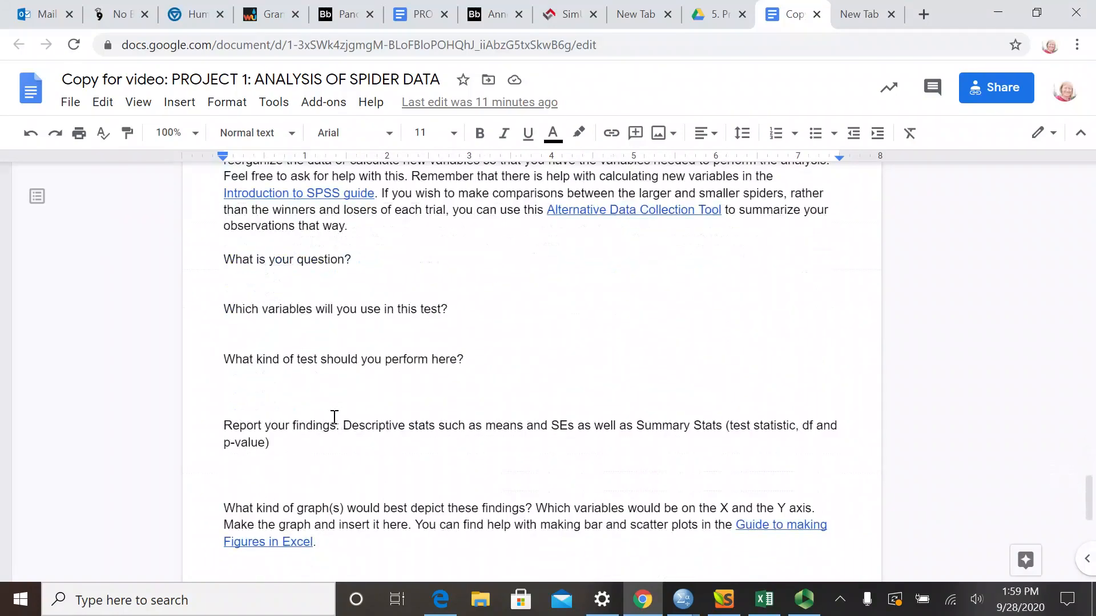
pyautogui.scroll(17, 335, 418)
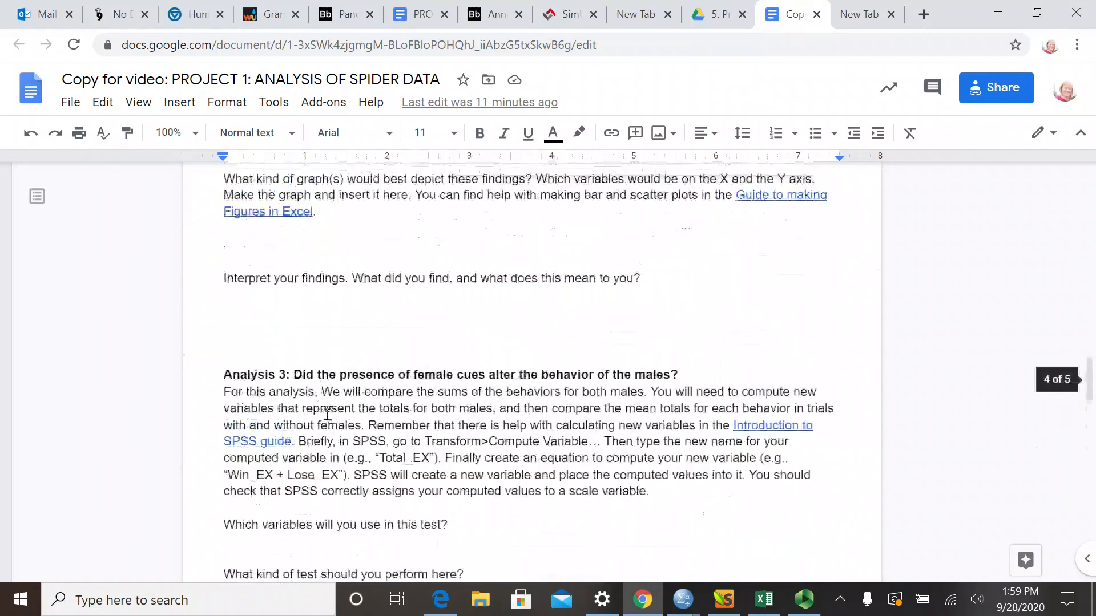
pyautogui.scroll(15, 327, 413)
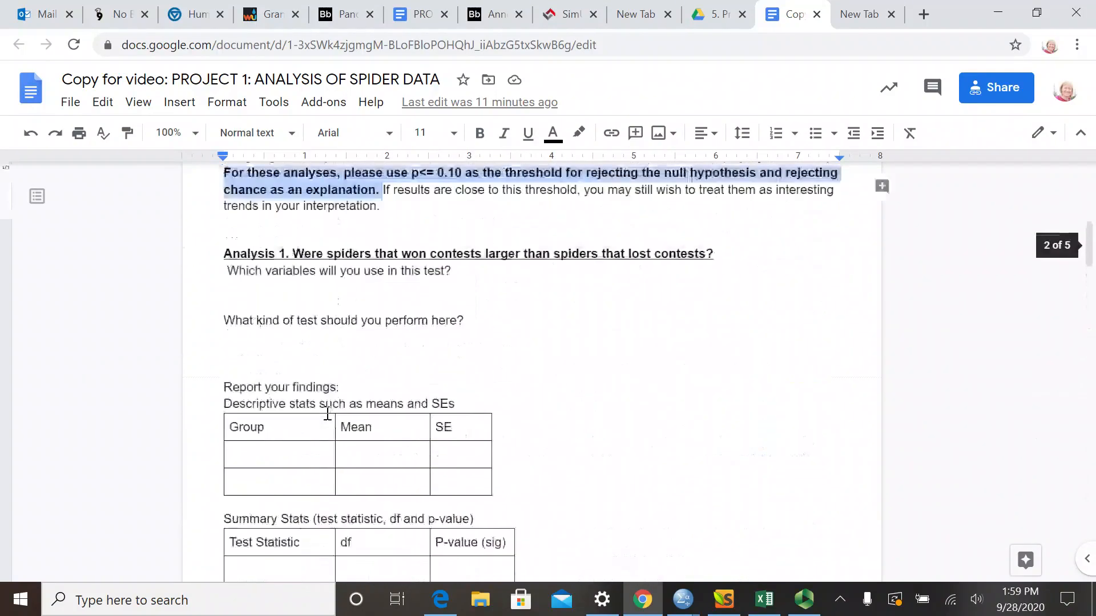
pyautogui.scroll(-3, 327, 419)
pyautogui.scroll(2, 327, 423)
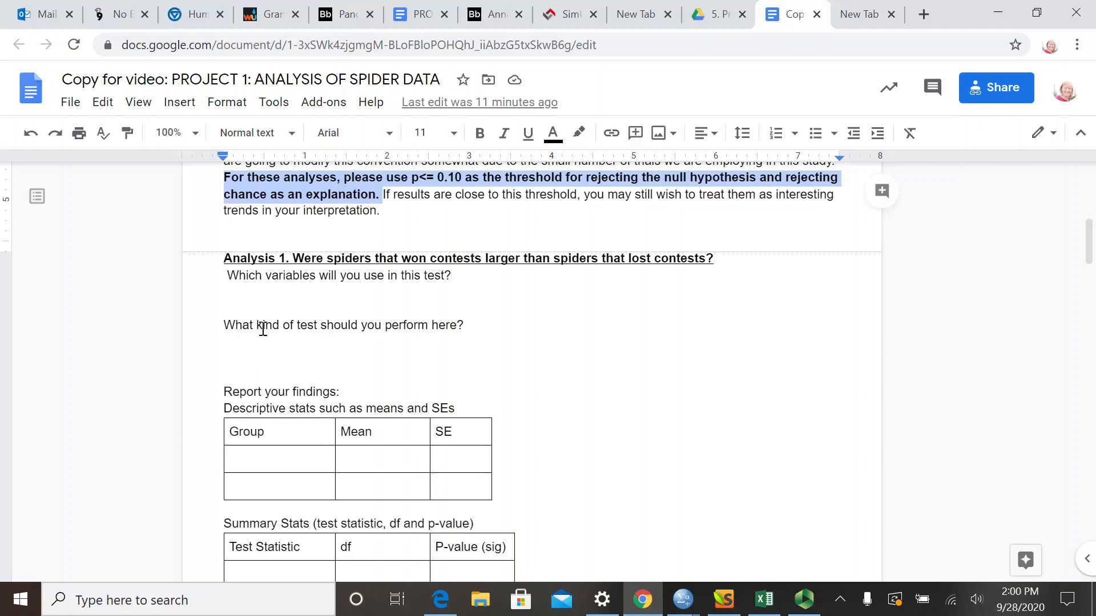
# - Answer the Analysis 1 variables question in dark red text with "Length of the winners vs. length of the losers"
pyautogui.click(247, 308)
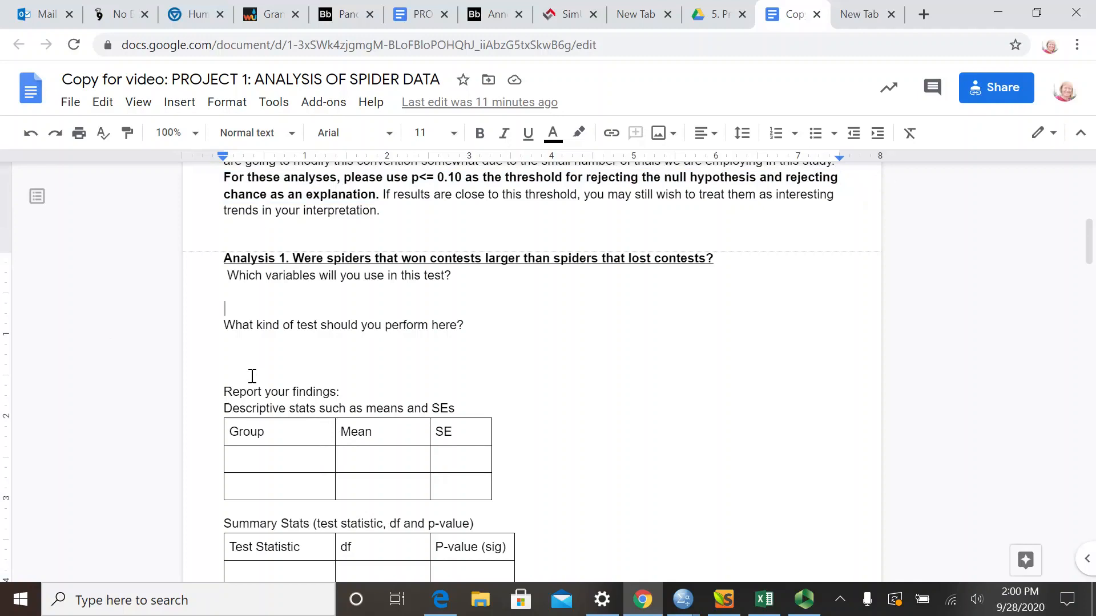
pyautogui.click(552, 132)
pyautogui.click(557, 262)
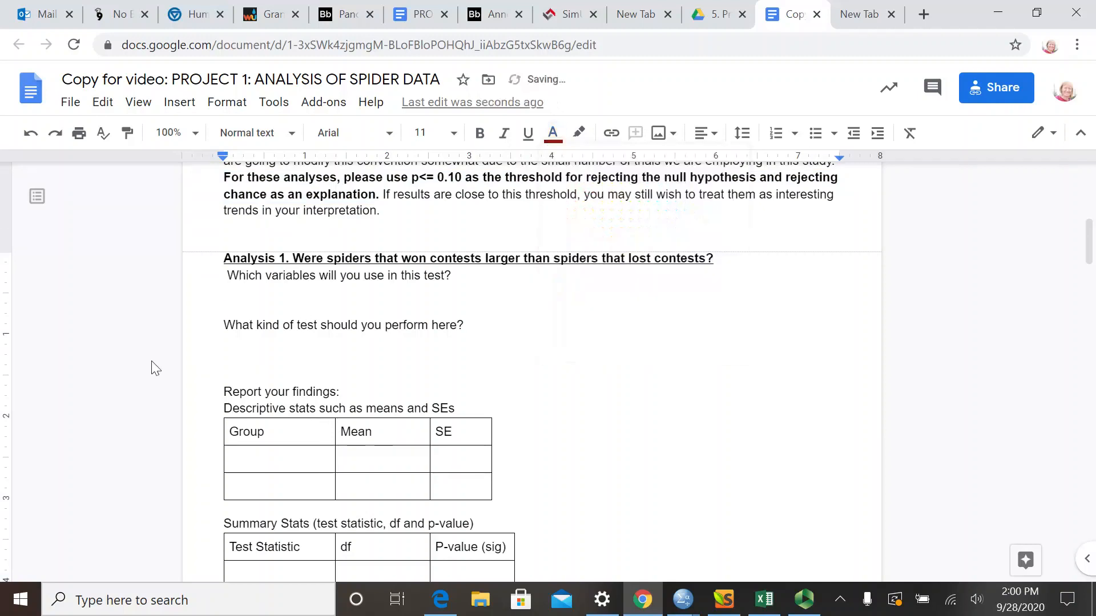
pyautogui.write('Length of the winn')
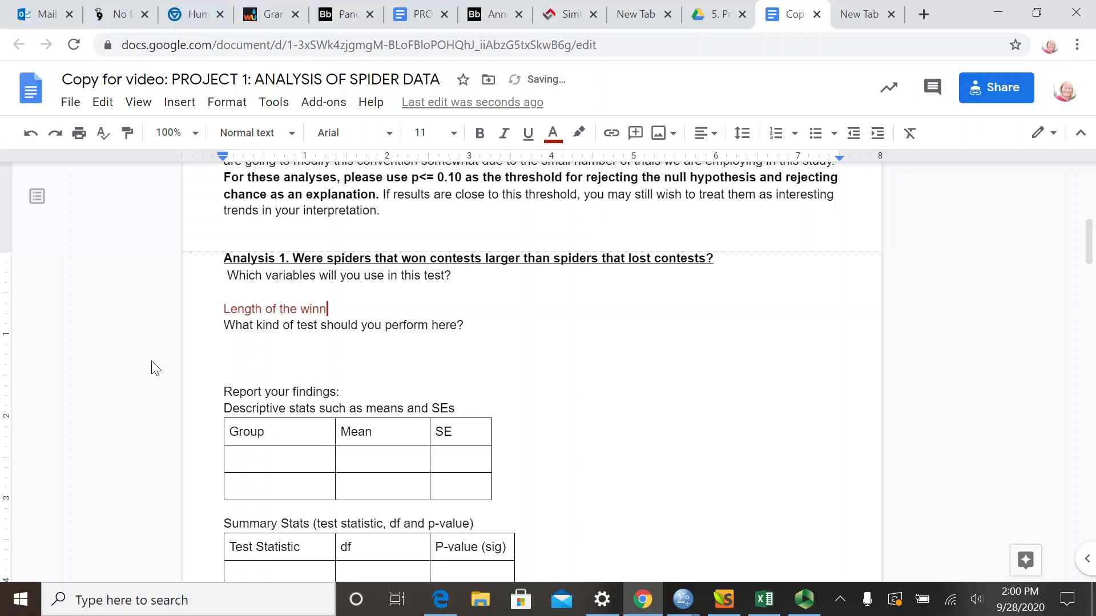
pyautogui.write('ers vs. length of the losers')
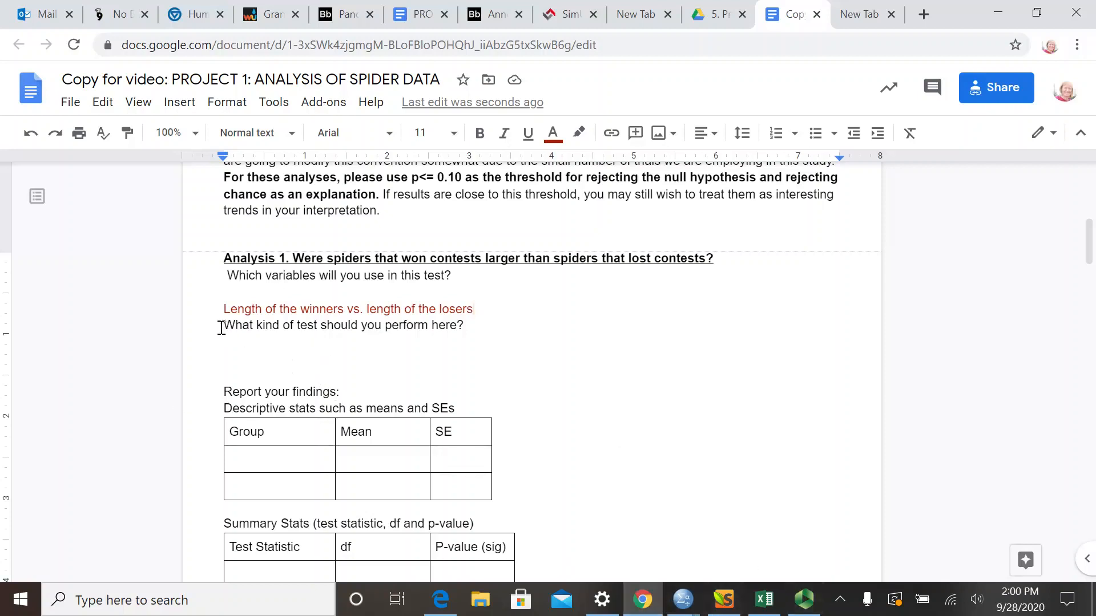
# - Highlight the Analysis 1 question about the kind of test, and switch to Spider Dataset WL.sav in SPSS
pyautogui.moveTo(221, 327); pyautogui.dragTo(531, 360)
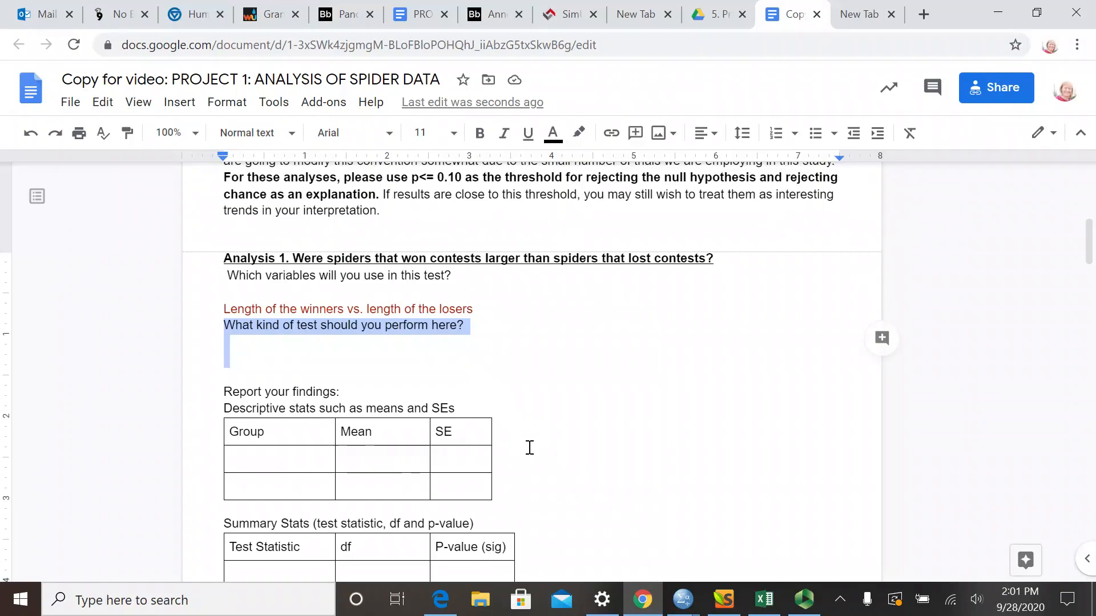
pyautogui.moveTo(681, 610)
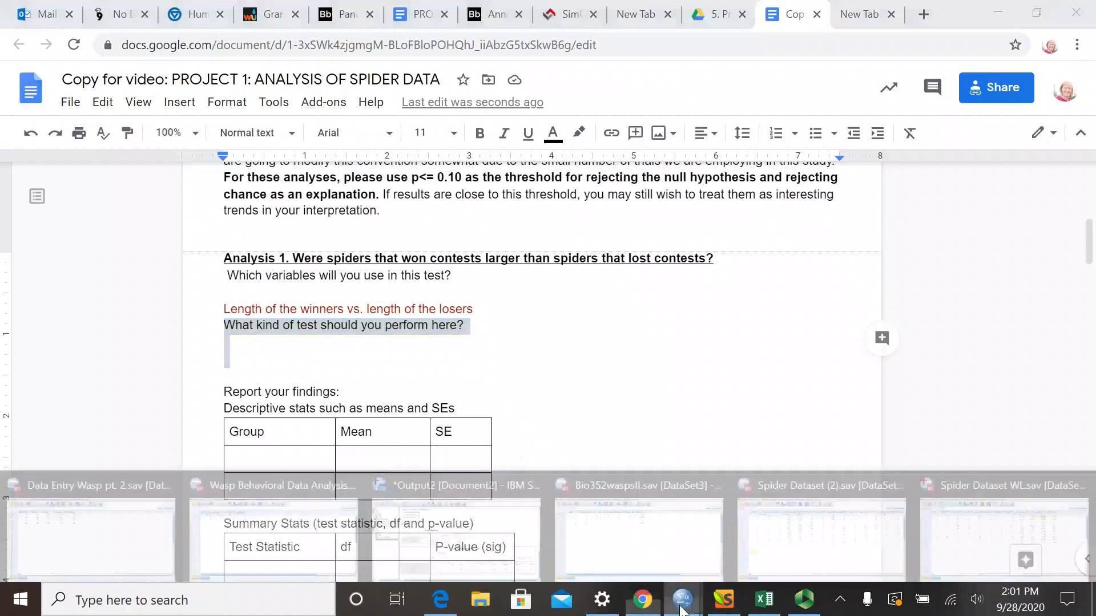
pyautogui.click(954, 529)
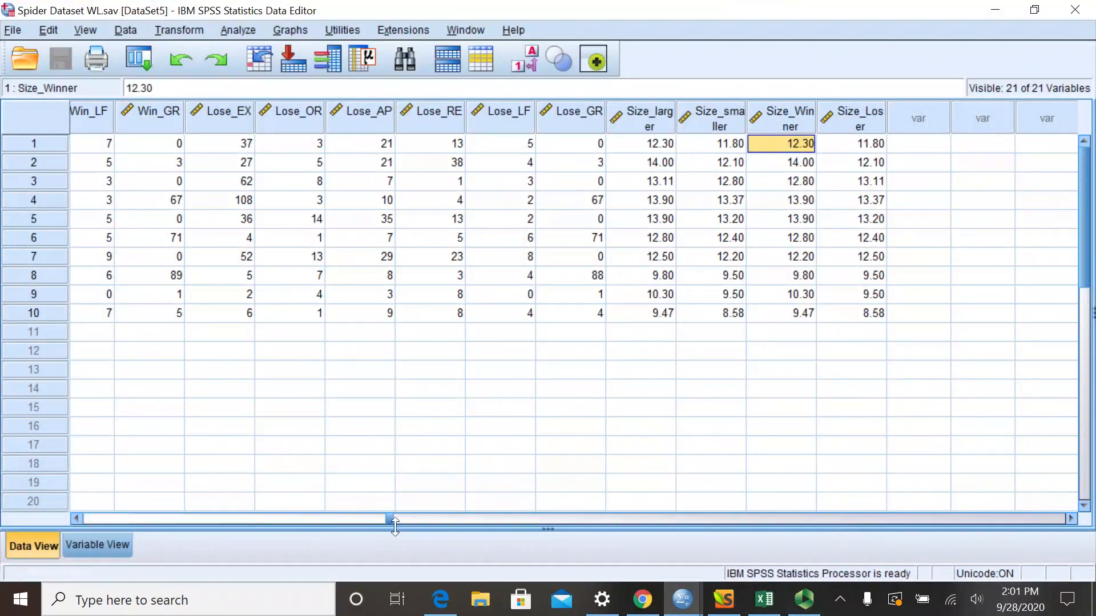
# - Examine the dataset's variables across the first trial's row, from Trial through Size_Winner and Size_Loser
pyautogui.moveTo(389, 518); pyautogui.dragTo(72, 527)
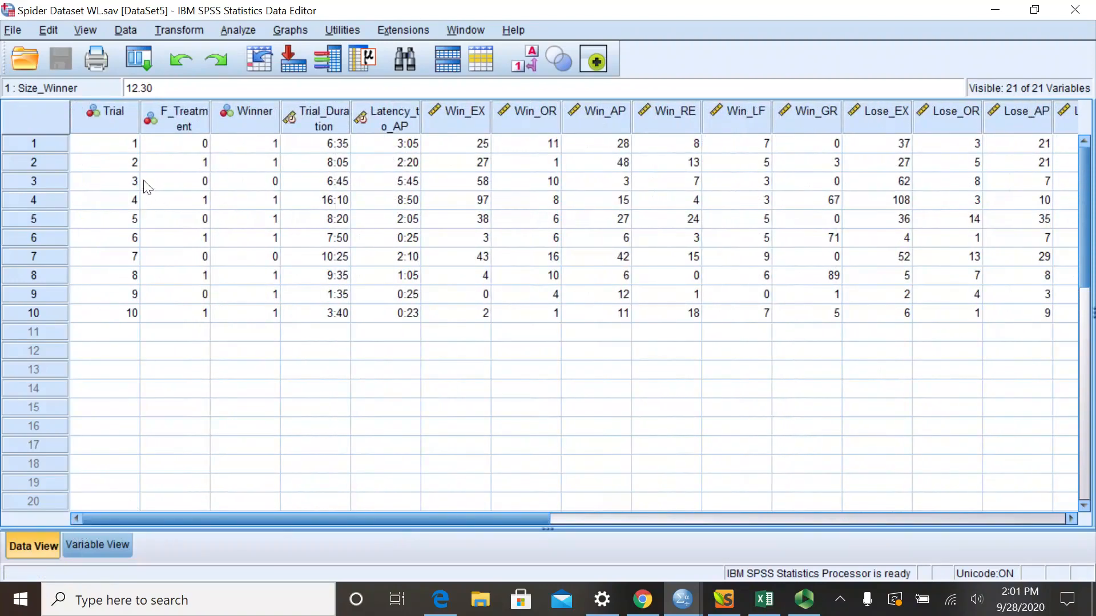
pyautogui.click(124, 148)
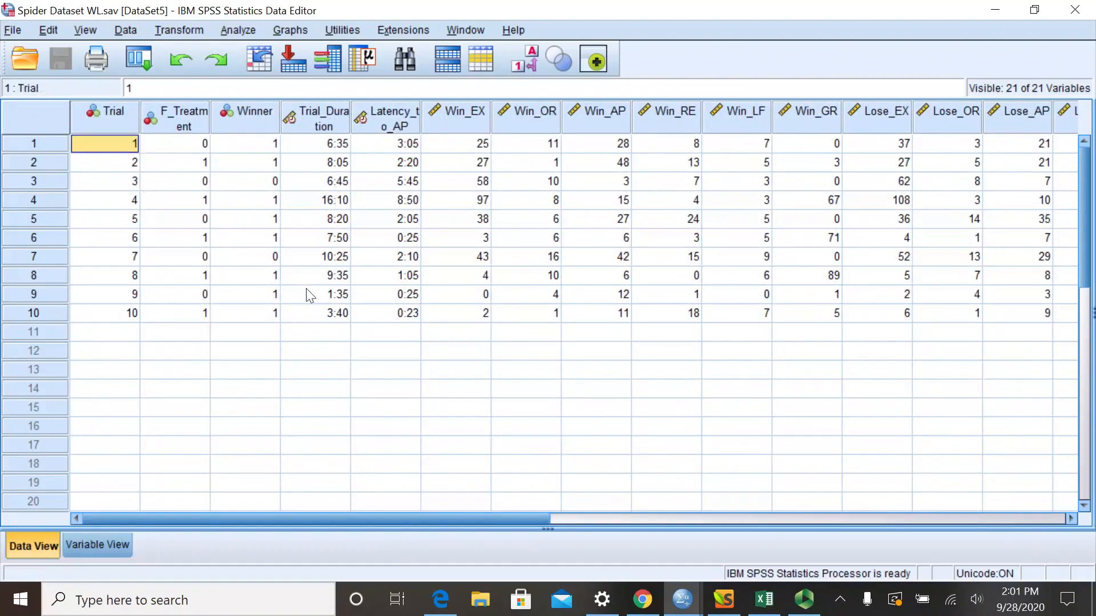
pyautogui.press('Tab')
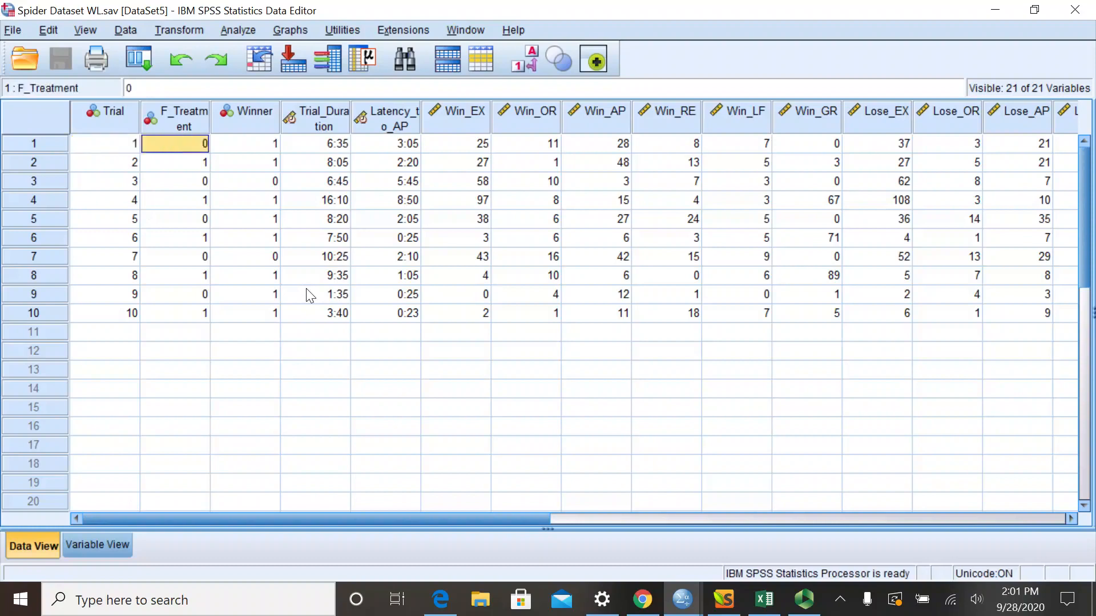
pyautogui.press('Tab')
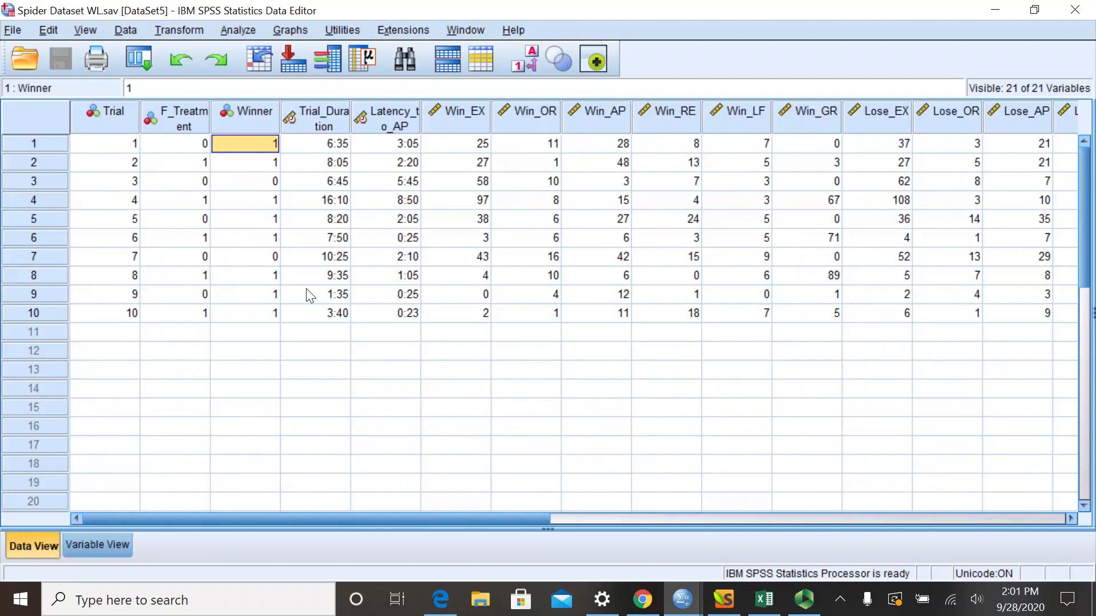
pyautogui.press('Tab')
pyautogui.press('Tab')
pyautogui.press('Tab')
pyautogui.press('Tab')
pyautogui.press('Tab')
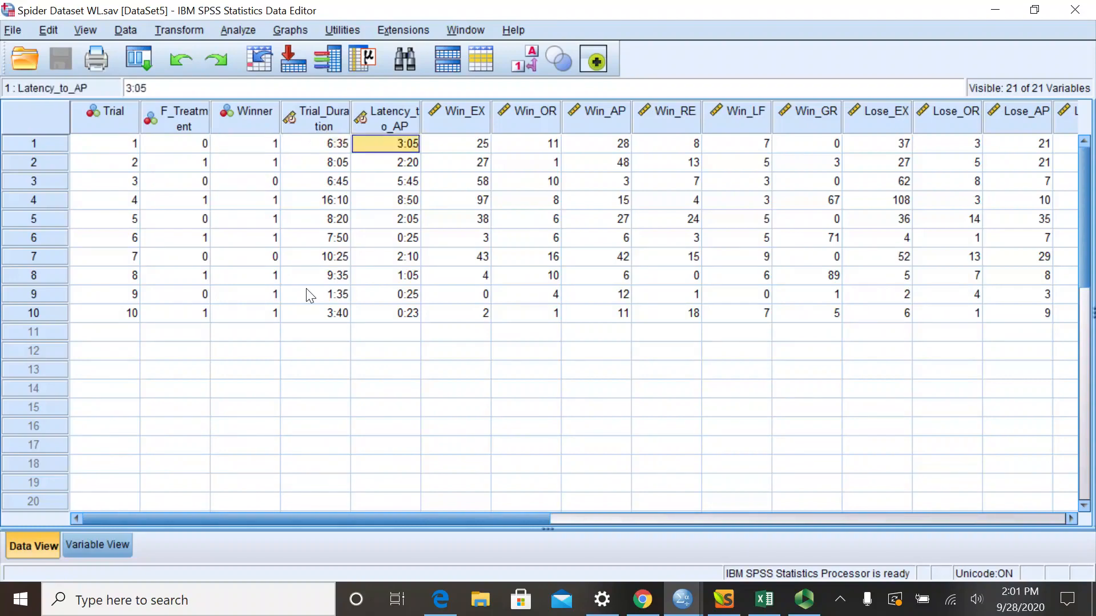
pyautogui.press('Tab')
pyautogui.press('Tab')
pyautogui.press('Tab')
pyautogui.press('Tab')
pyautogui.press('Tab')
pyautogui.press('Tab')
pyautogui.press('Tab')
pyautogui.press('Tab')
pyautogui.press('Tab')
pyautogui.press('Tab')
pyautogui.press('Tab')
pyautogui.press('Tab')
pyautogui.press('Tab')
pyautogui.press('Tab')
pyautogui.press('Tab')
pyautogui.press('Tab')
pyautogui.press('Tab')
pyautogui.press('Tab')
pyautogui.press('Tab')
pyautogui.press('Tab')
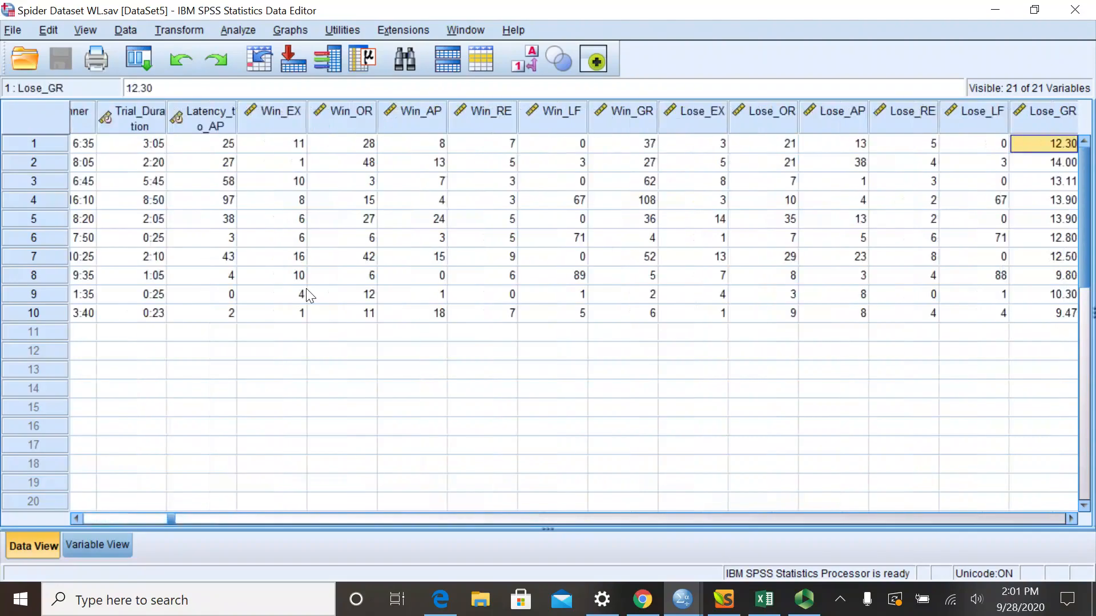
pyautogui.press('Left')
pyautogui.press('Left')
pyautogui.press('Left')
pyautogui.press('Left')
pyautogui.press('Left')
pyautogui.press('Left')
pyautogui.press('Left')
pyautogui.press('Left')
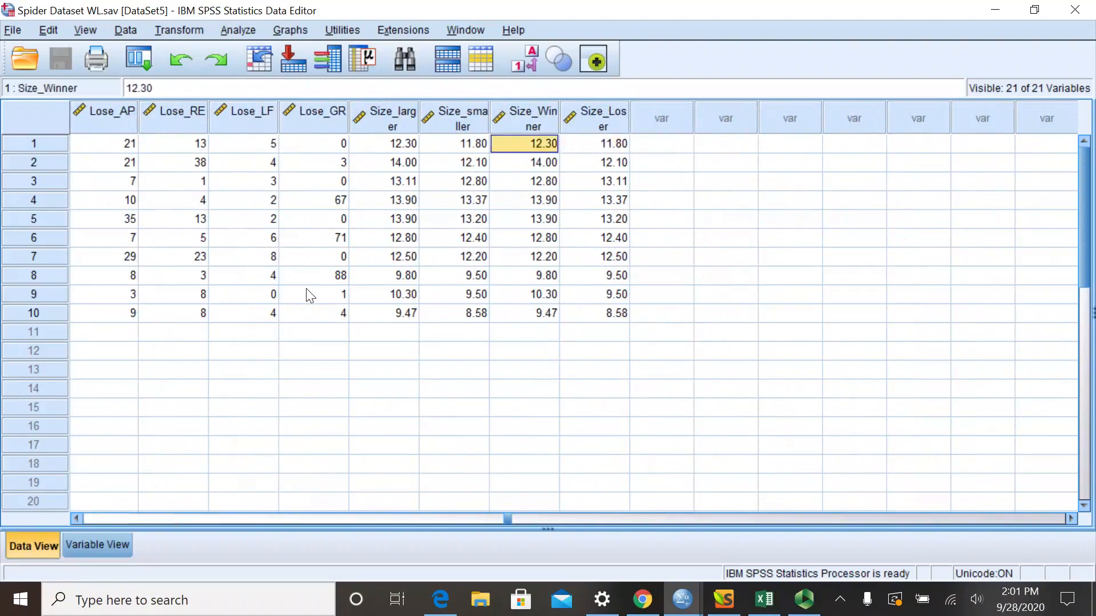
pyautogui.press('Right')
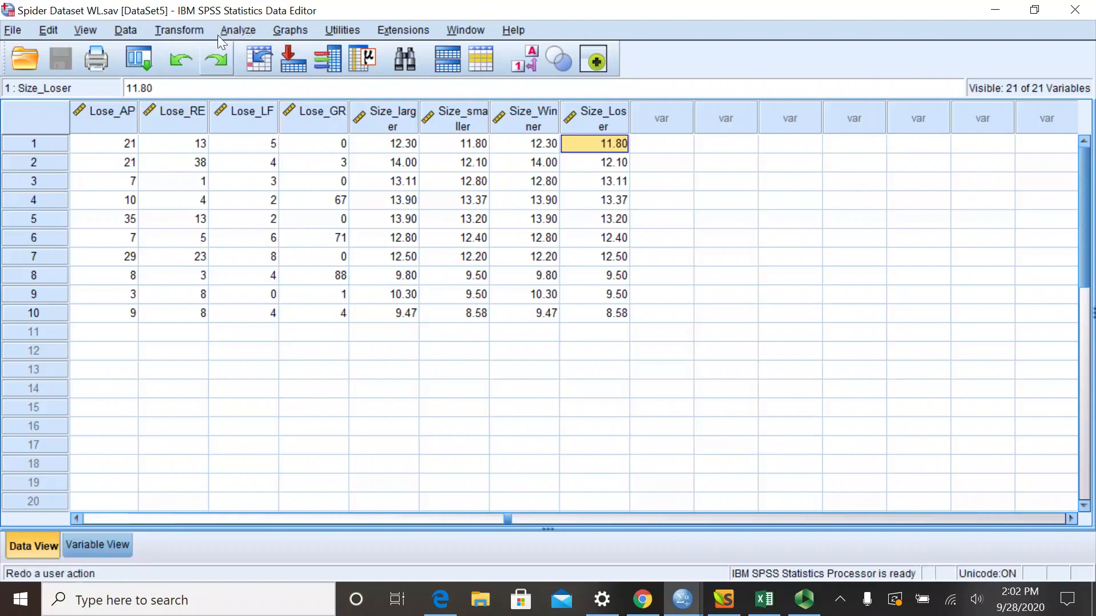
# - Start a Paired-Samples T Test and remove the existing Size_Winner and Size_Loser pair from the paired variables
pyautogui.click(237, 31)
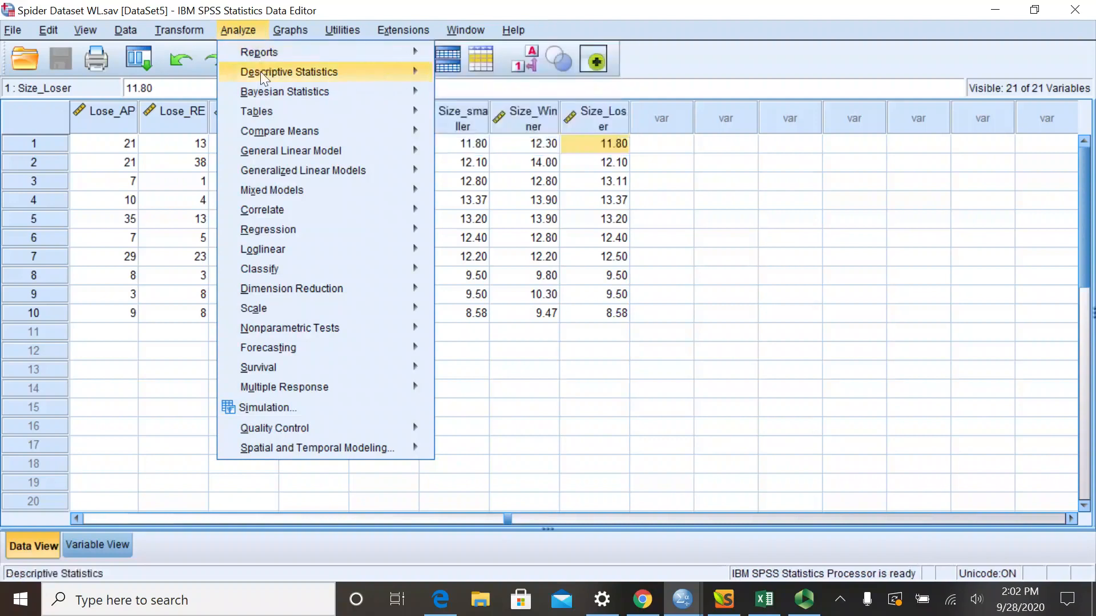
pyautogui.moveTo(273, 131)
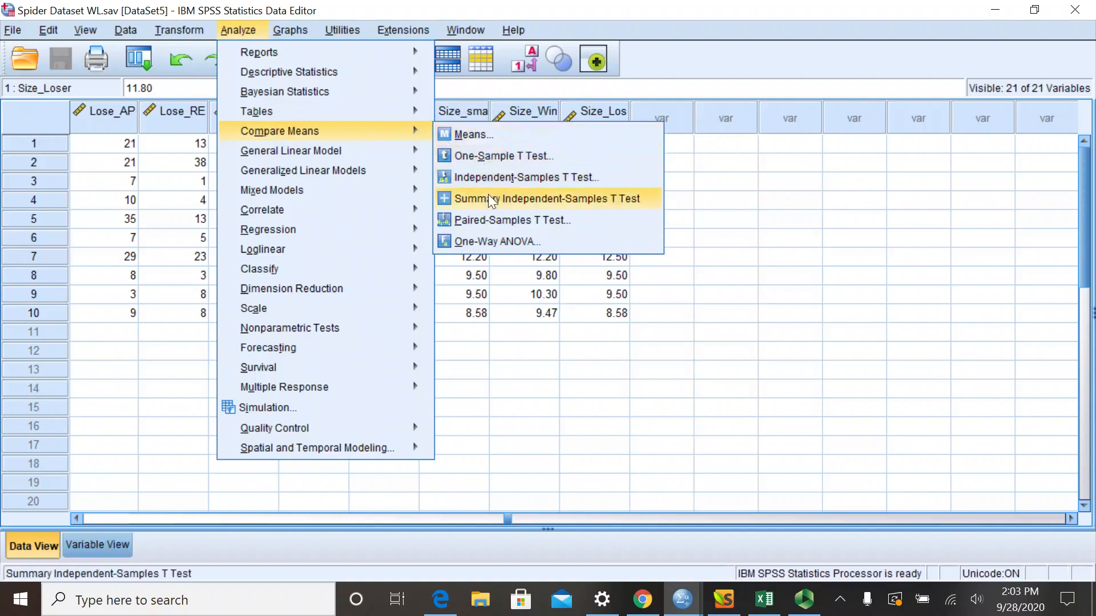
pyautogui.click(471, 222)
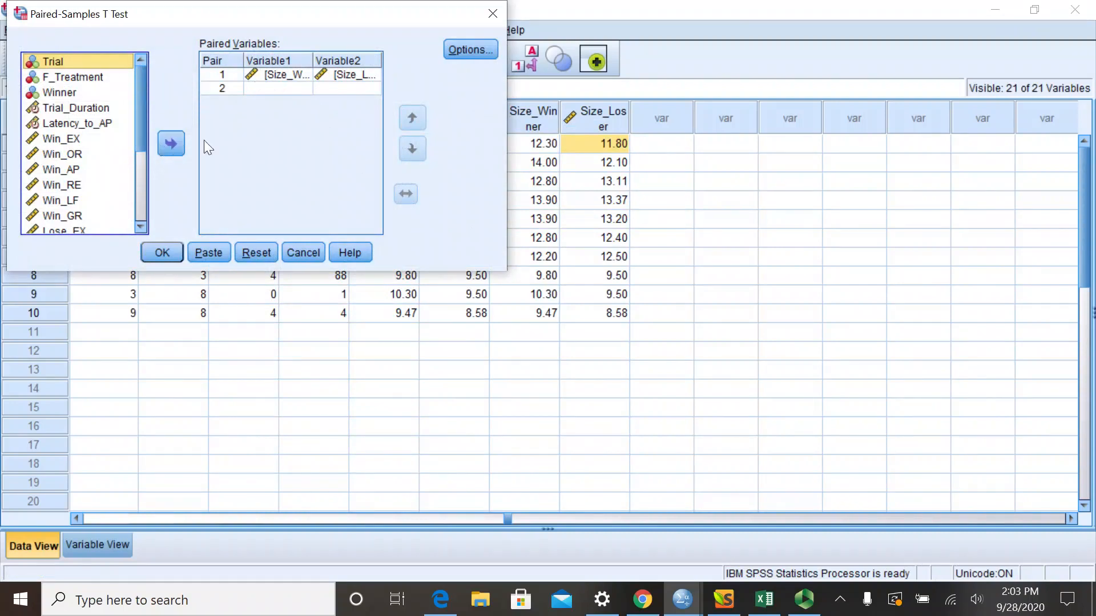
pyautogui.click(266, 81)
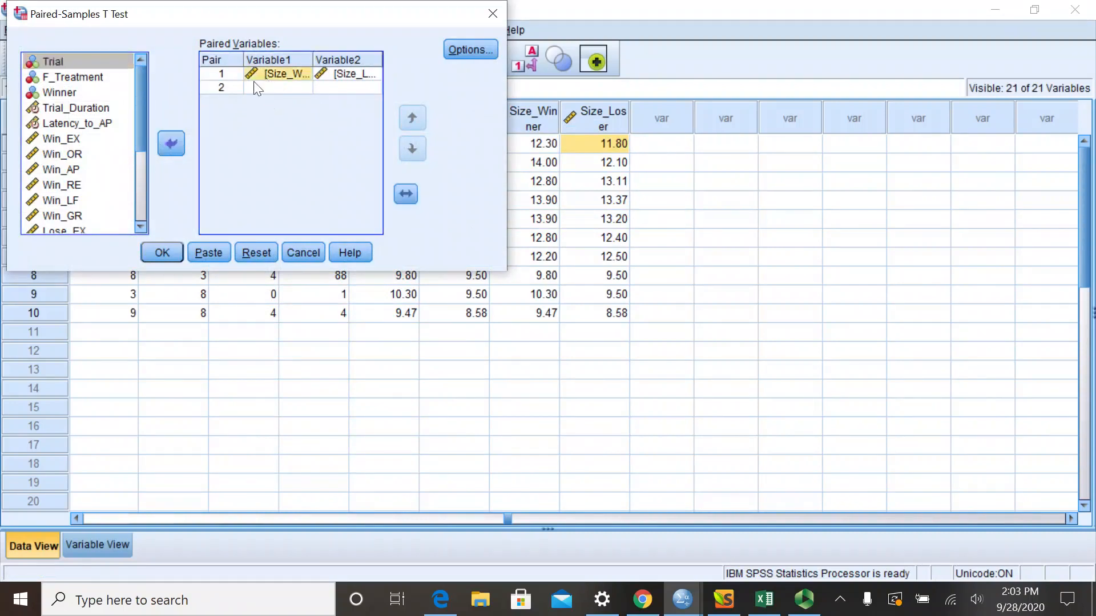
pyautogui.click(170, 143)
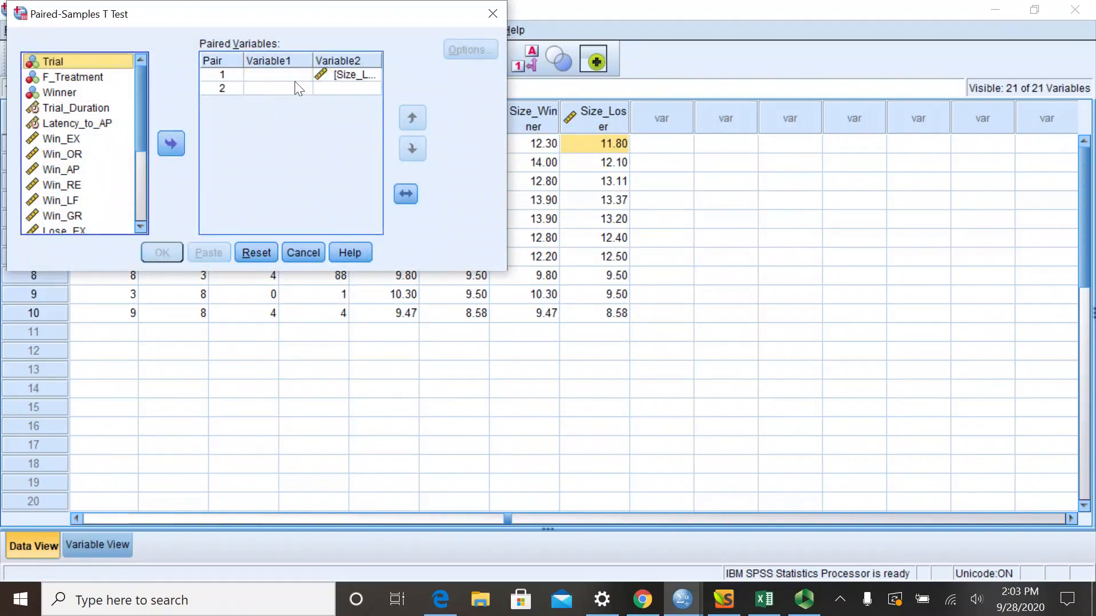
pyautogui.click(339, 74)
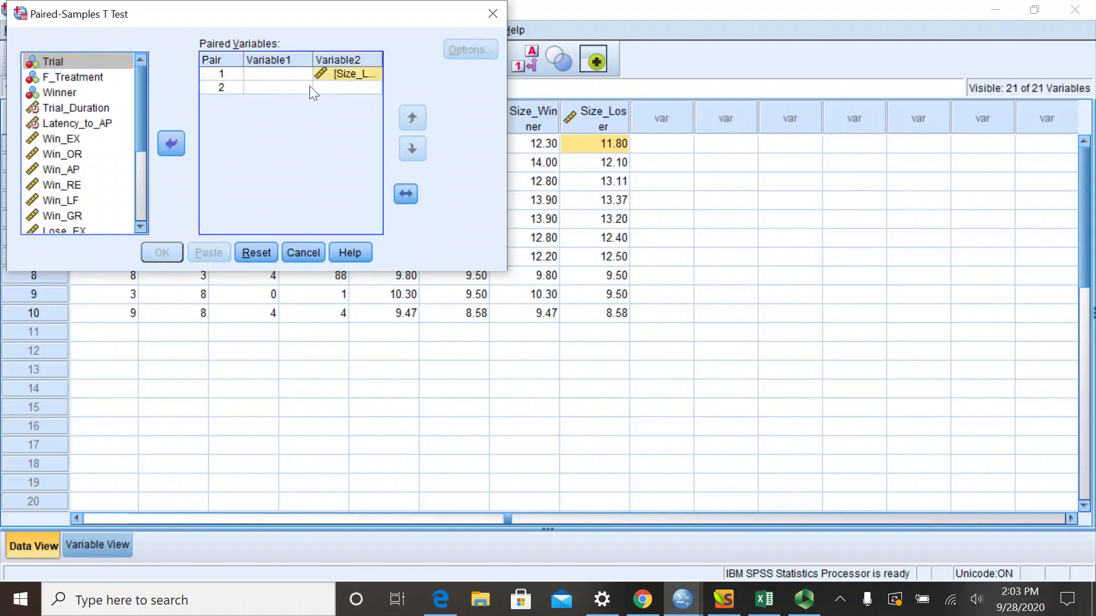
pyautogui.click(176, 143)
# - Pair Size_Winner as Variable1 with Size_Loser as Variable2 and run the paired-samples t-test
pyautogui.moveTo(143, 138); pyautogui.dragTo(162, 211)
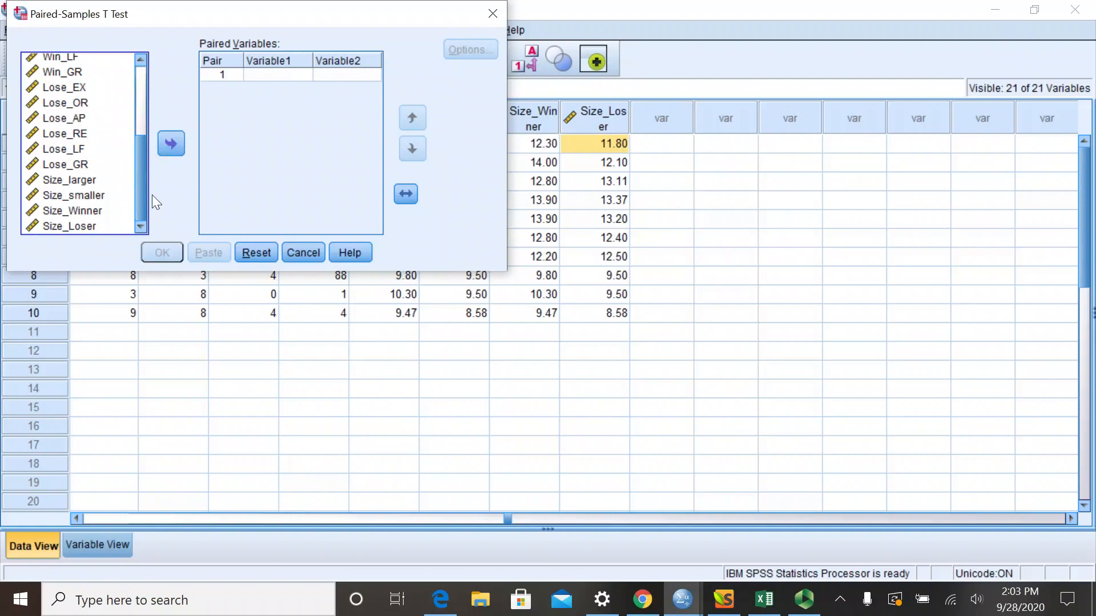
pyautogui.click(70, 226)
pyautogui.click(76, 211)
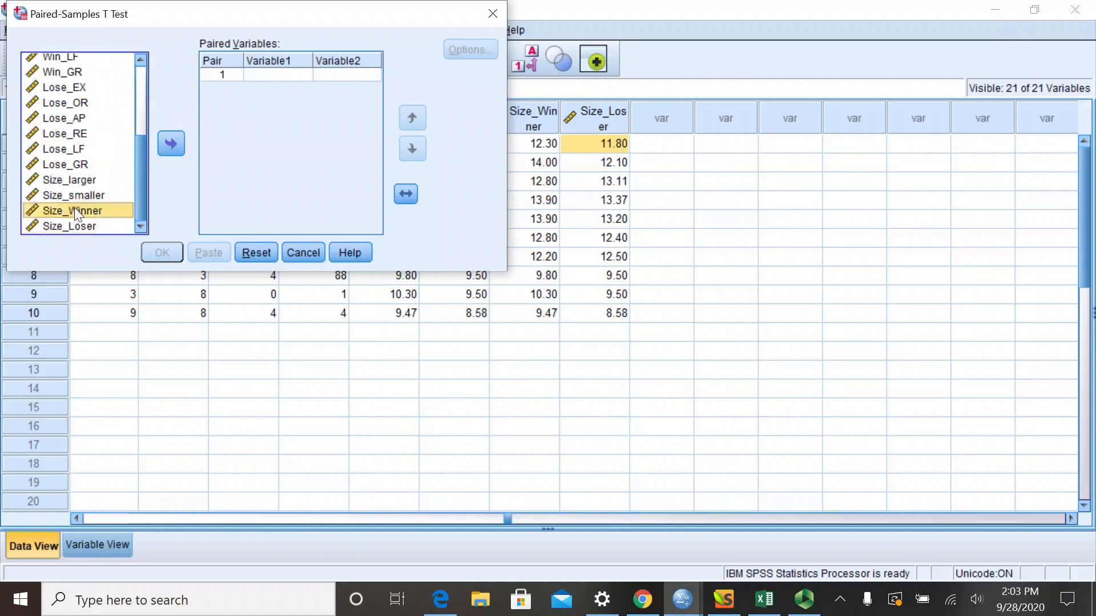
pyautogui.click(172, 146)
pyautogui.click(93, 227)
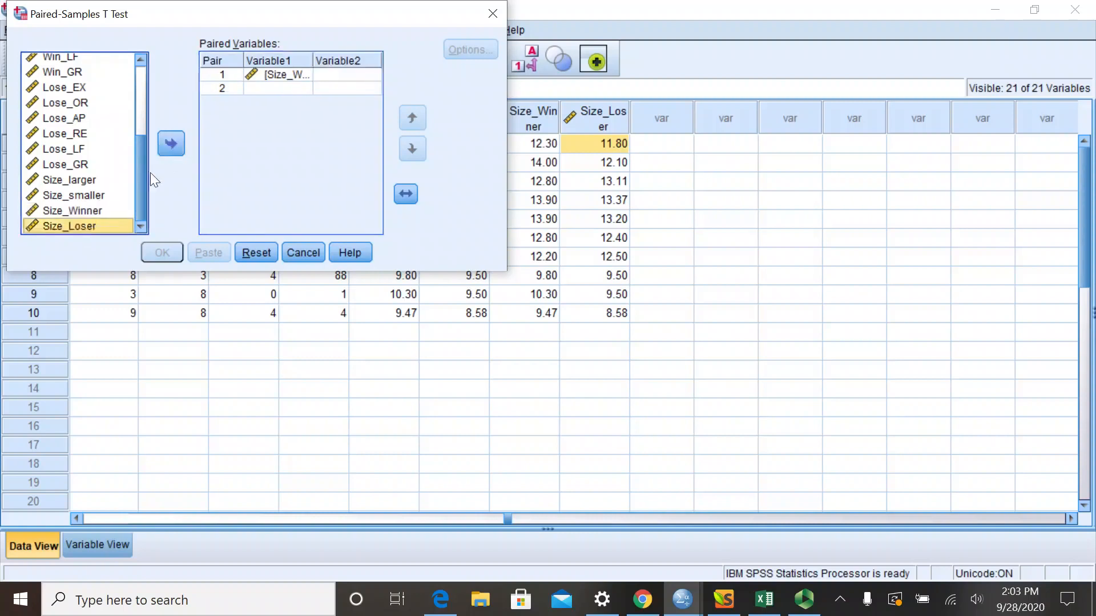
pyautogui.click(170, 145)
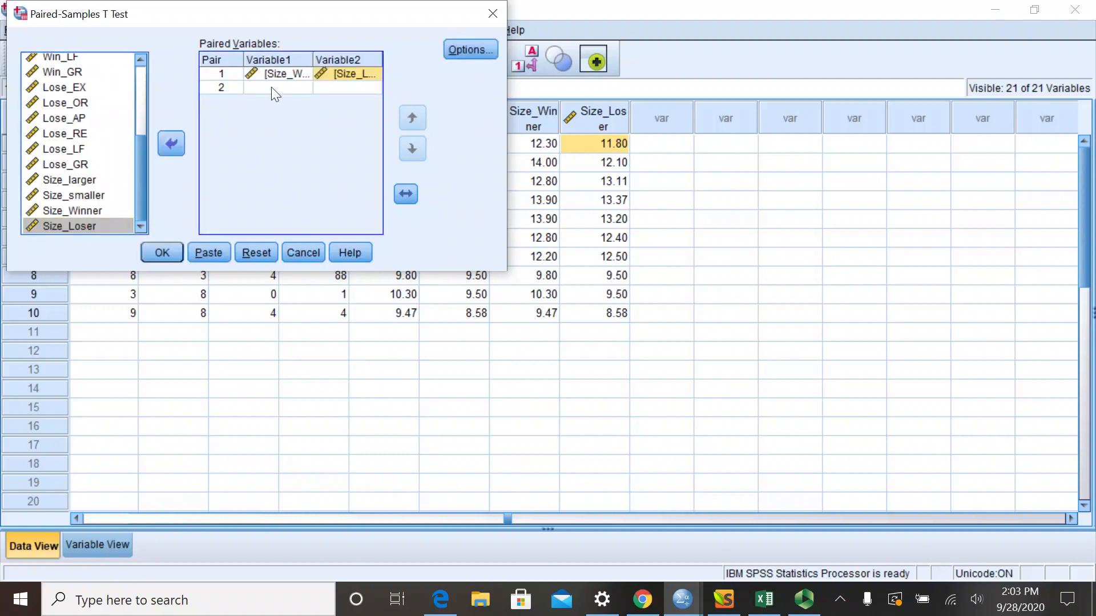
pyautogui.click(162, 253)
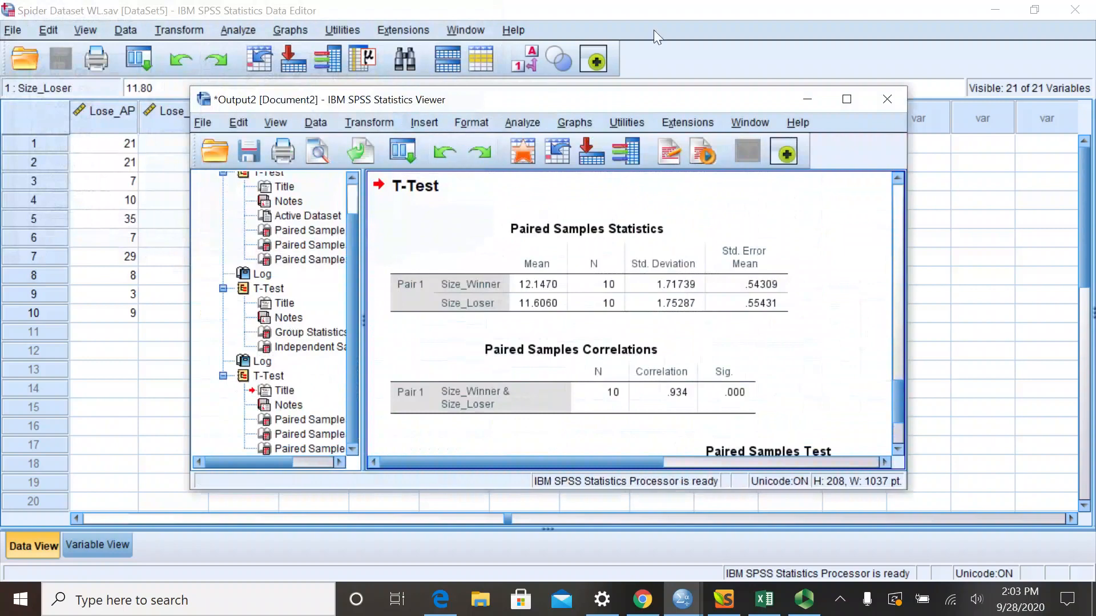
# - Maximize the output window and examine the Paired Samples Statistics, Correlations and Test tables for Size_Winner and Size_Loser
pyautogui.click(847, 98)
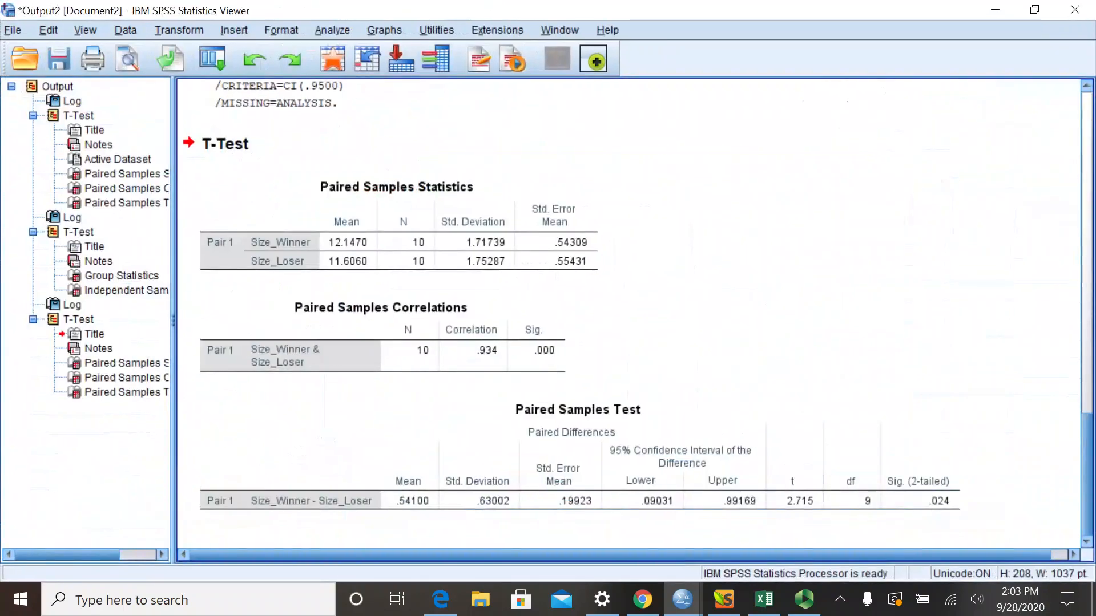
pyautogui.click(307, 221)
pyautogui.click(255, 265)
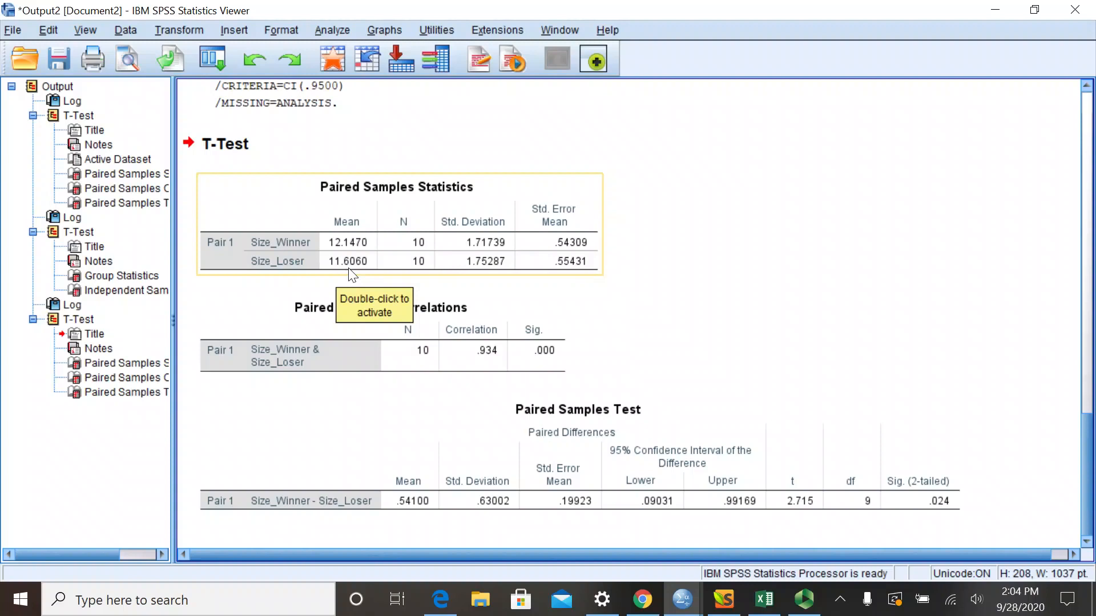
pyautogui.click(351, 306)
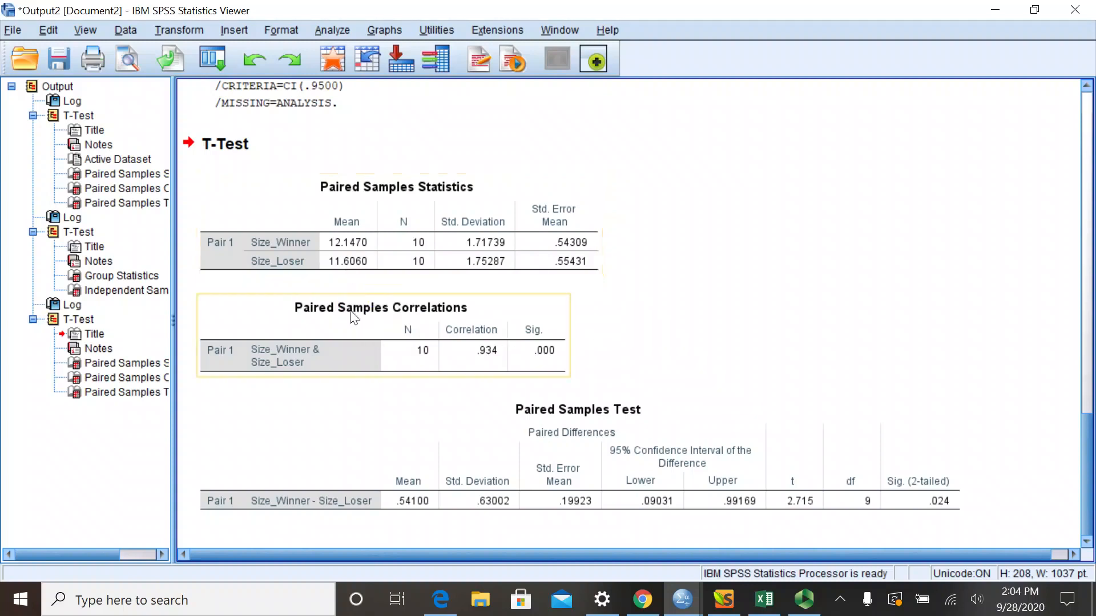
pyautogui.click(593, 437)
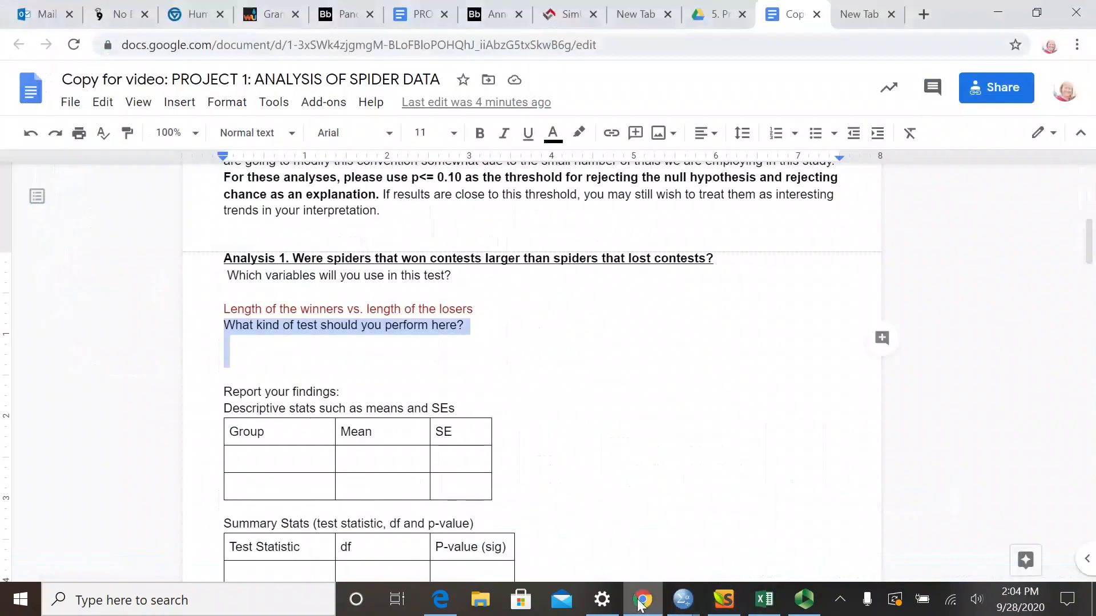
# - Switch to the project document in Google Docs and answer the Analysis 1 kind-of-test question with "Paired T test"
pyautogui.click(642, 599)
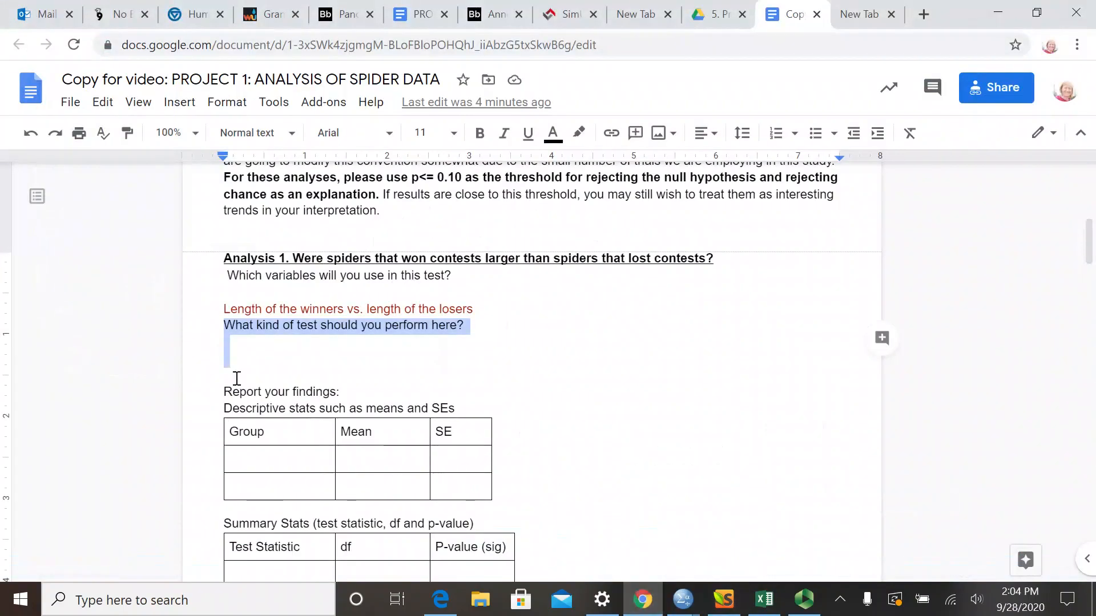
pyautogui.click(280, 343)
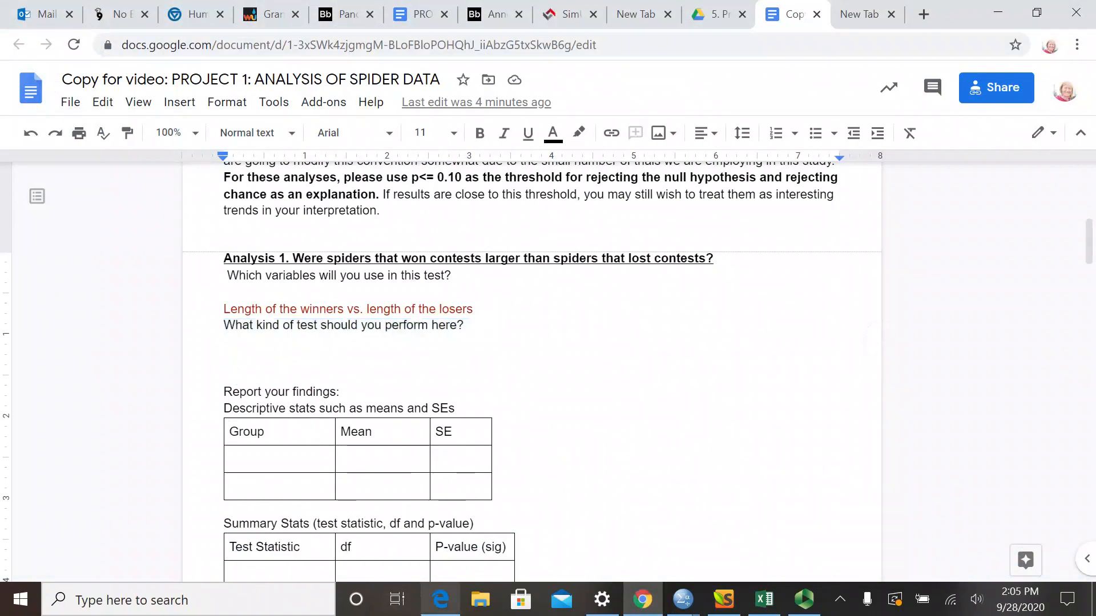
pyautogui.write('Paired T test')
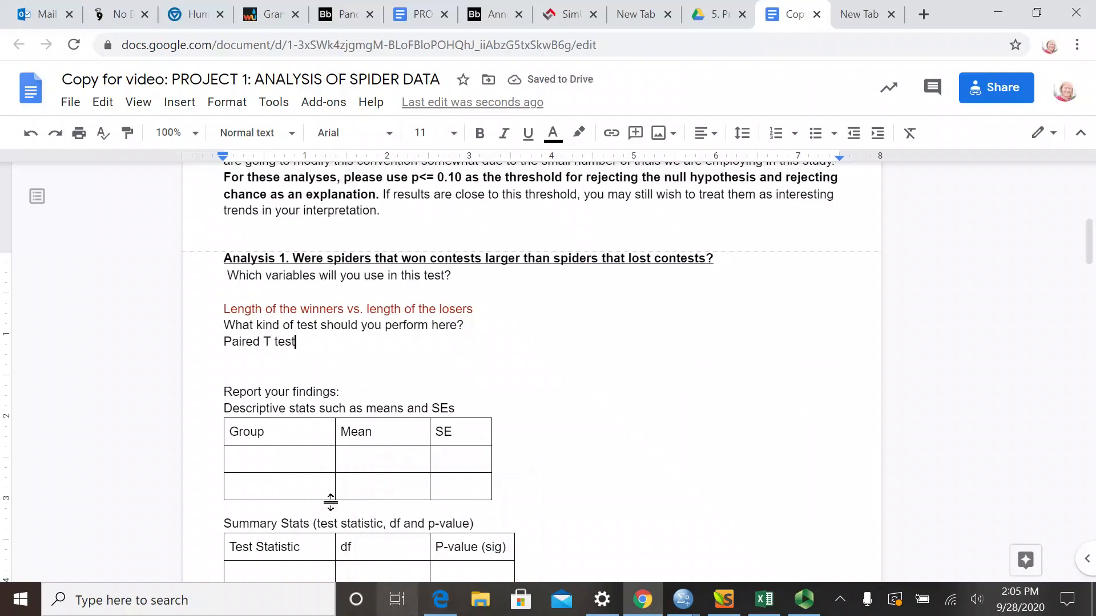
# - Fill the first row of the Analysis 1 descriptive stats table with group "Winnerszie", mean 12.15 and SE 0.54
pyautogui.click(274, 462)
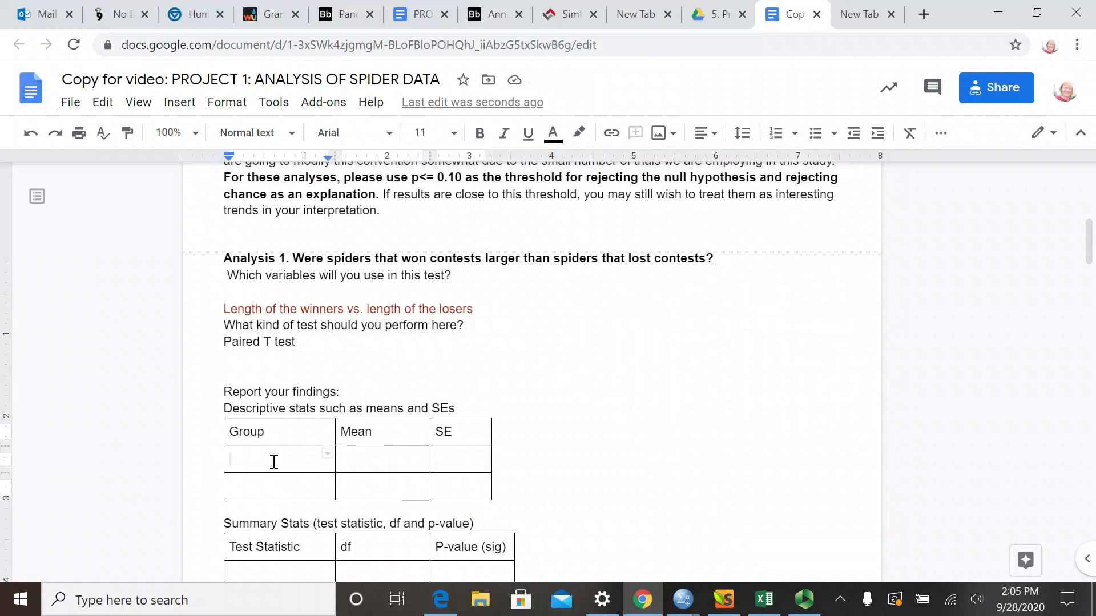
pyautogui.write('Winner')
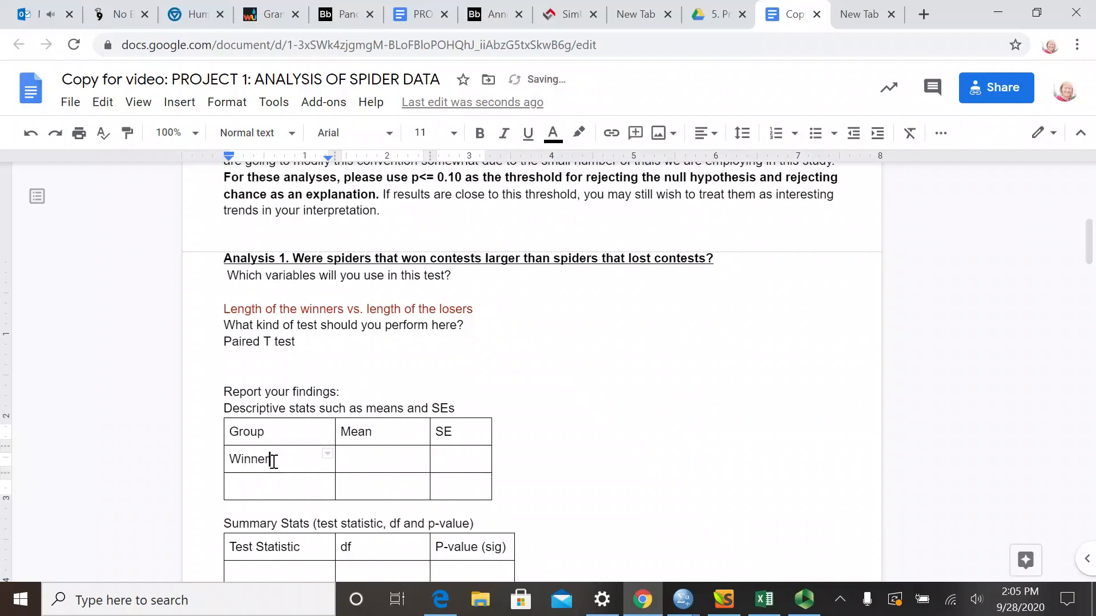
pyautogui.write(' Bo')
pyautogui.press('BackSpace')
pyautogui.press('BackSpace')
pyautogui.press('BackSpace')
pyautogui.write('size')
pyautogui.press('Tab')
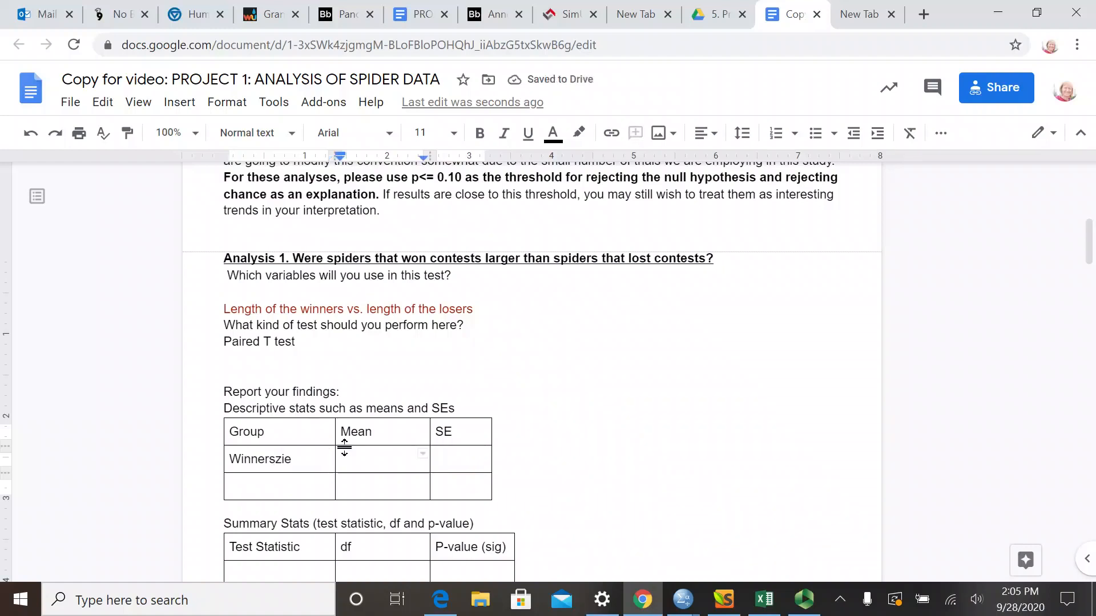
pyautogui.write('12.15')
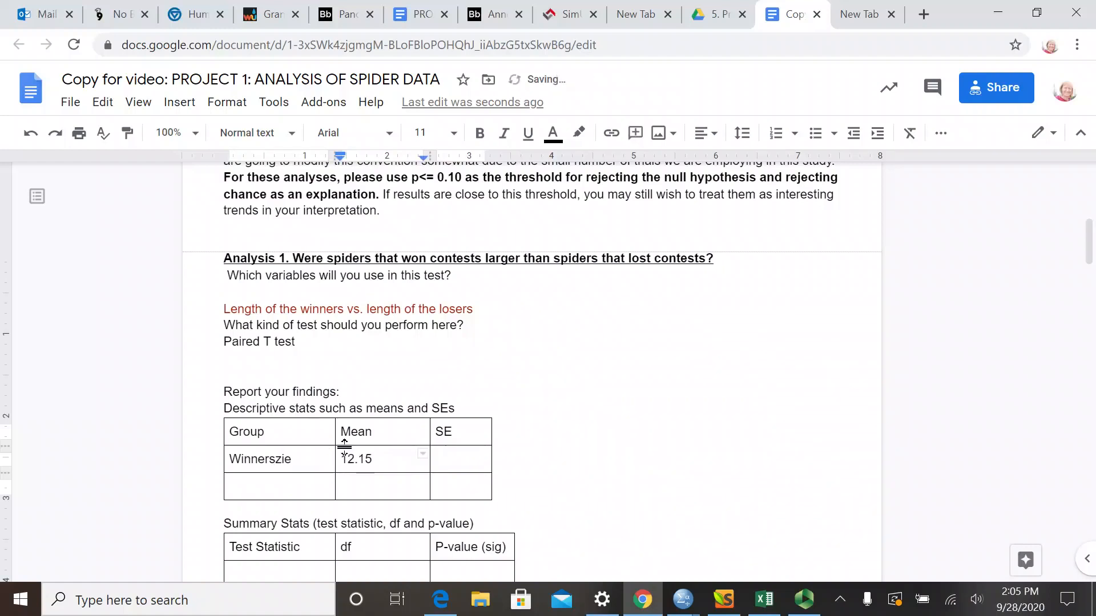
pyautogui.press('Tab')
pyautogui.write('0.54')
# - Fill the second row of the descriptive stats table with group "Loser size", mean 11.61 and SE 0.55
pyautogui.click(280, 487)
pyautogui.write('lo')
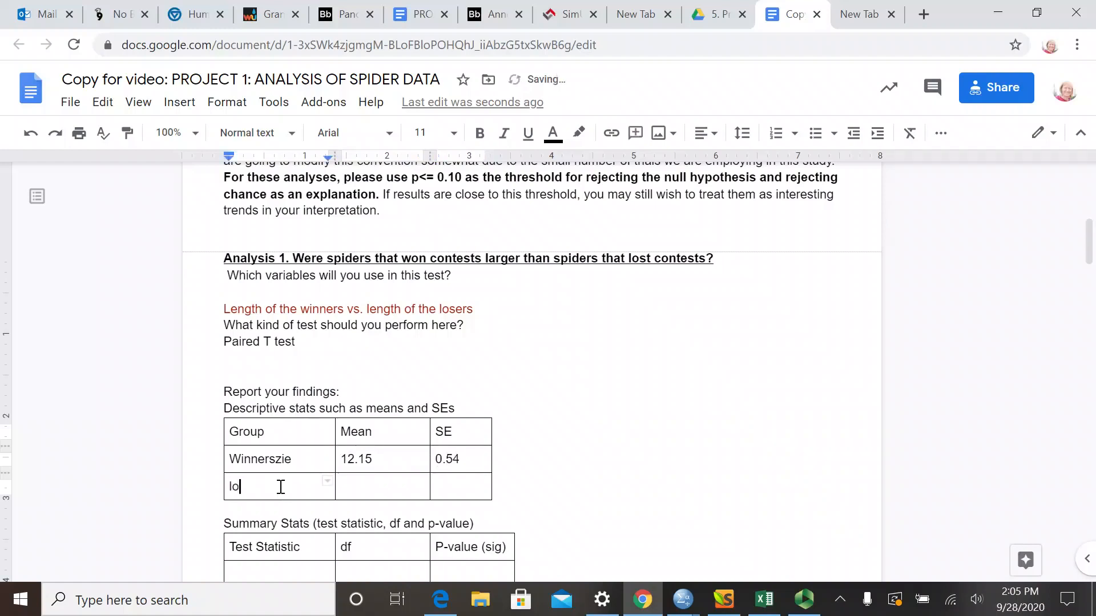
pyautogui.write('ser size')
pyautogui.press('Tab')
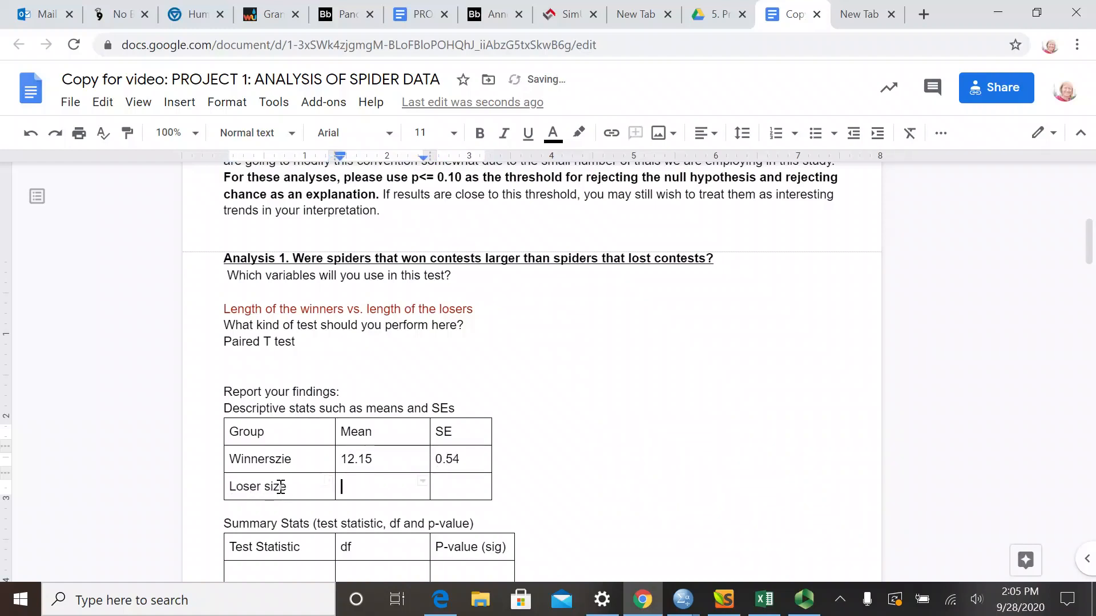
pyautogui.write('11.61')
pyautogui.press('Tab')
pyautogui.write('0.55')
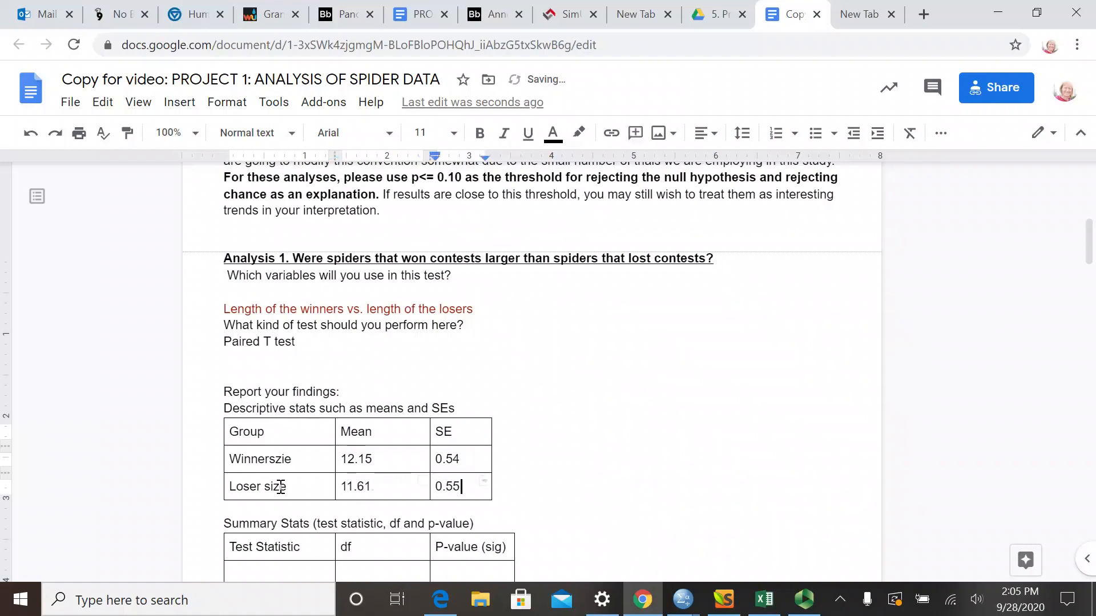
# - Fill the Analysis 1 Summary Stats table with test statistic "T = 2.72", df 9 and P-value 0.024
pyautogui.scroll(-3, 343, 487)
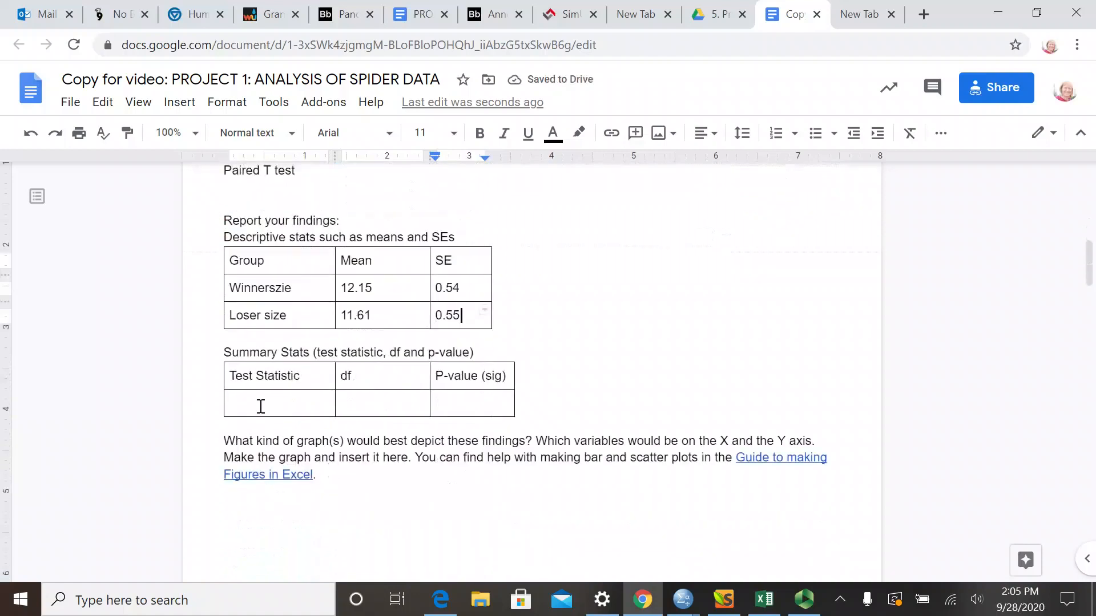
pyautogui.doubleClick(260, 407)
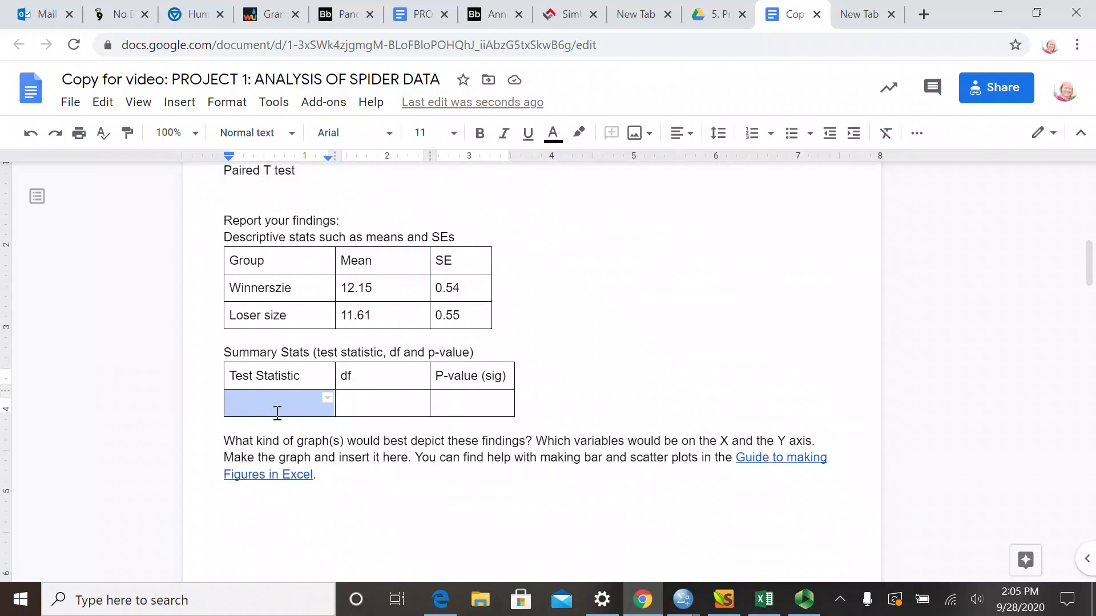
pyautogui.write('T = 2.')
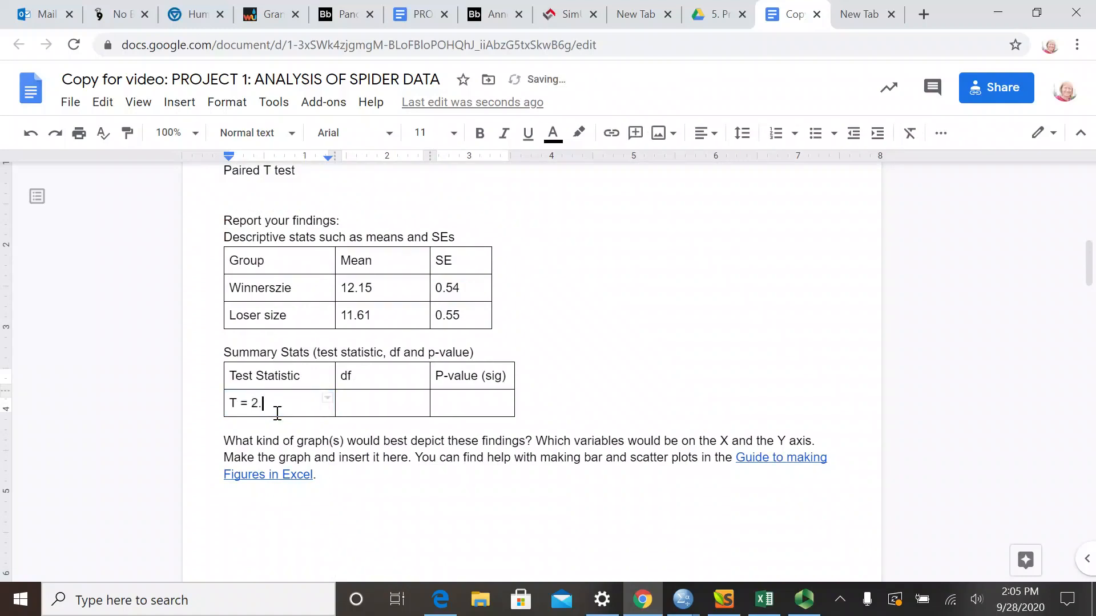
pyautogui.write('72')
pyautogui.press('Tab')
pyautogui.write('9')
pyautogui.press('Tab')
pyautogui.write('0.024')
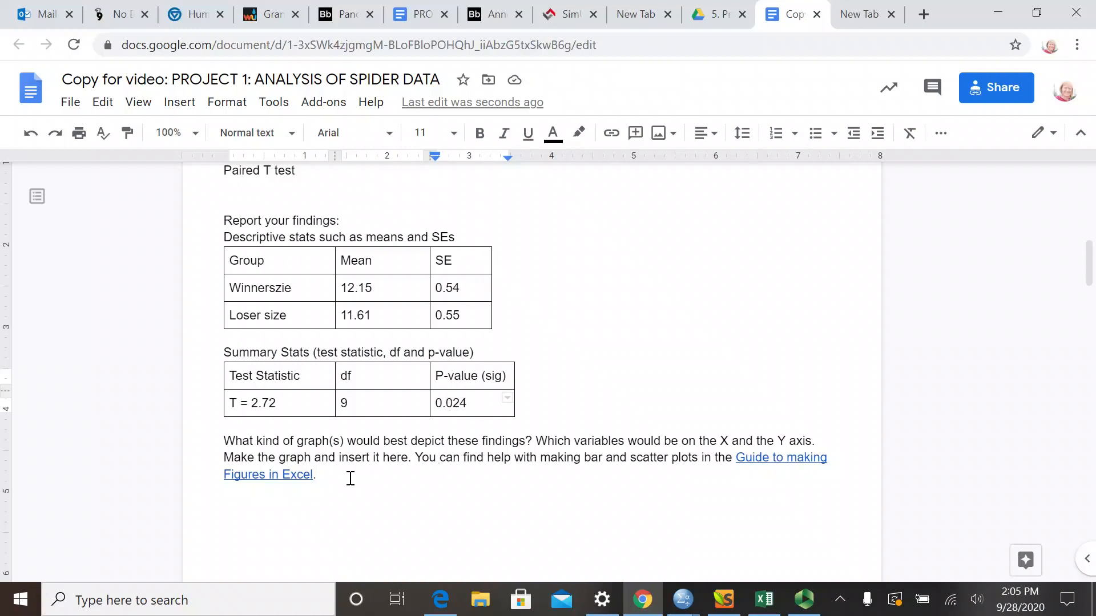
# - Begin the answer below the Analysis 1 "Interpret your findings" question with "The data support our hypothesis"
pyautogui.scroll(-1, 350, 478)
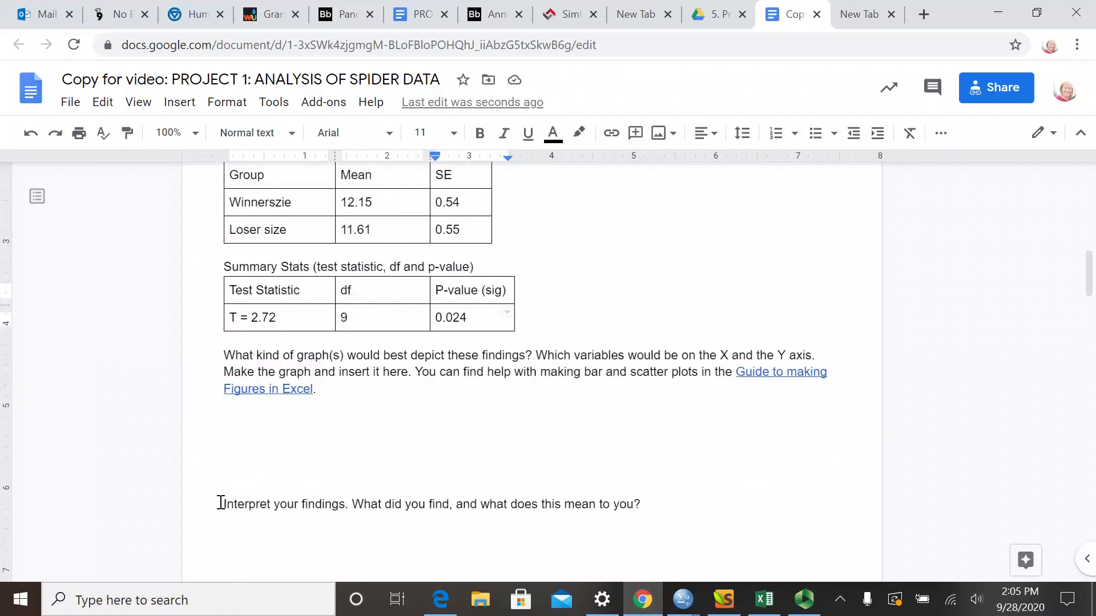
pyautogui.moveTo(220, 502); pyautogui.dragTo(350, 504)
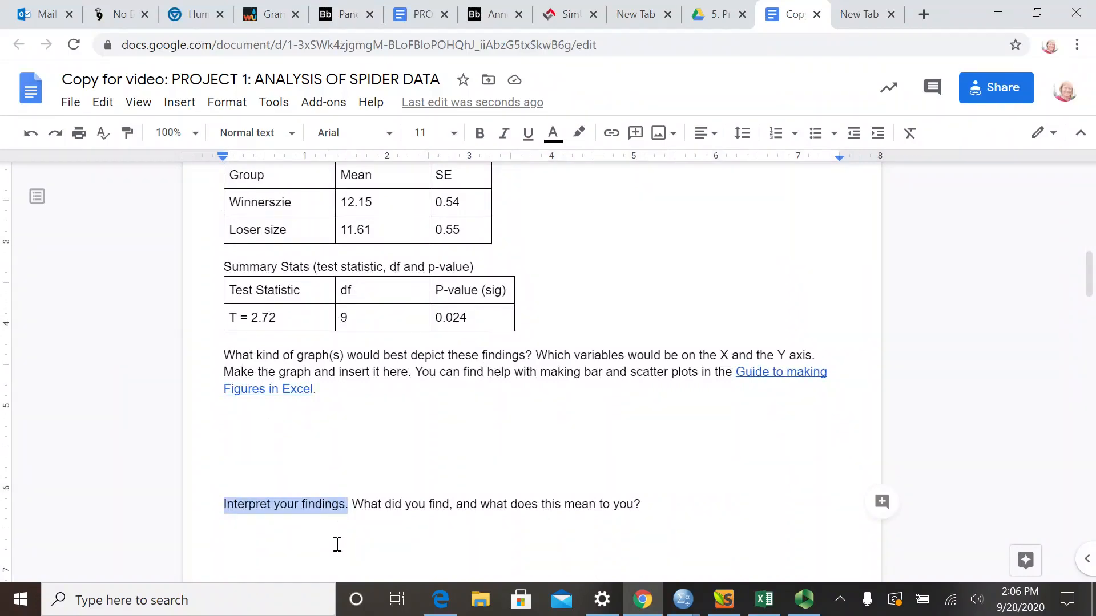
pyautogui.click(303, 547)
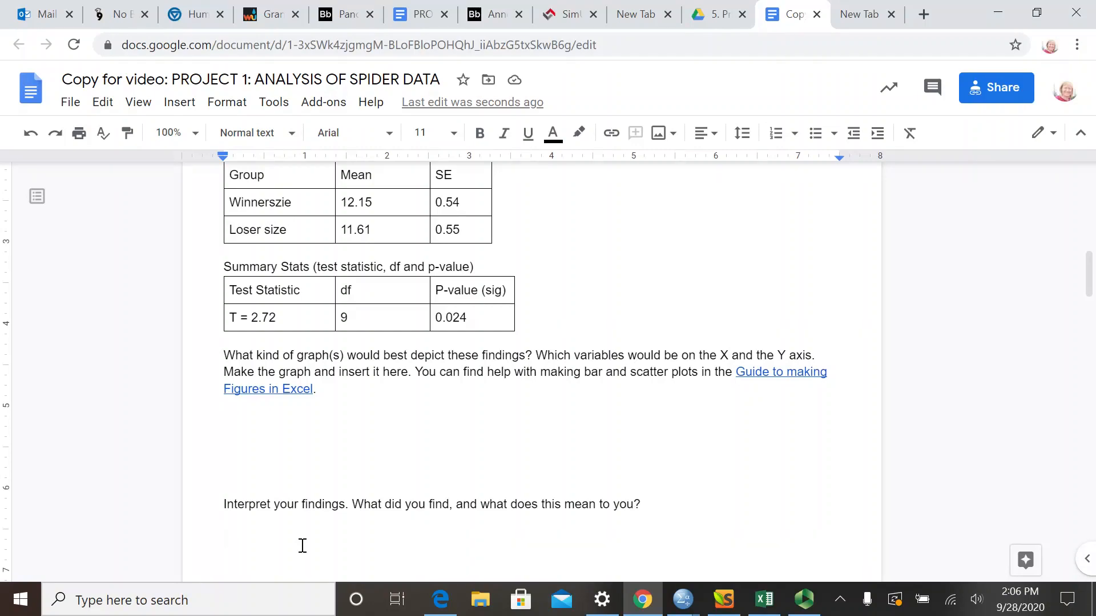
pyautogui.write('The s')
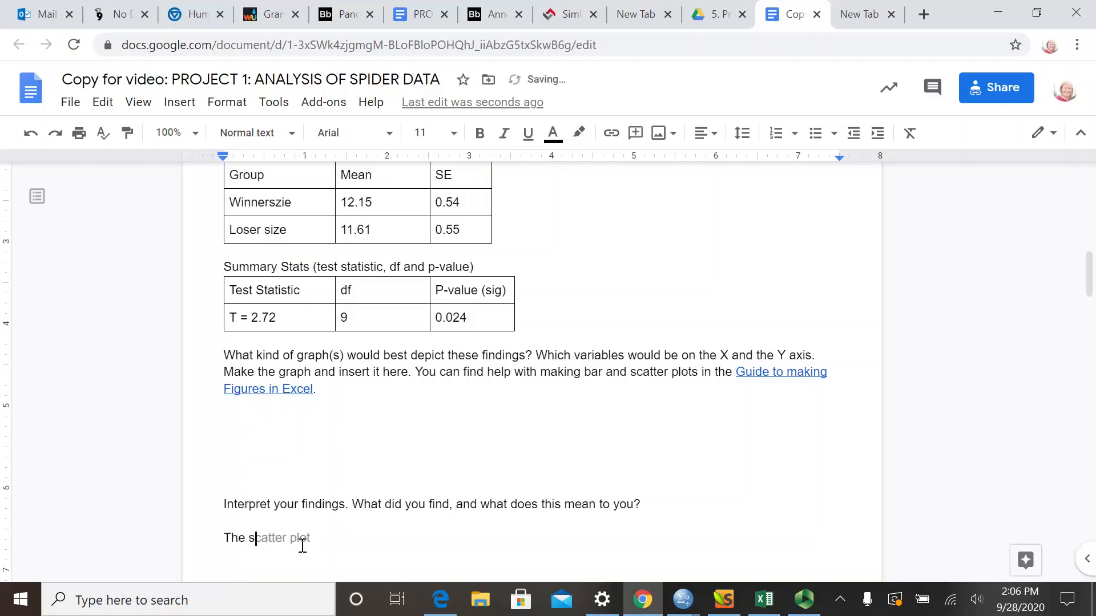
pyautogui.press('BackSpace')
pyautogui.write('data sppe')
pyautogui.press('BackSpace')
pyautogui.press('BackSpace')
pyautogui.press('BackSpace')
pyautogui.write('upport our hypothesis')
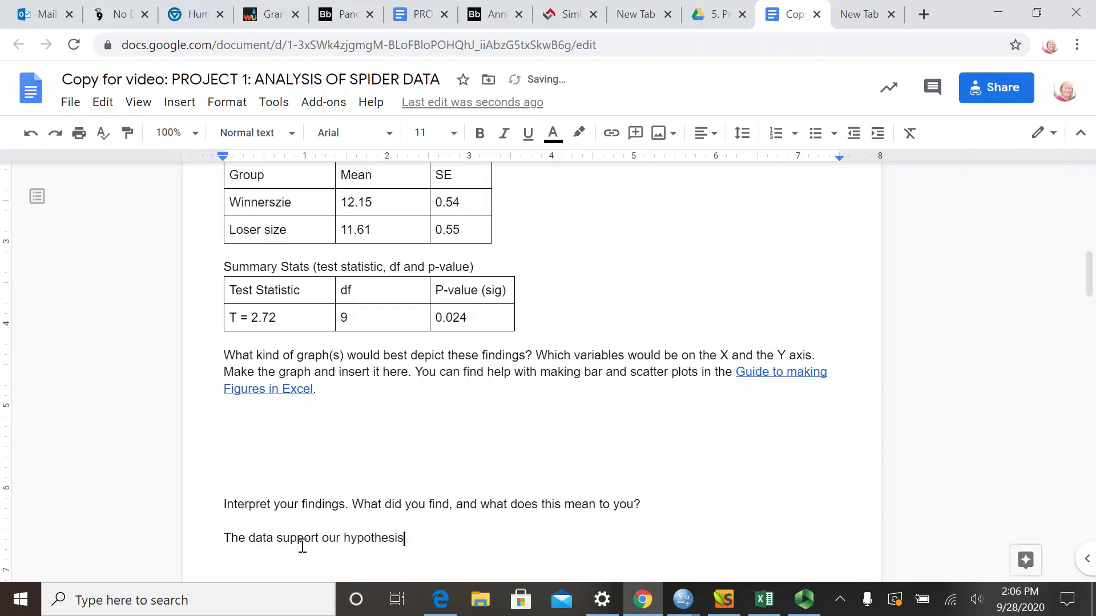
pyautogui.write(' that')
pyautogui.write(' larger')
# - Continue the interpretation sentence after "The data support our hypothesis" with "that in a paired contest, larger spiders"
pyautogui.press('BackSpace')
pyautogui.press('BackSpace')
pyautogui.press('BackSpace')
pyautogui.press('BackSpace')
pyautogui.press('BackSpace')
pyautogui.press('BackSpace')
pyautogui.write('in a paired ')
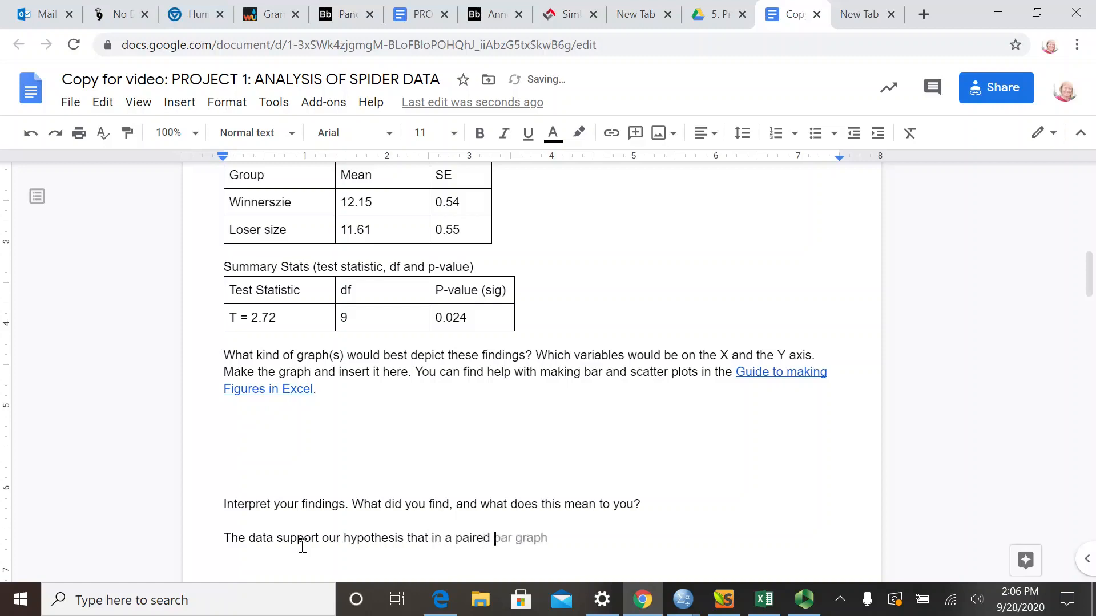
pyautogui.write('contest, larger spiders')
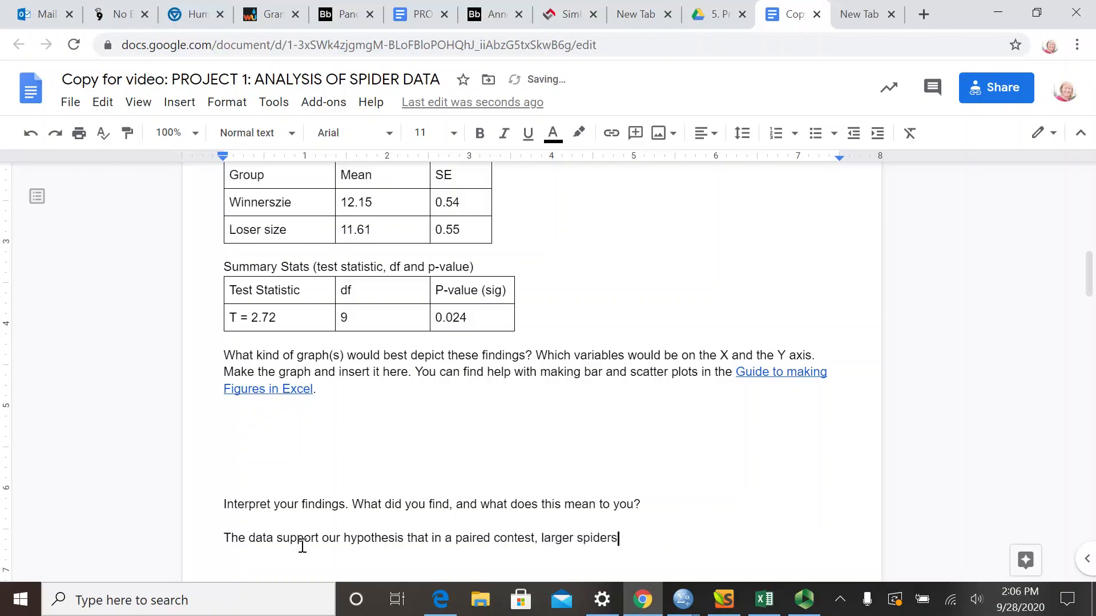
pyautogui.write(' are more ')
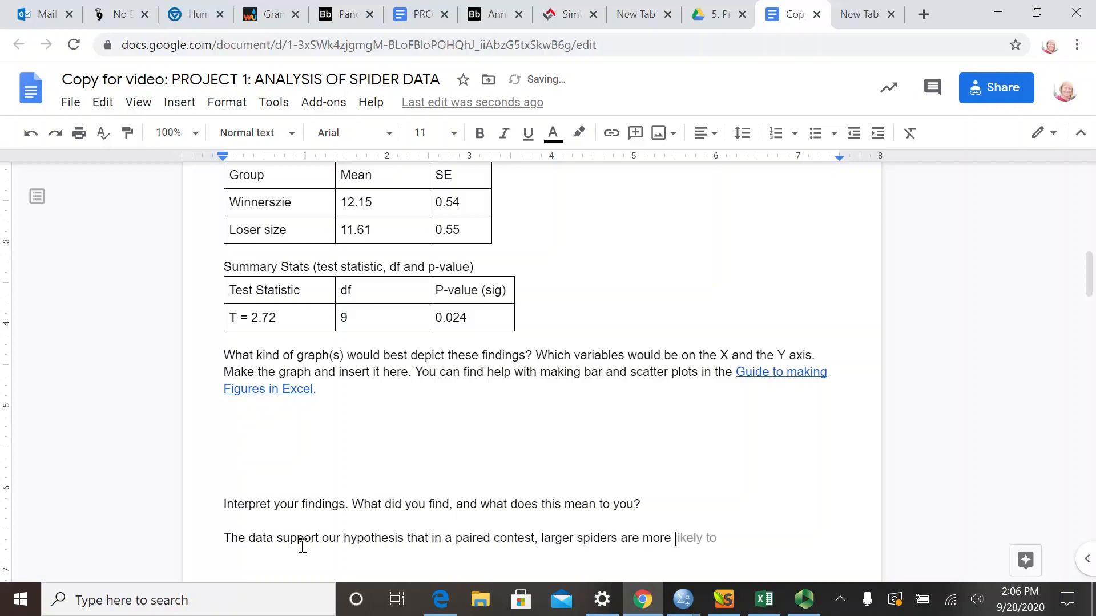
pyautogui.write('likely to win conte')
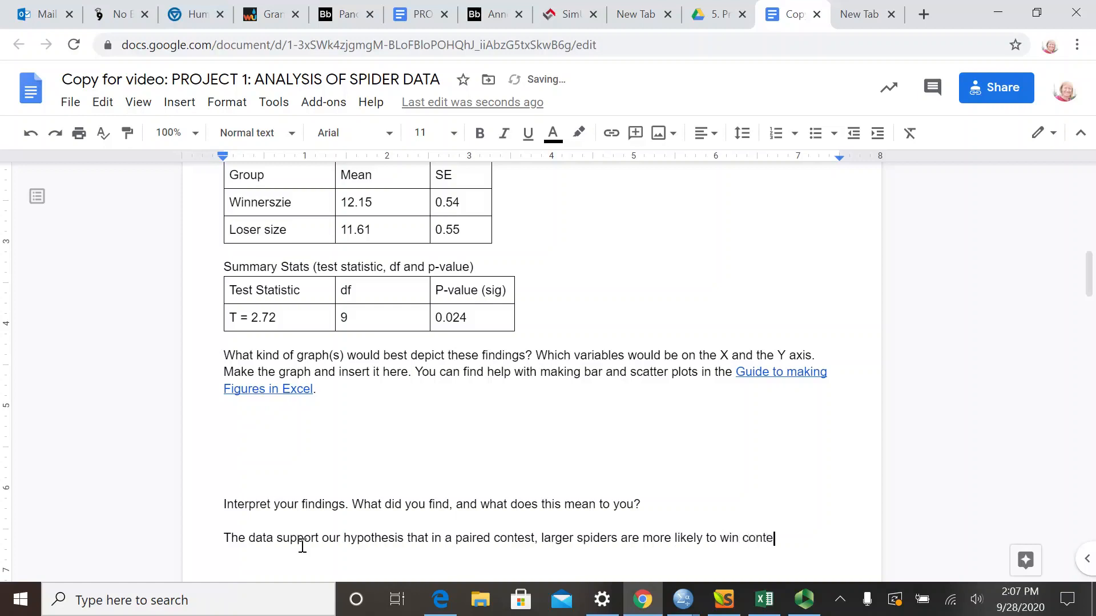
pyautogui.write('sts than smallerspiders')
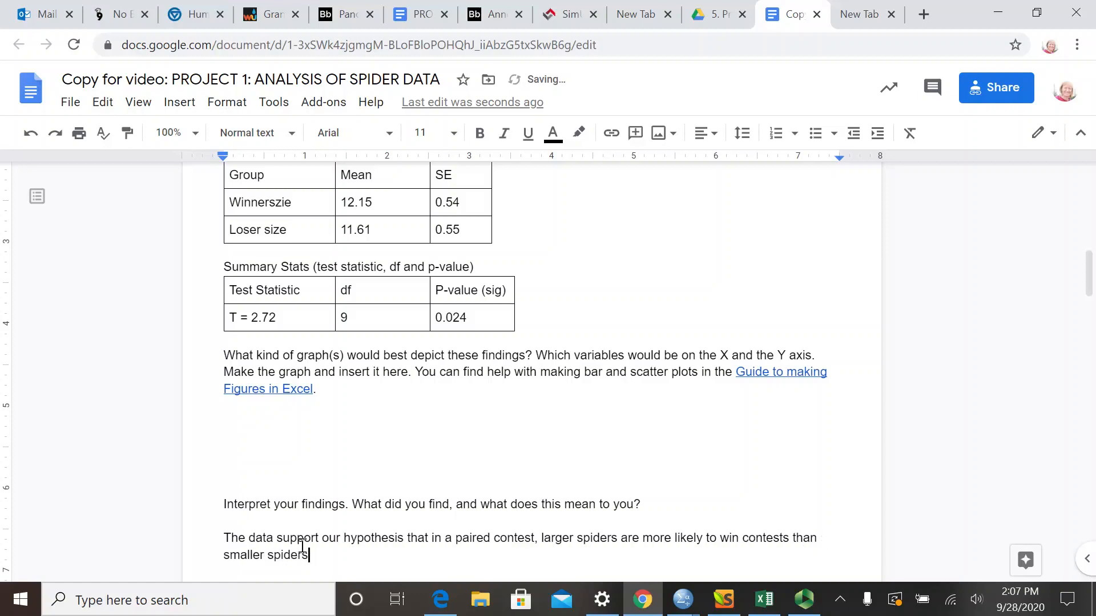
pyautogui.write(' (')
pyautogui.write('T = 2.72')
# - Open a parenthesis after "smaller spiders" and enter the test result "Paired T Test: T = 2.72"
pyautogui.press('BackSpace')
pyautogui.press('BackSpace')
pyautogui.press('BackSpace')
pyautogui.press('BackSpace')
pyautogui.press('BackSpace')
pyautogui.press('BackSpace')
pyautogui.press('BackSpace')
pyautogui.press('BackSpace')
pyautogui.write('Paired T Test')
pyautogui.write('T = 2.72')
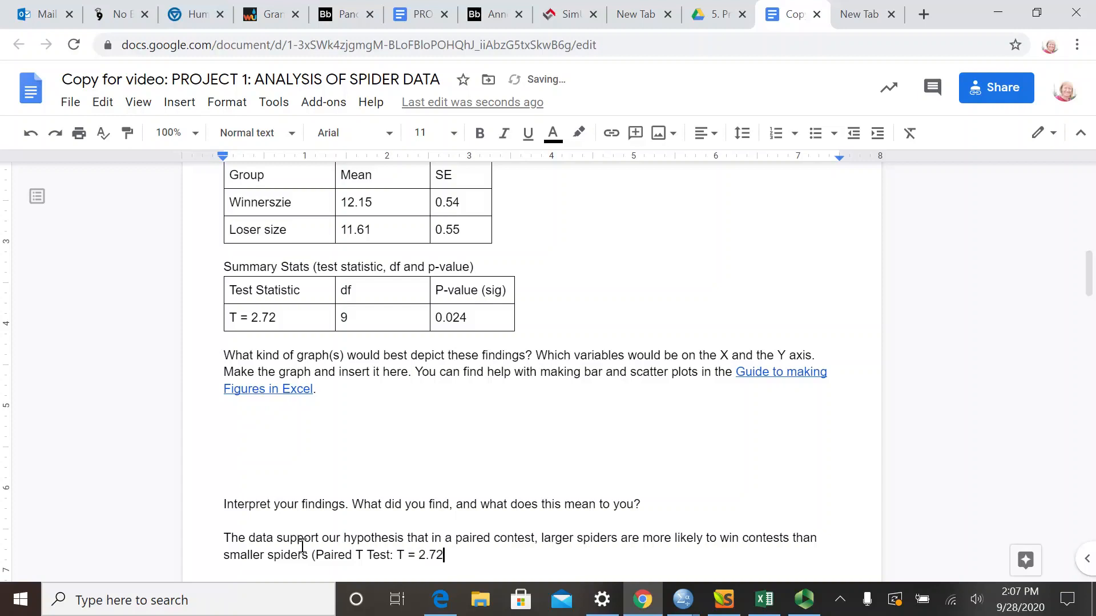
pyautogui.write('; df = 9;')
# - Complete the parenthesis with "; df = 9; p = 0.024)" and end the interpretation sentence with a period
pyautogui.write('p = 0.024)')
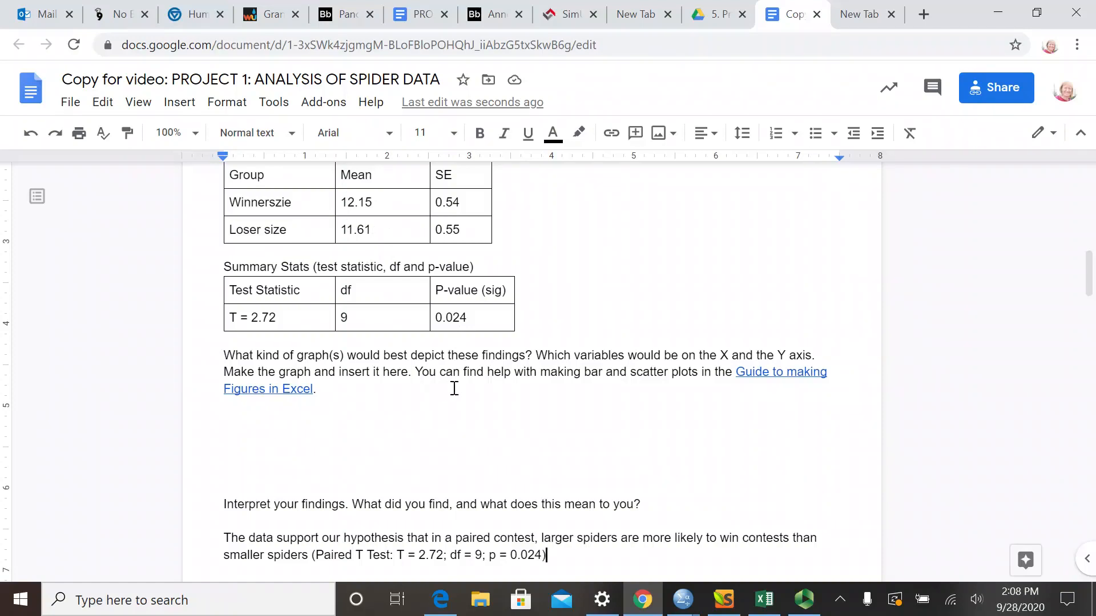
pyautogui.scroll(-2, 480, 408)
pyautogui.click(549, 469)
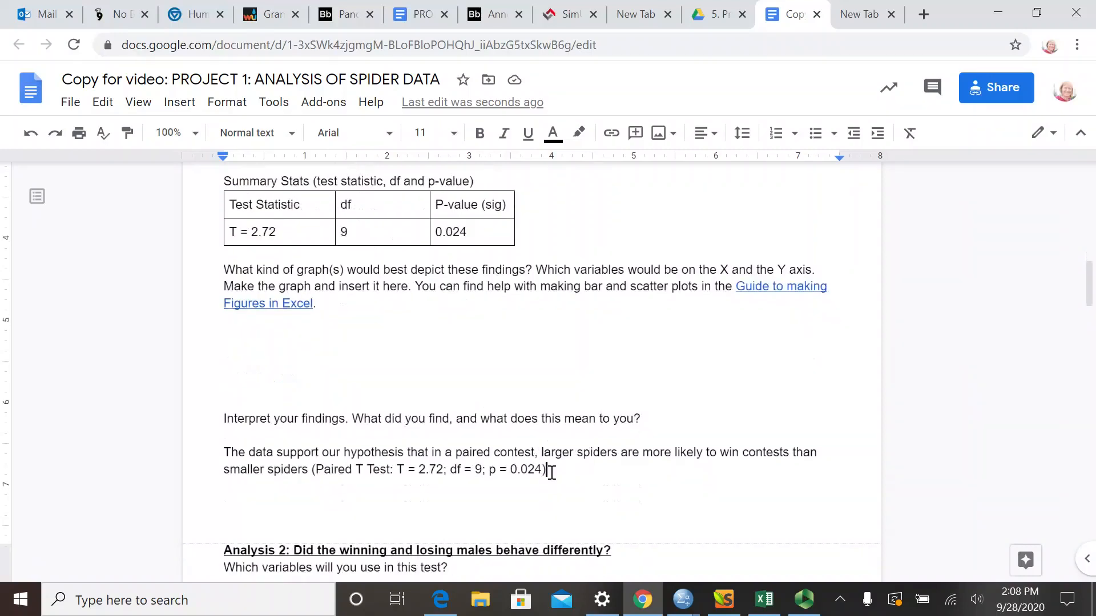
pyautogui.write('.')
pyautogui.click(810, 270)
pyautogui.press('BackSpace')
pyautogui.write('.')
pyautogui.scroll(3, 369, 306)
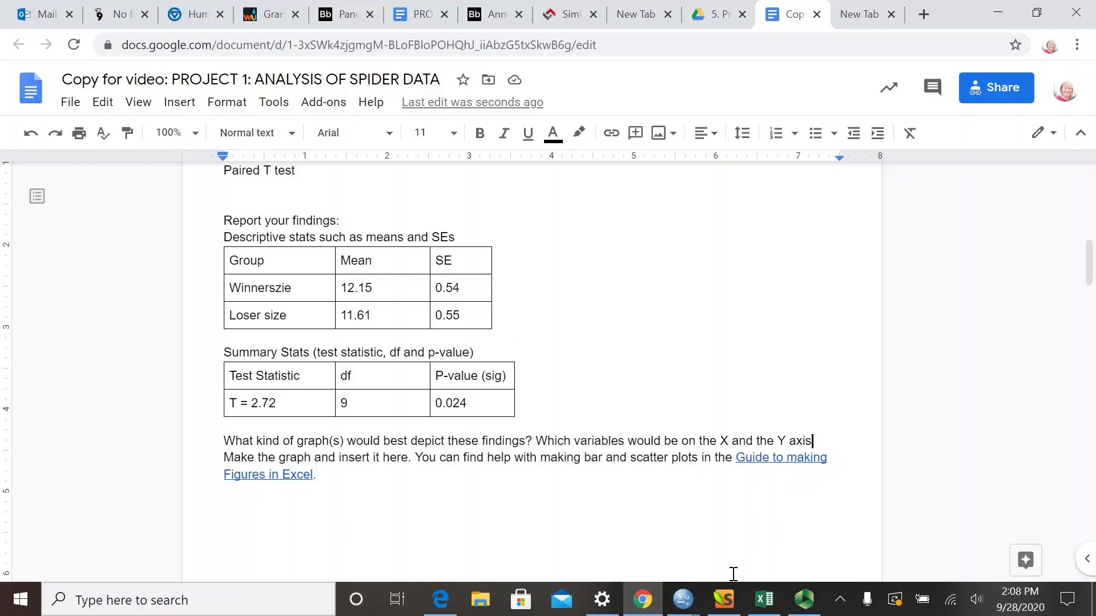
pyautogui.moveTo(759, 611)
pyautogui.write('.')
# - Switch to the Excel workbook and insert a 2-D clustered column chart of the spider groups and mean lengths in A1:B3
pyautogui.click(765, 600)
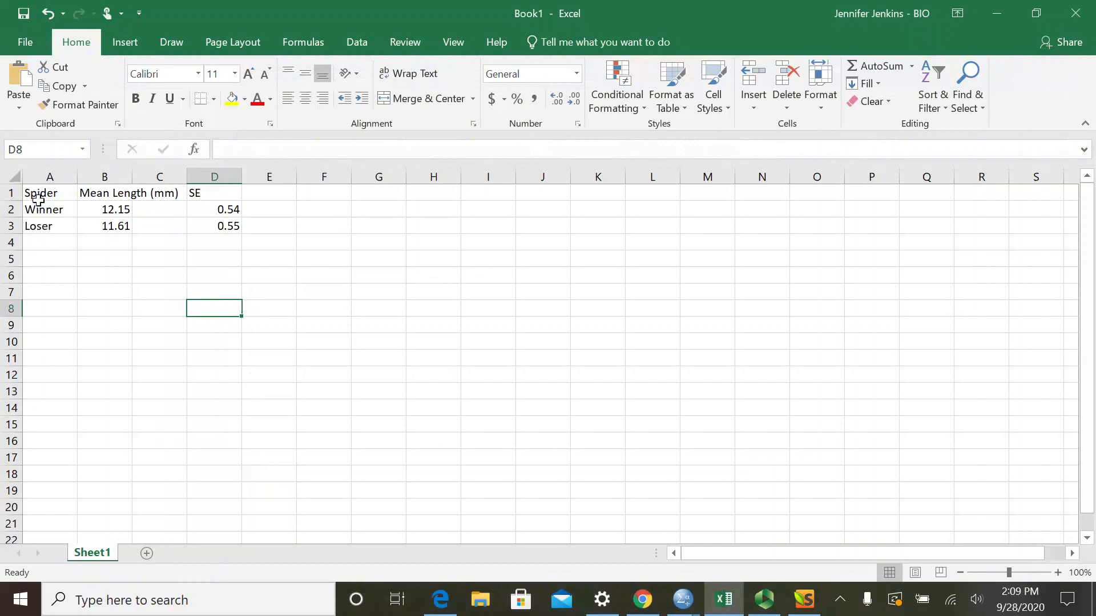
pyautogui.click(75, 276)
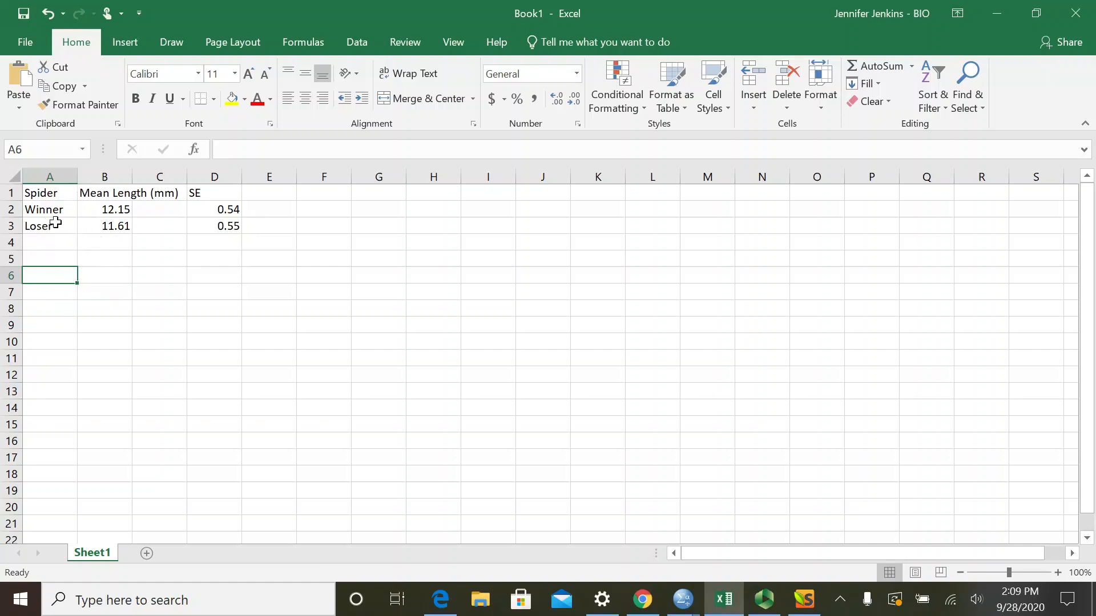
pyautogui.moveTo(34, 197); pyautogui.dragTo(125, 228)
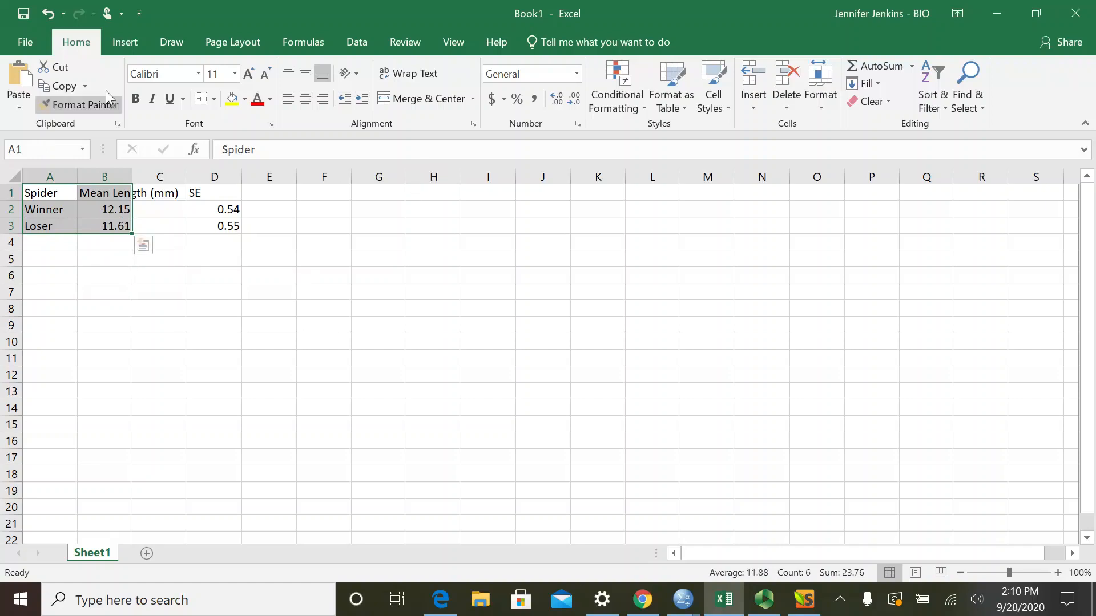
pyautogui.click(127, 44)
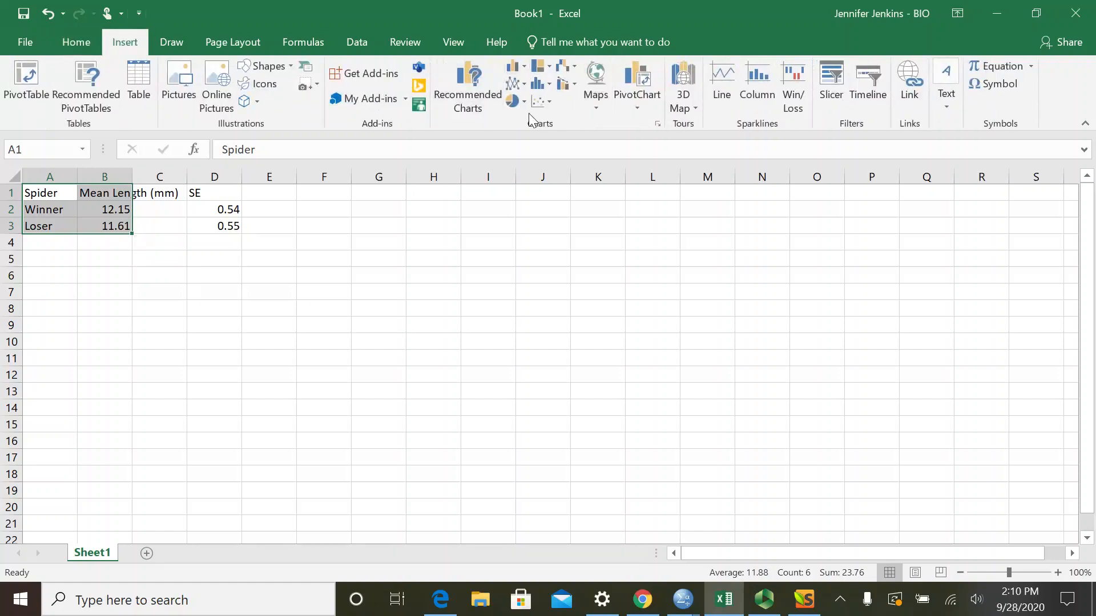
pyautogui.click(537, 86)
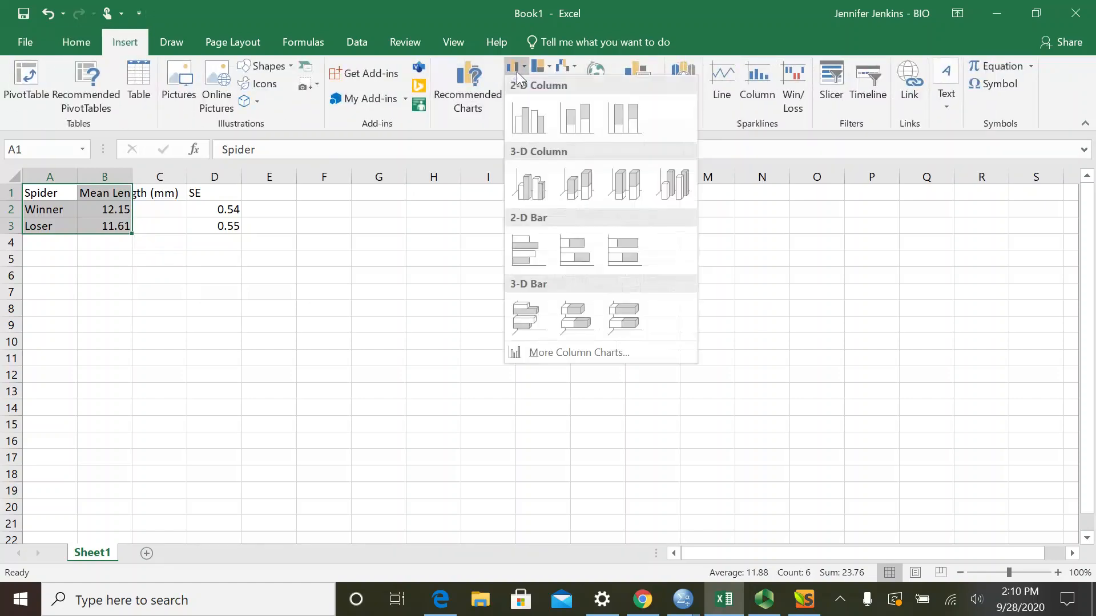
pyautogui.click(528, 123)
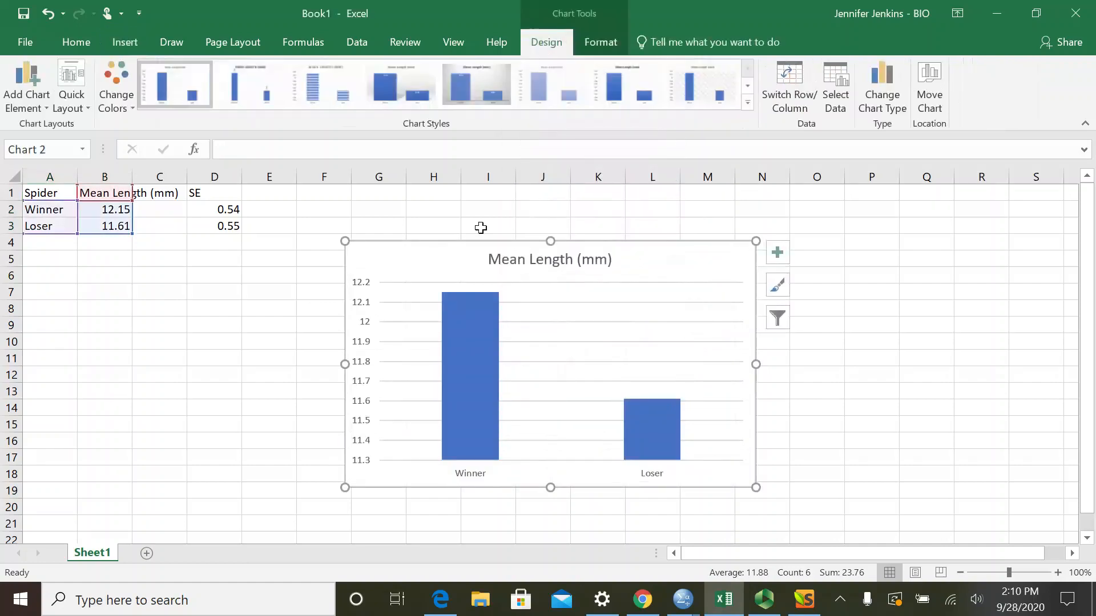
# - Remove the chart title and the horizontal gridlines from the column chart
pyautogui.click(531, 260)
pyautogui.press('Delete')
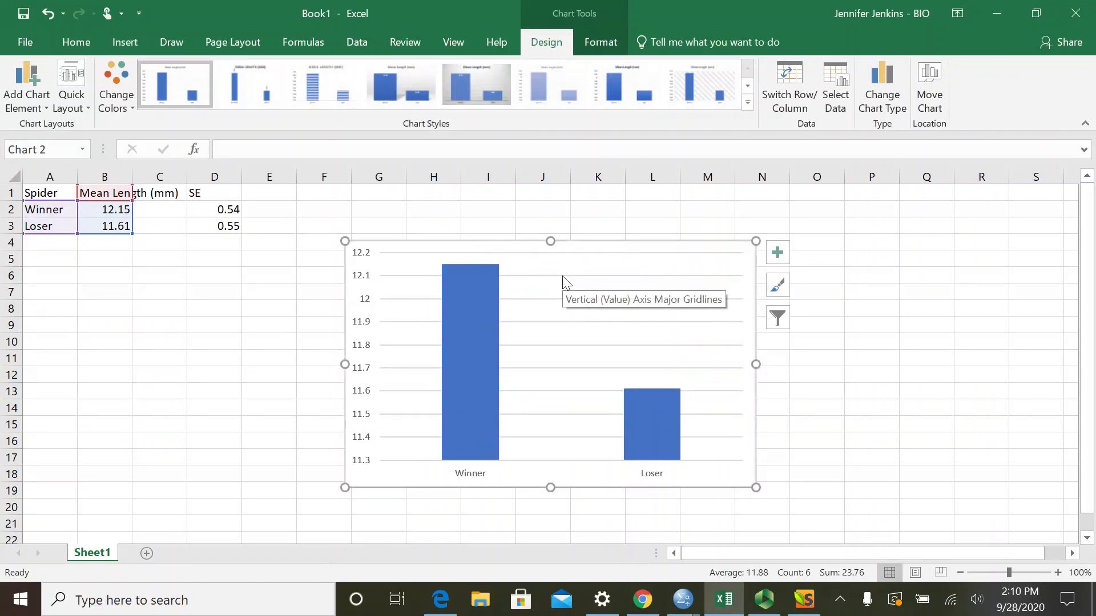
pyautogui.click(565, 276)
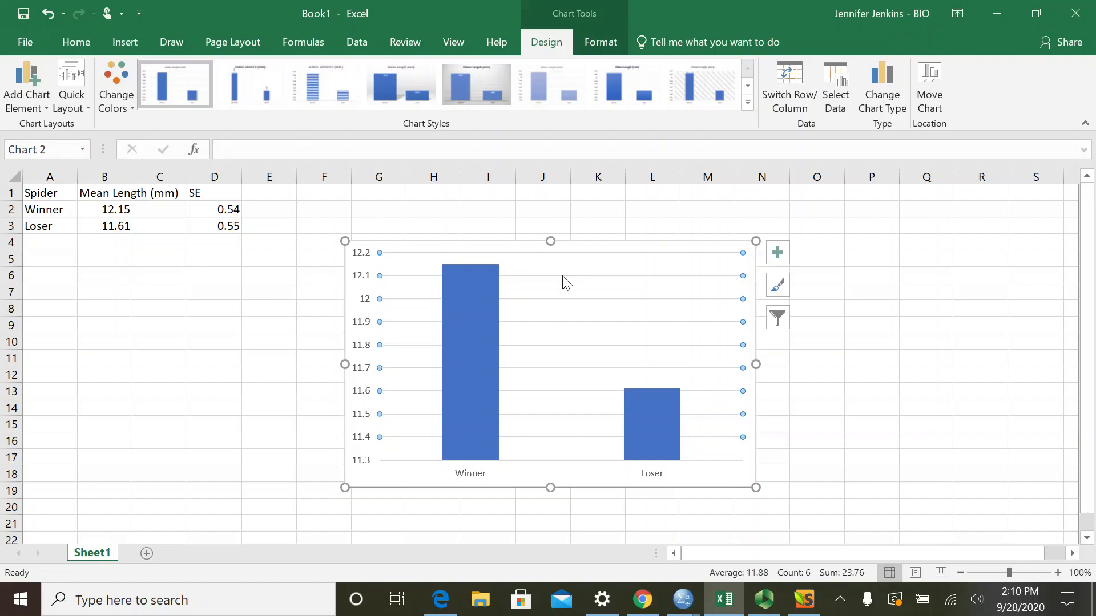
pyautogui.press('Escape')
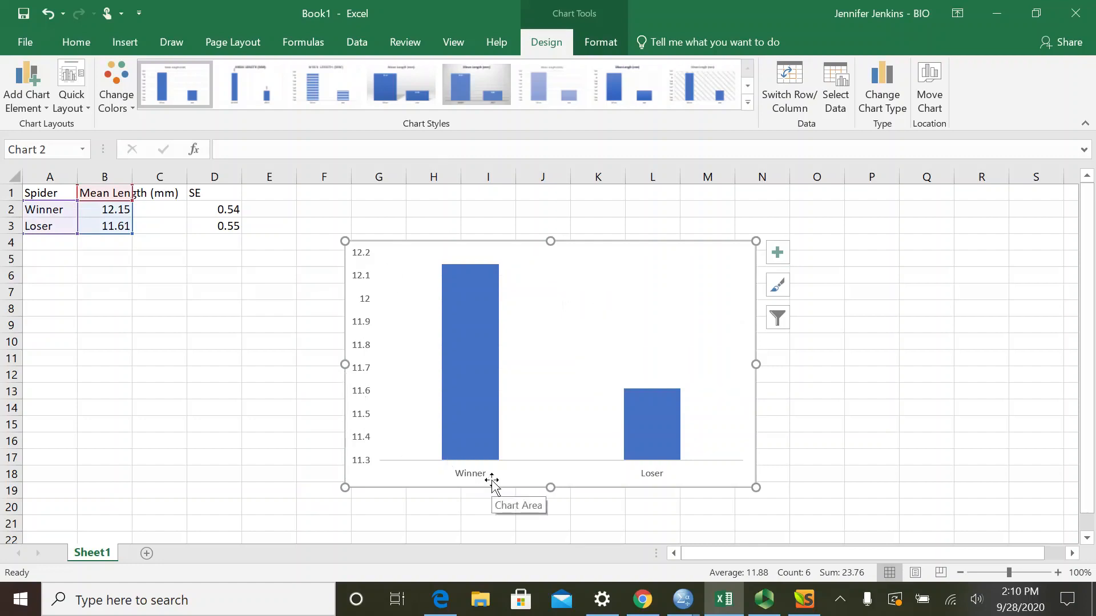
# - Add axis titles to the chart and set the vertical axis title to "Mean Spider Length (mm)"
pyautogui.click(785, 255)
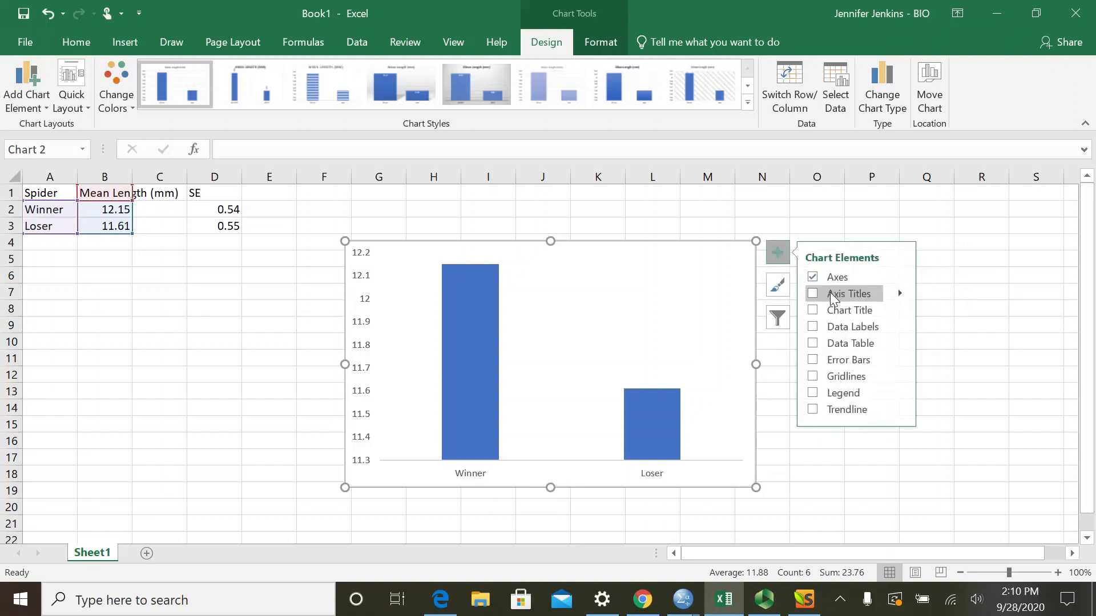
pyautogui.click(849, 295)
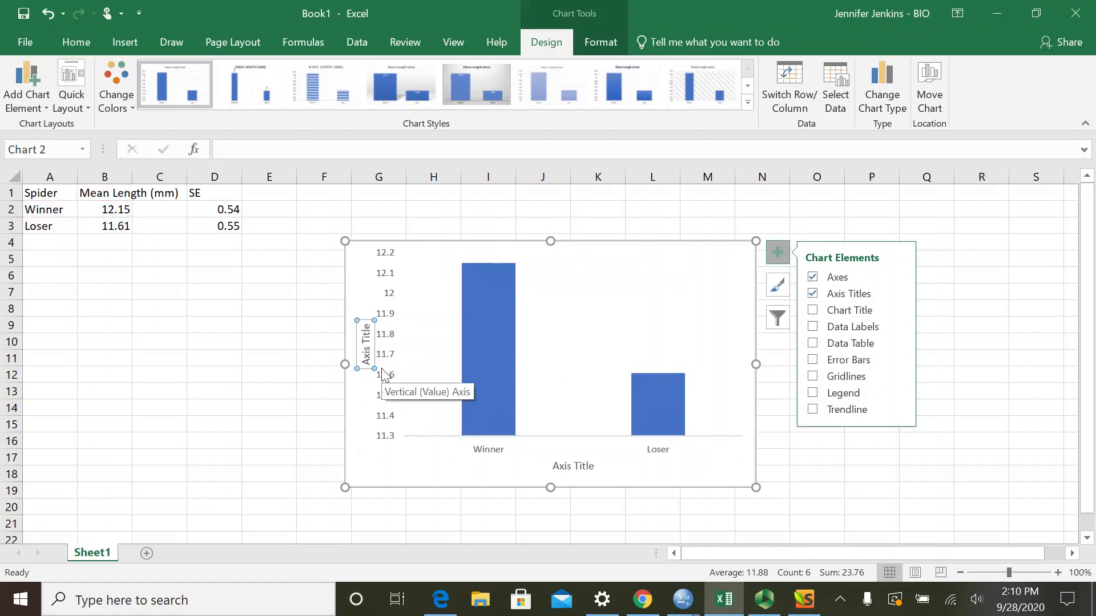
pyautogui.click(365, 360)
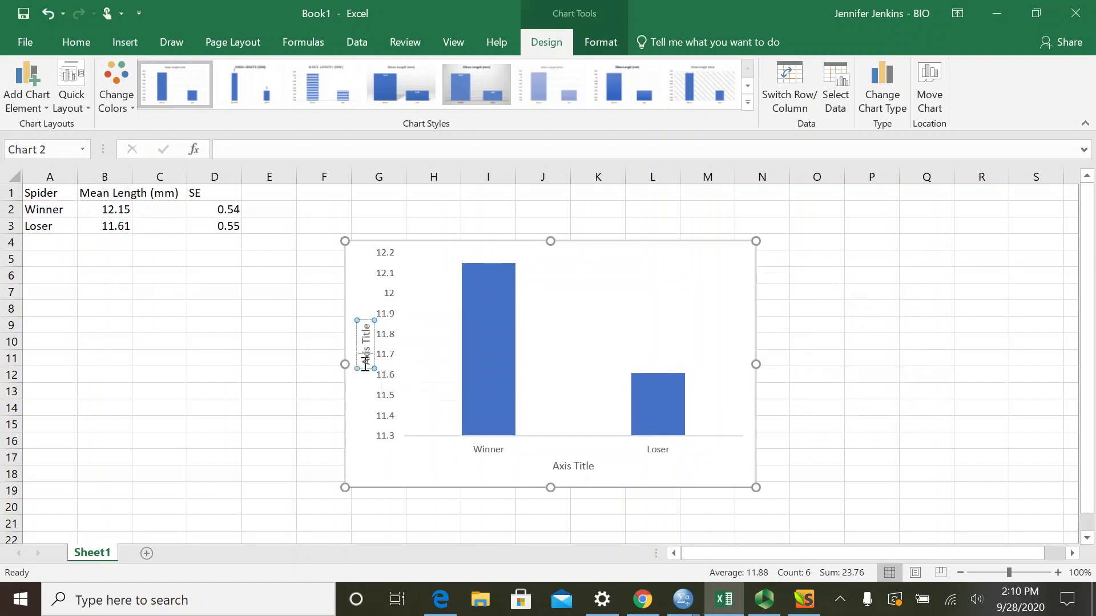
pyautogui.press('Delete')
pyautogui.press('Delete')
pyautogui.press('Delete')
pyautogui.press('Delete')
pyautogui.press('Delete')
pyautogui.press('Delete')
pyautogui.press('Delete')
pyautogui.press('Delete')
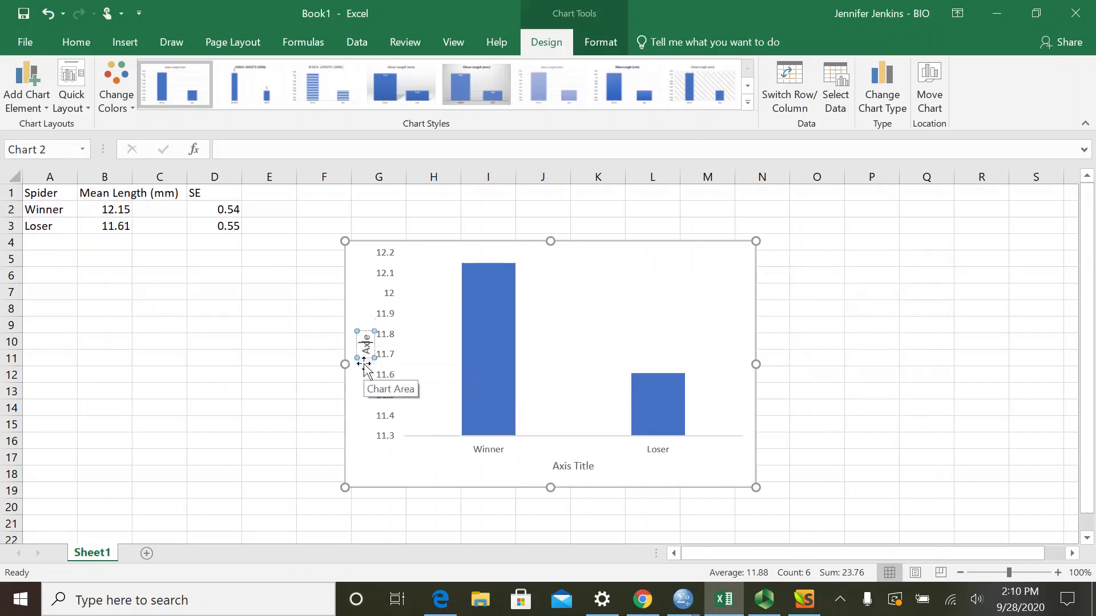
pyautogui.press('BackSpace')
pyautogui.press('BackSpace')
pyautogui.write('Mean Spd')
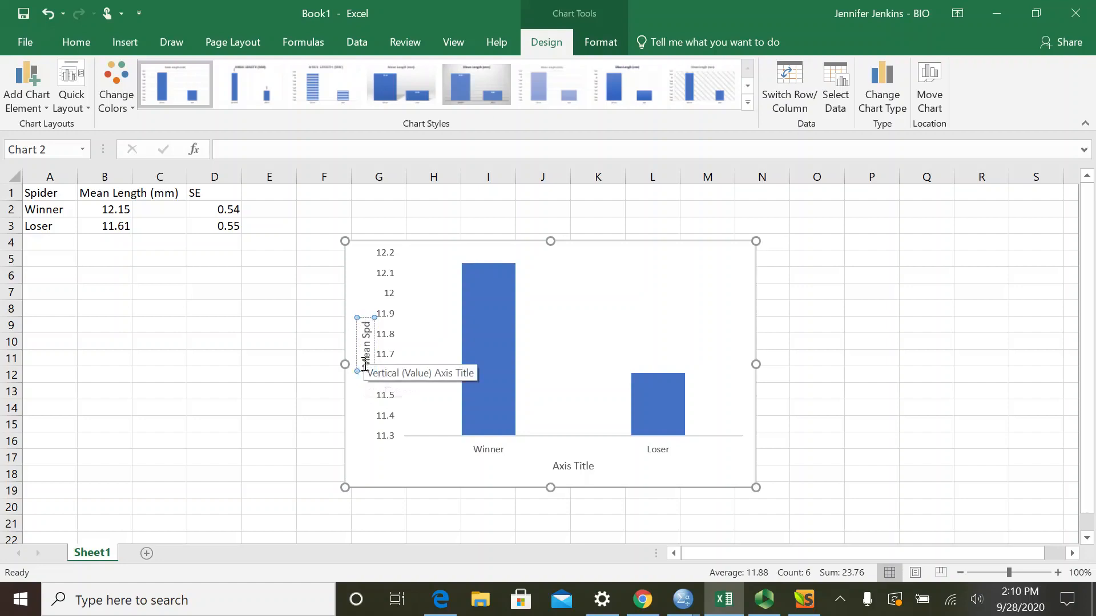
pyautogui.press('BackSpace')
pyautogui.write('ider Length (mm)')
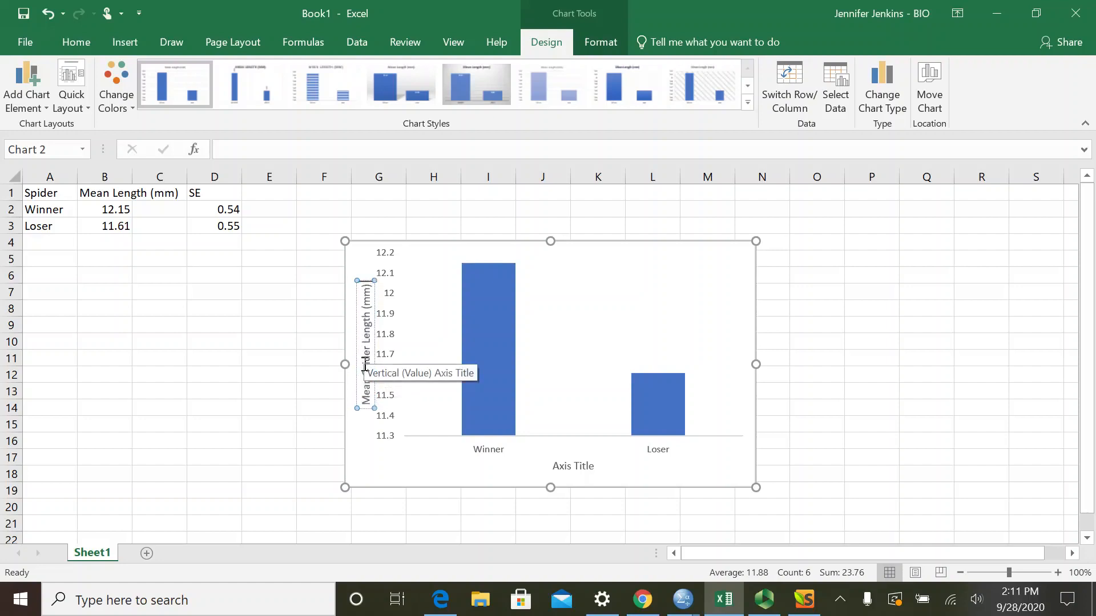
# - Replace "(mm)" in the vertical axis title so it reads "Mean Spider Length +/- SE (in mm)"
pyautogui.press('BackSpace')
pyautogui.press('BackSpace')
pyautogui.press('BackSpace')
pyautogui.press('BackSpace')
pyautogui.press('BackSpace')
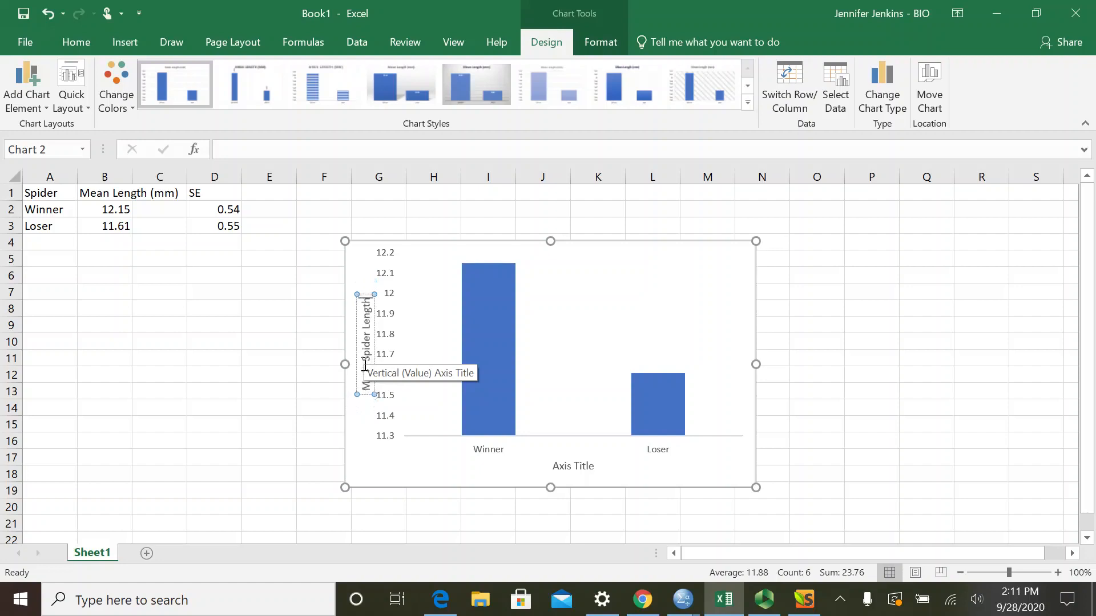
pyautogui.write('+/-')
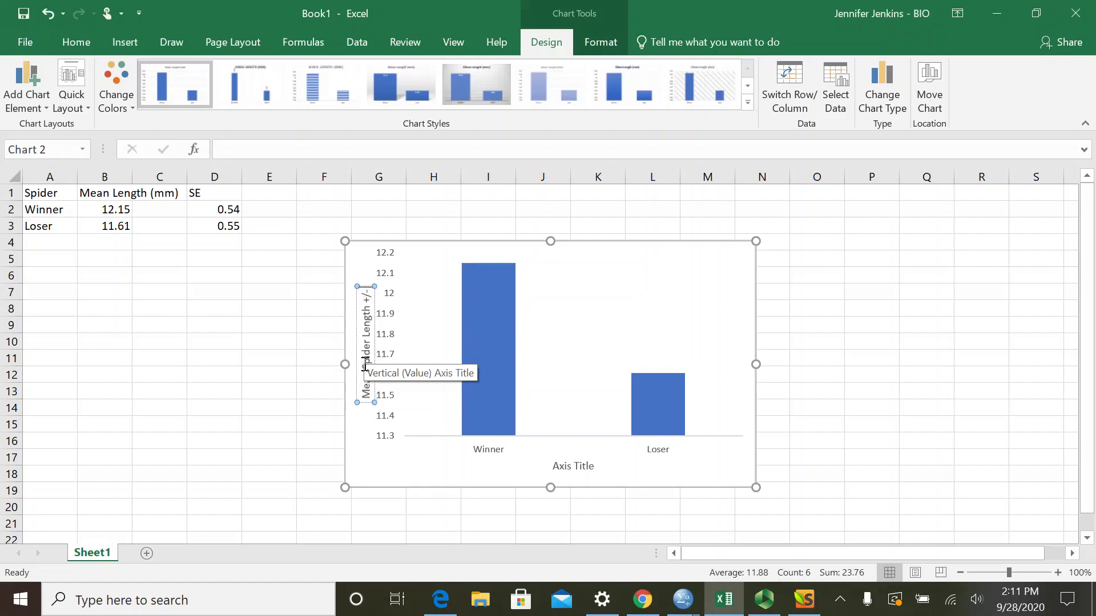
pyautogui.write(' SE (in mm)')
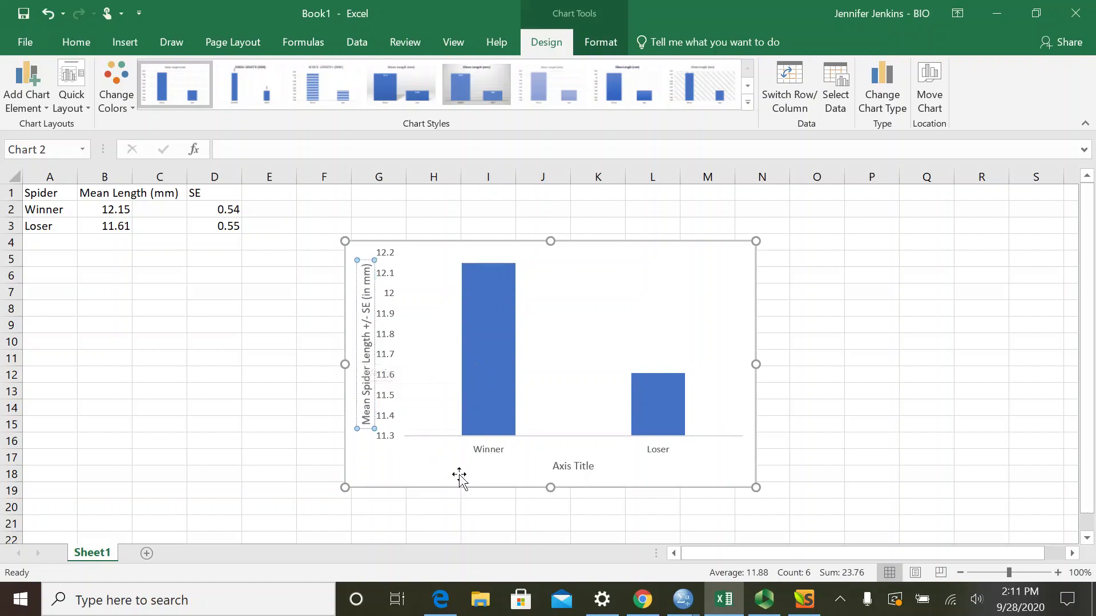
# - Set the chart's horizontal axis title to "Spider"
pyautogui.click(563, 477)
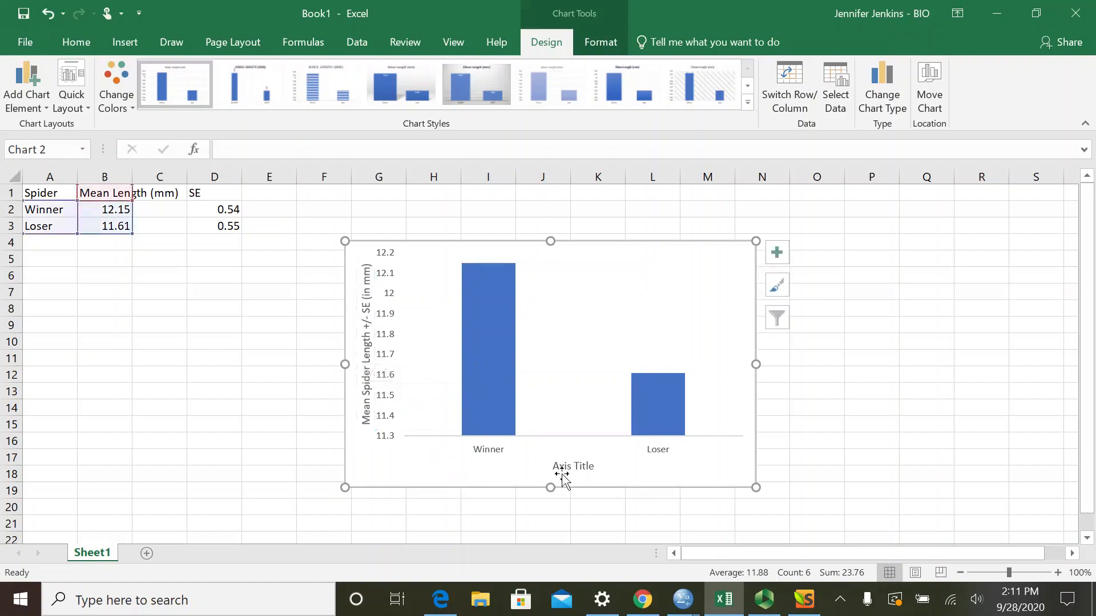
pyautogui.click(562, 472)
pyautogui.write('Spider')
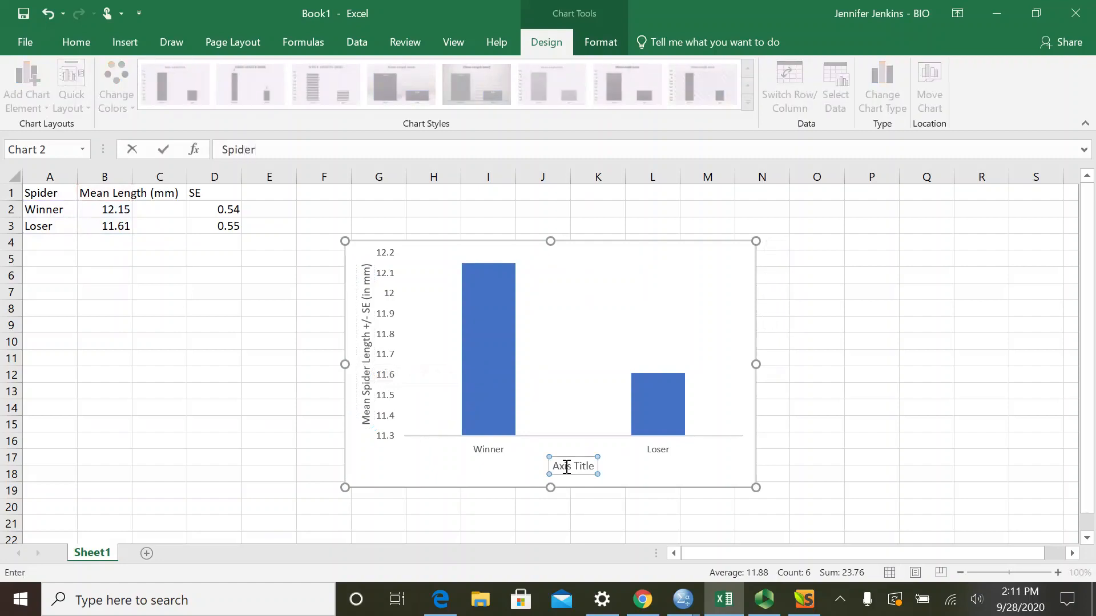
pyautogui.press('Return')
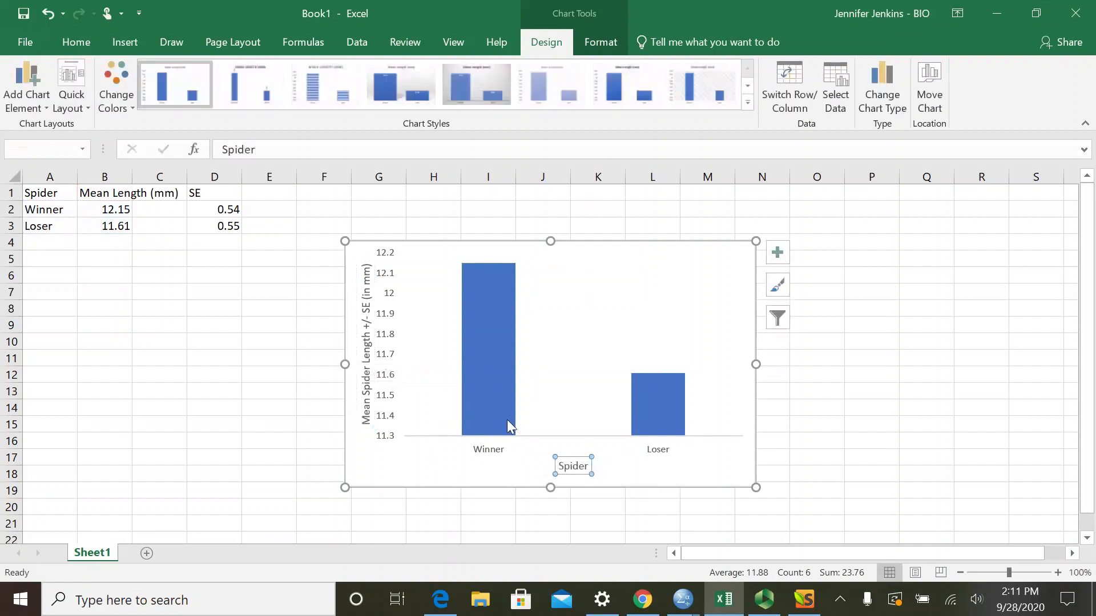
# - Set the vertical axis title's font size to 14
pyautogui.click(360, 376)
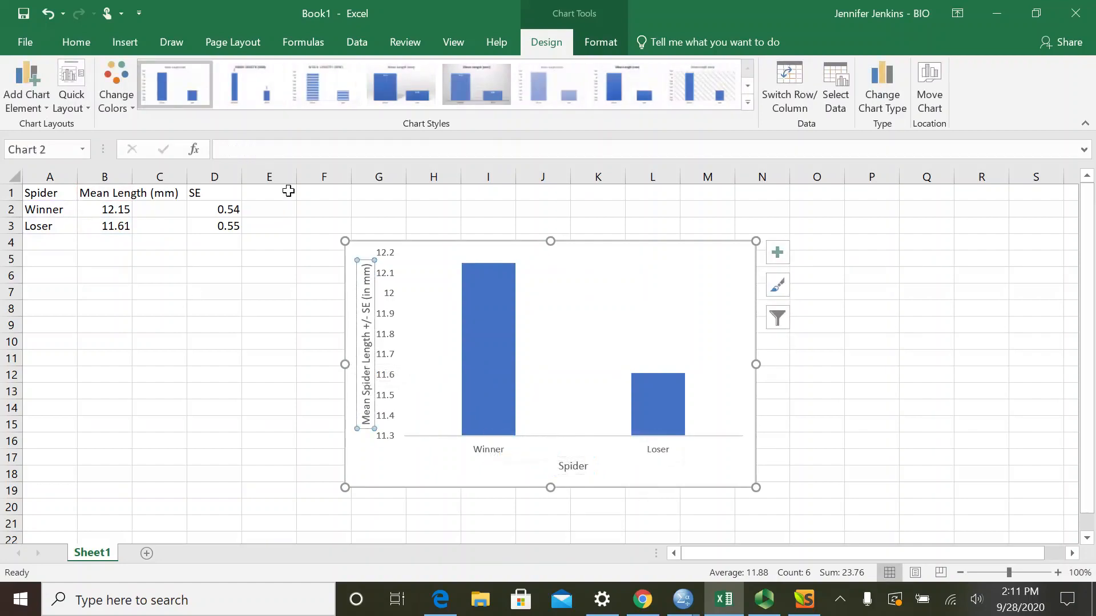
pyautogui.click(81, 46)
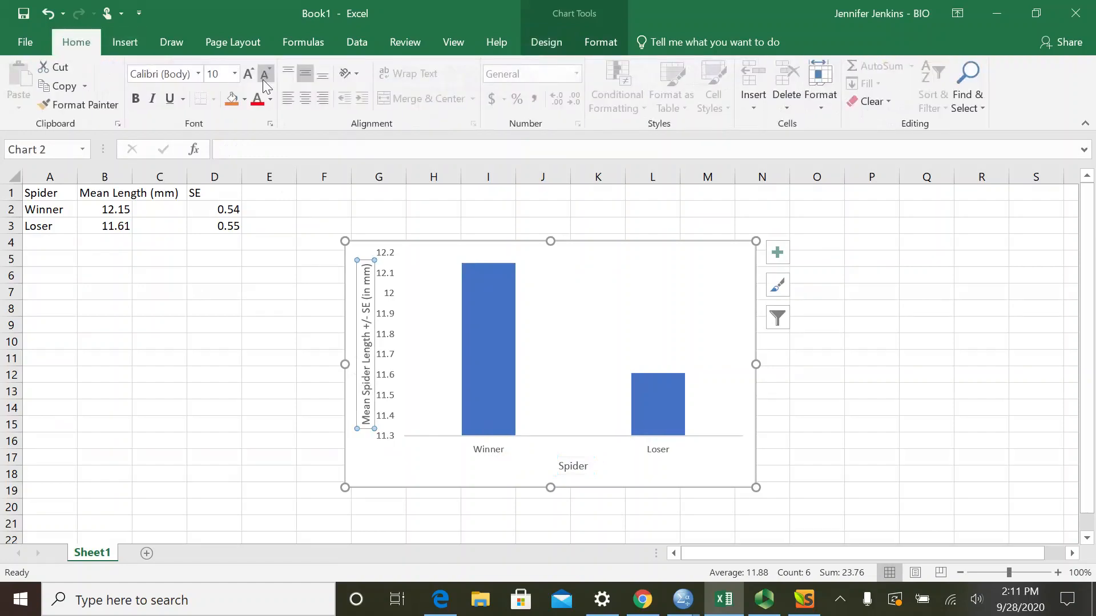
pyautogui.click(233, 79)
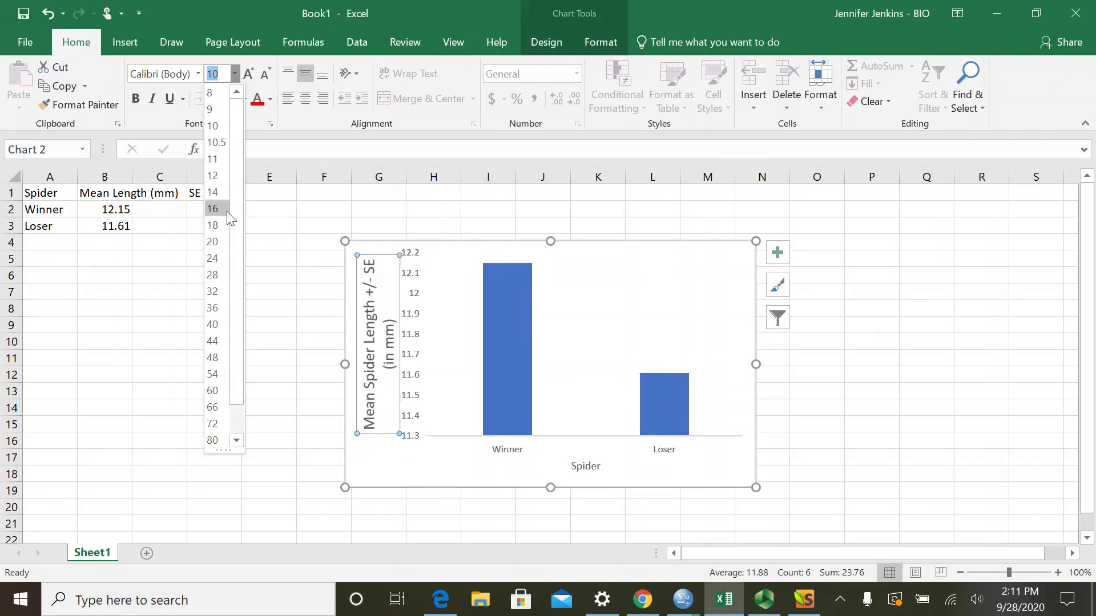
pyautogui.click(214, 194)
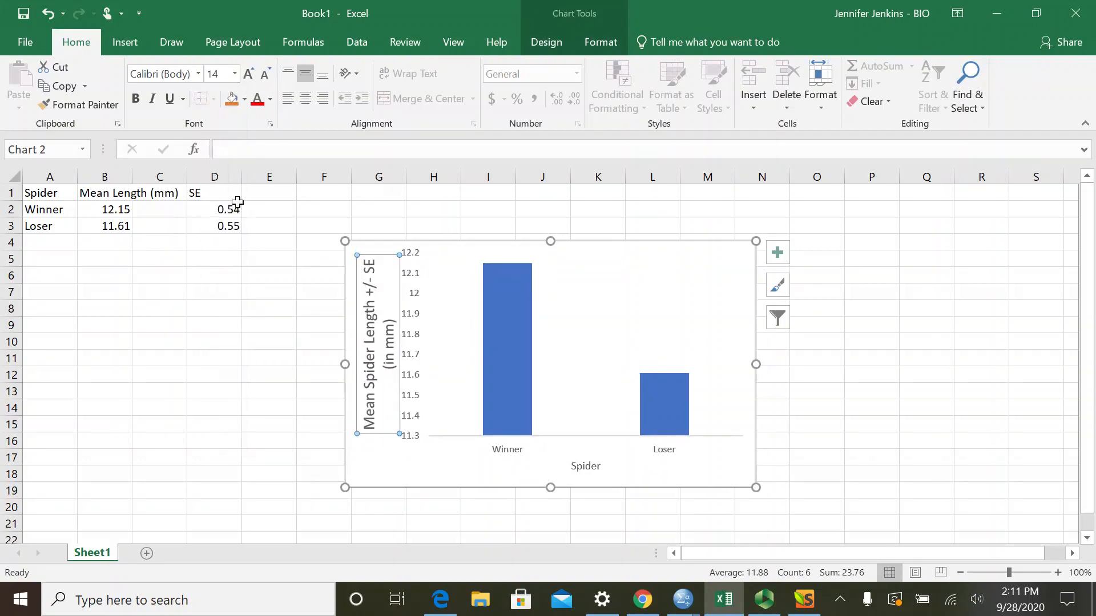
# - Set the font size of the chart's horizontal axis title "Spider" to 14
pyautogui.click(574, 464)
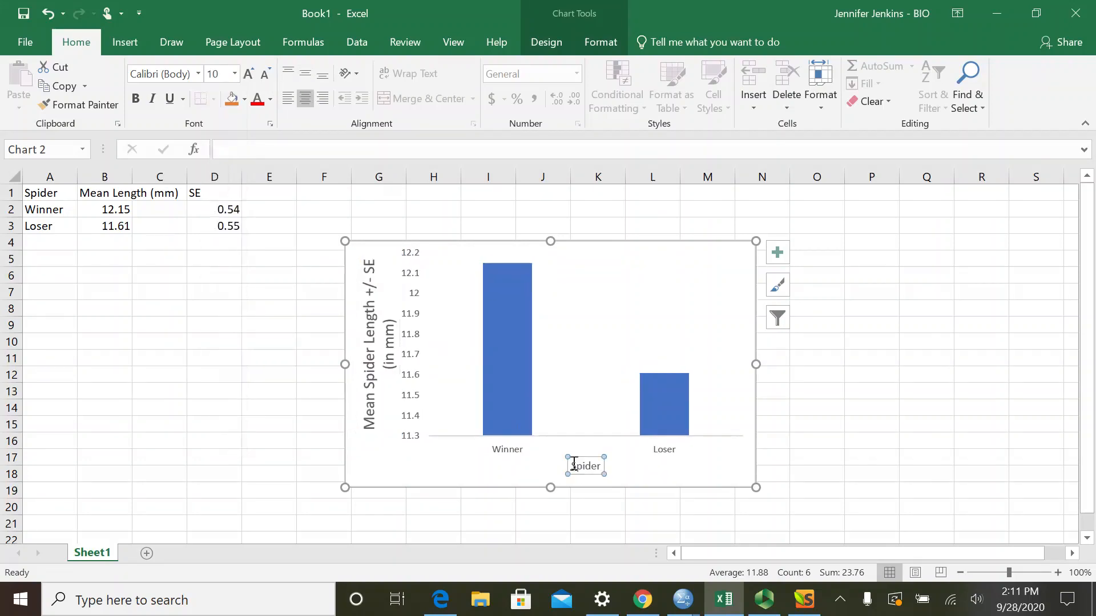
pyautogui.click(234, 73)
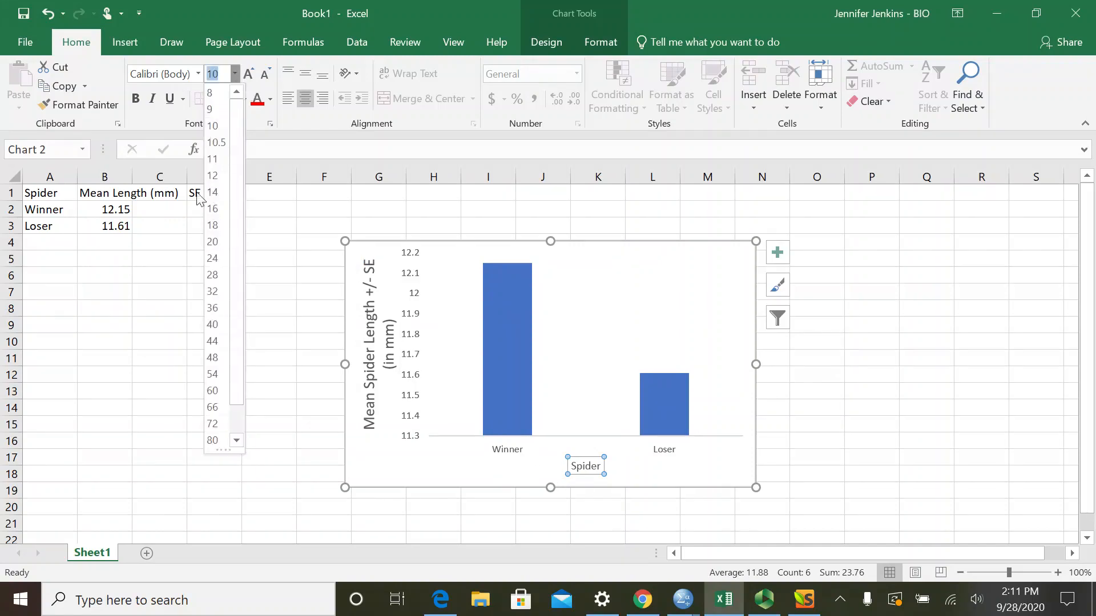
pyautogui.click(212, 193)
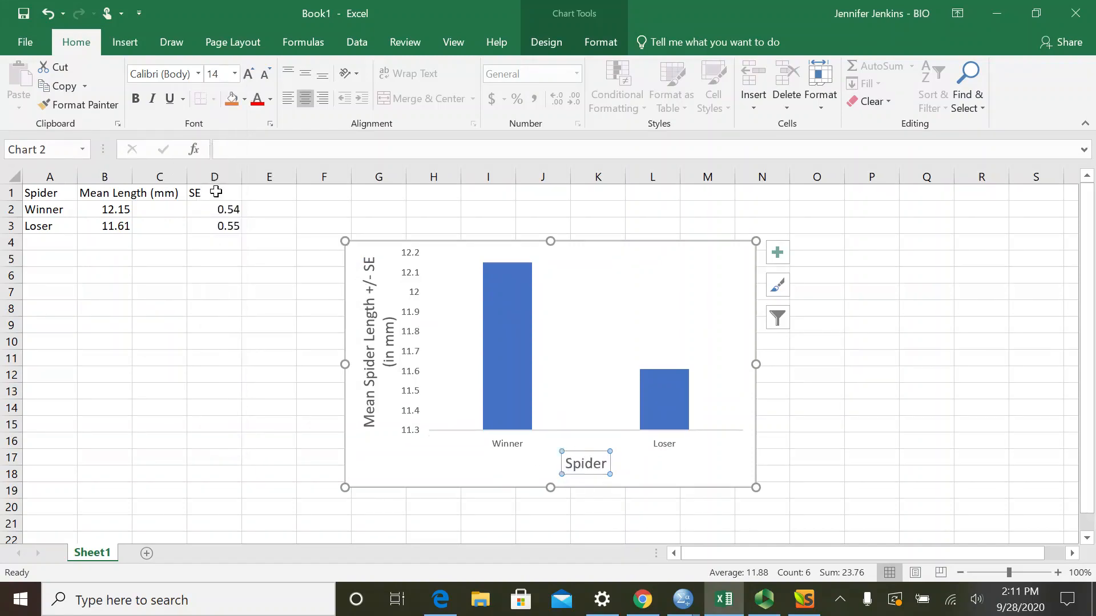
pyautogui.click(502, 506)
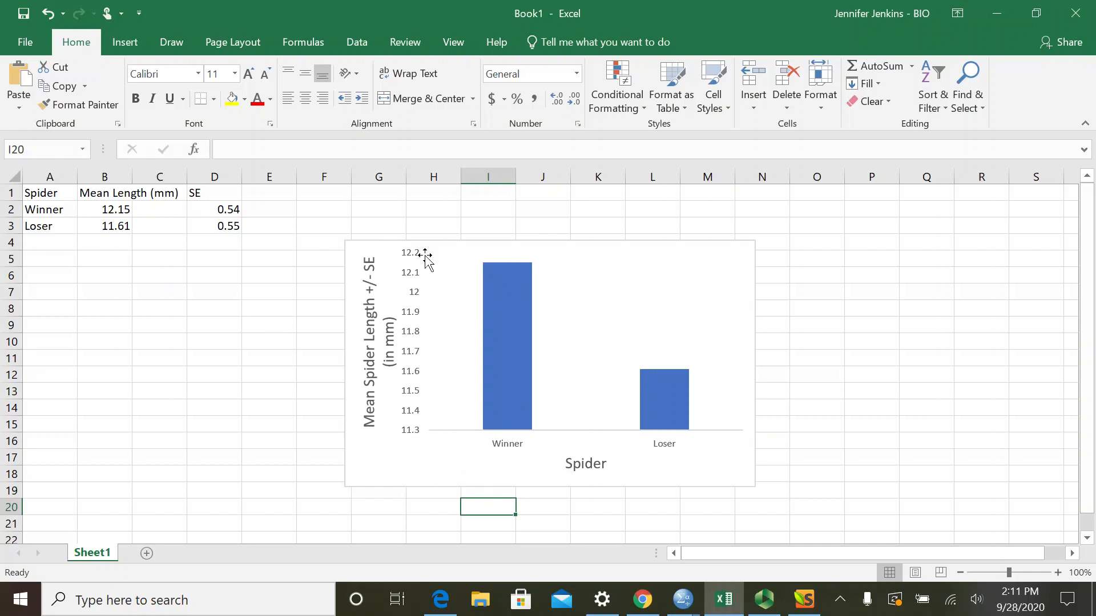
# - Add error bars to the bar chart and set their error amount to Custom
pyautogui.click(748, 268)
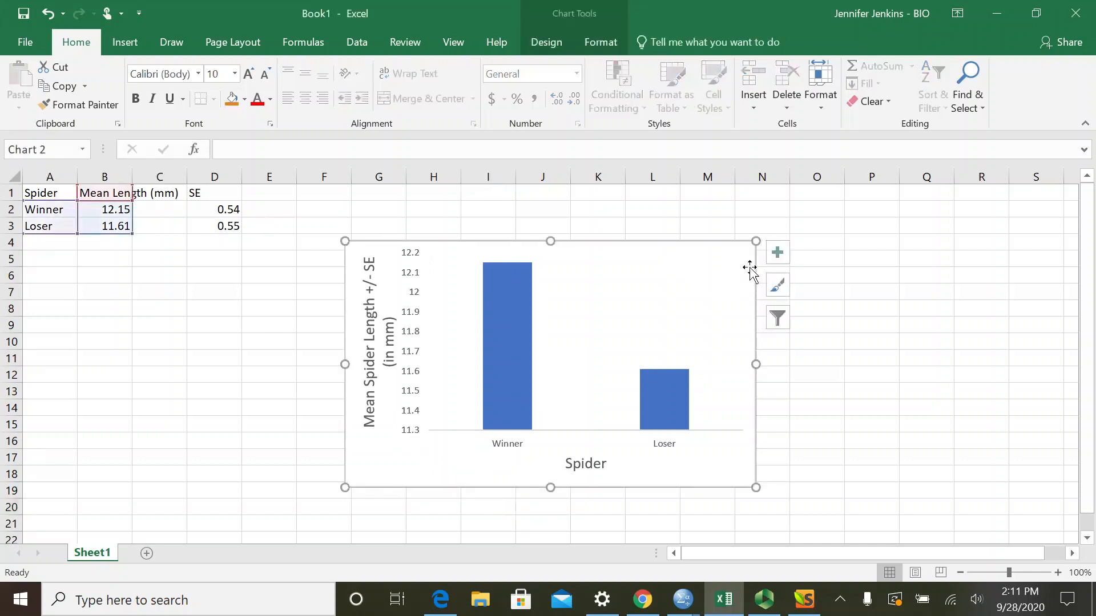
pyautogui.click(777, 257)
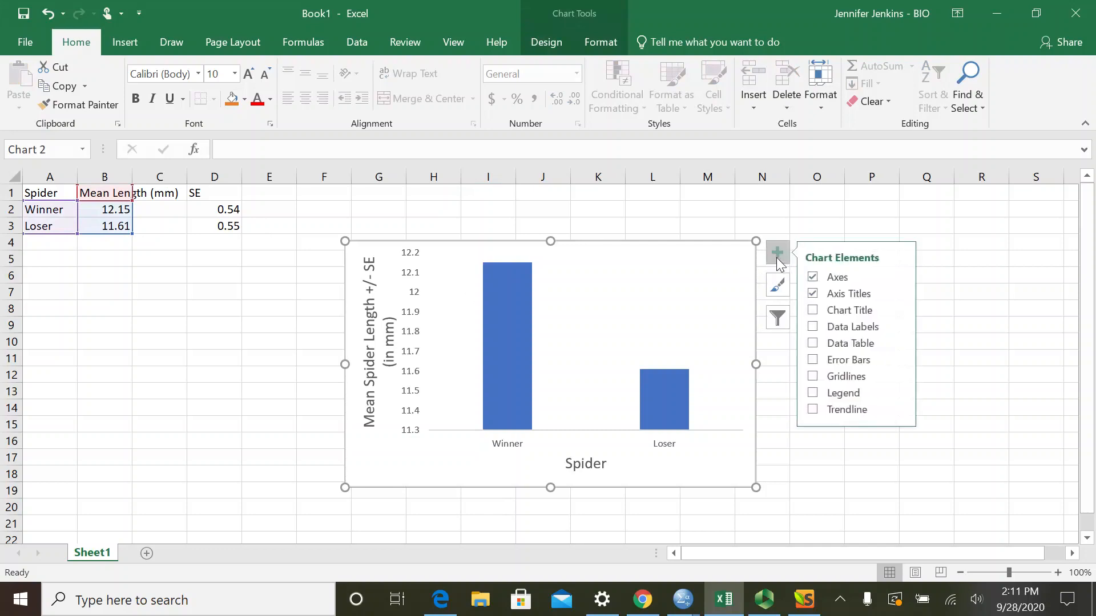
pyautogui.click(899, 360)
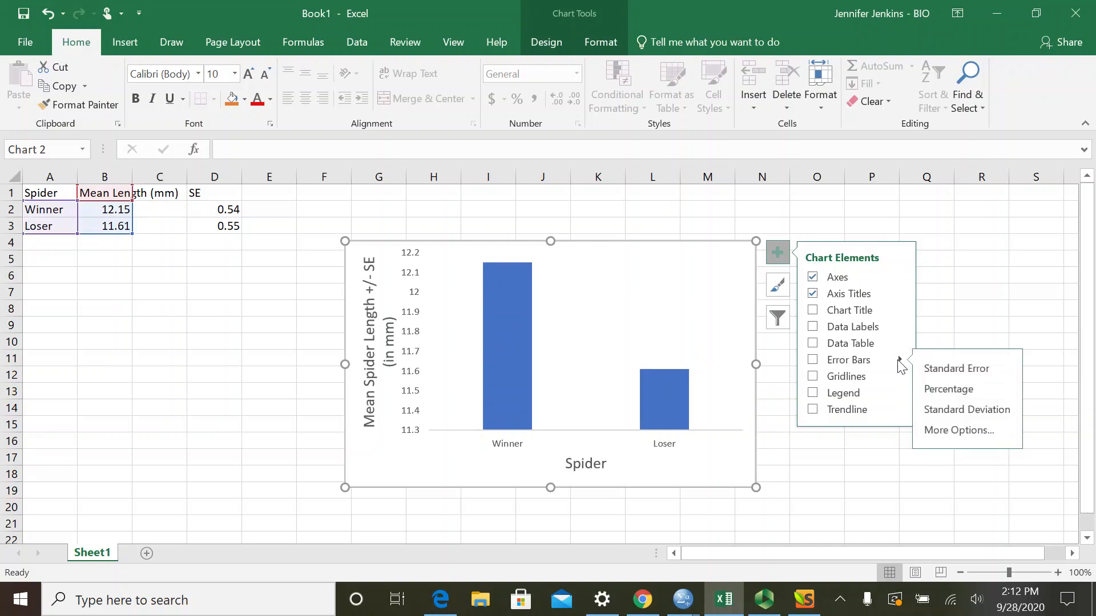
pyautogui.click(942, 429)
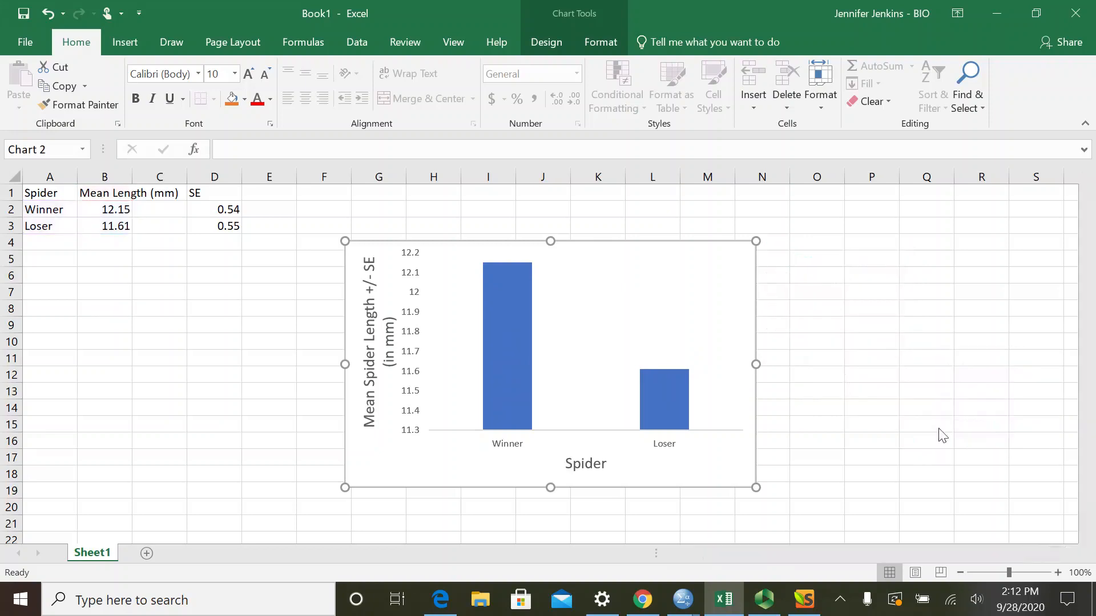
pyautogui.scroll(-1, 952, 388)
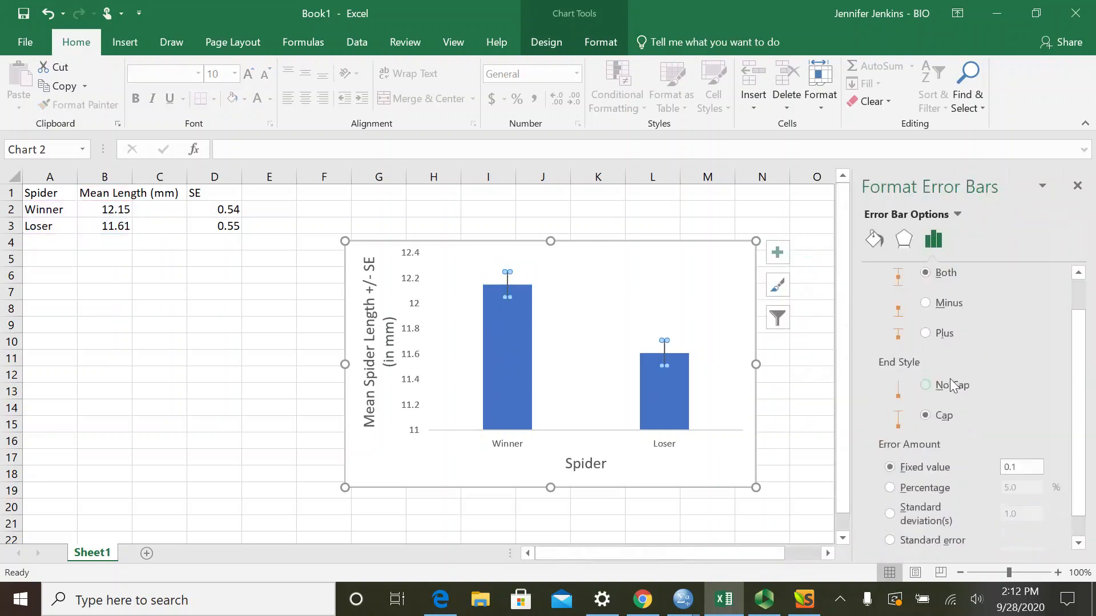
pyautogui.scroll(-1, 952, 389)
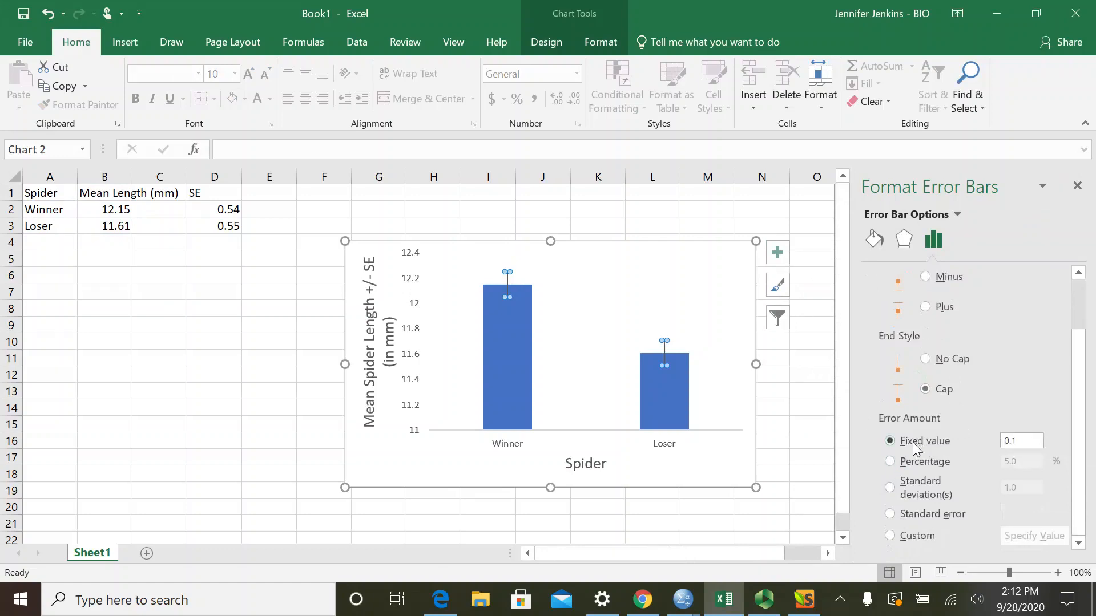
pyautogui.click(891, 536)
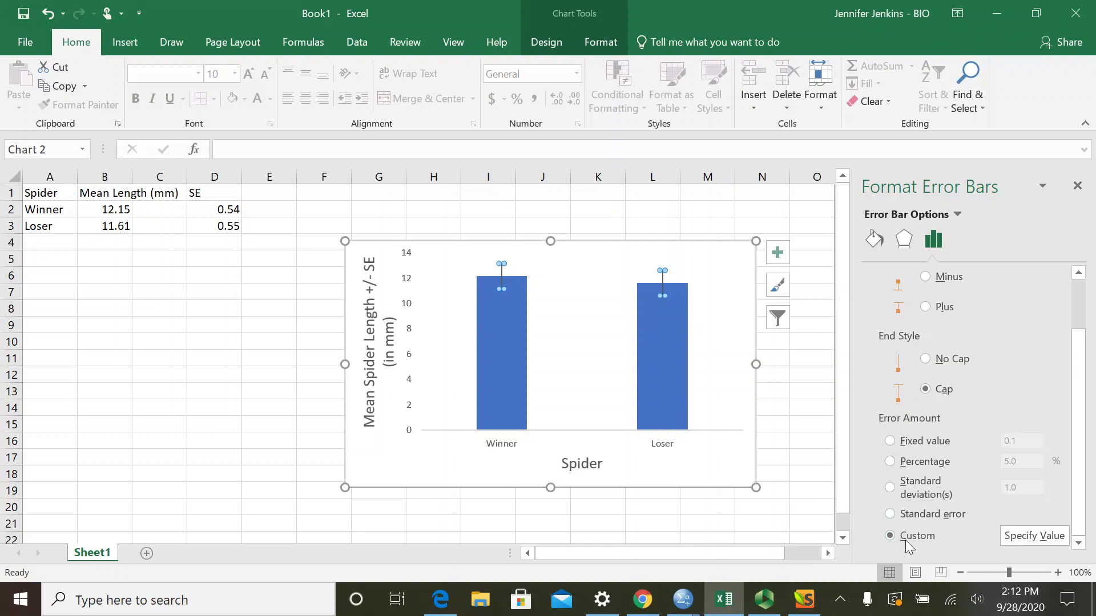
# - Use the SE values in D2:D3 as both the positive and negative custom error values of the error bars
pyautogui.click(1034, 536)
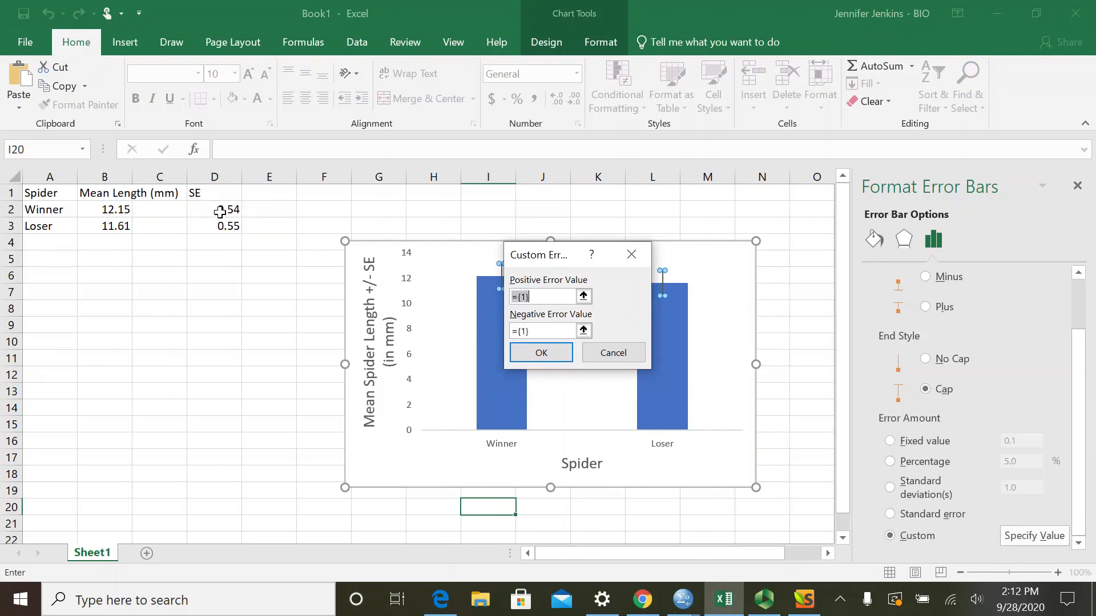
pyautogui.moveTo(218, 210); pyautogui.dragTo(212, 226)
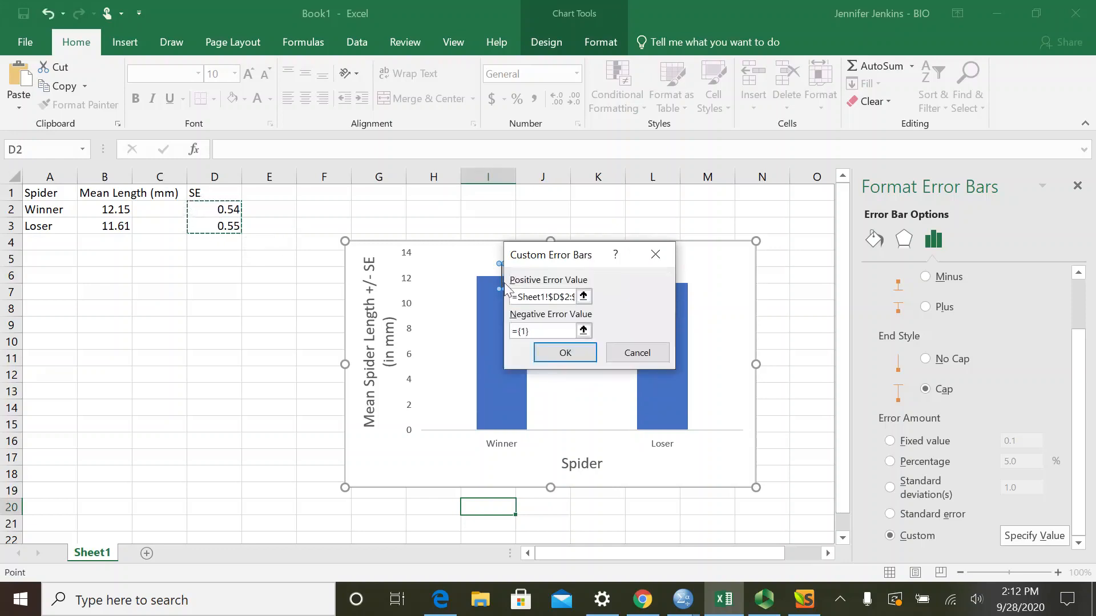
pyautogui.click(562, 329)
pyautogui.press('BackSpace')
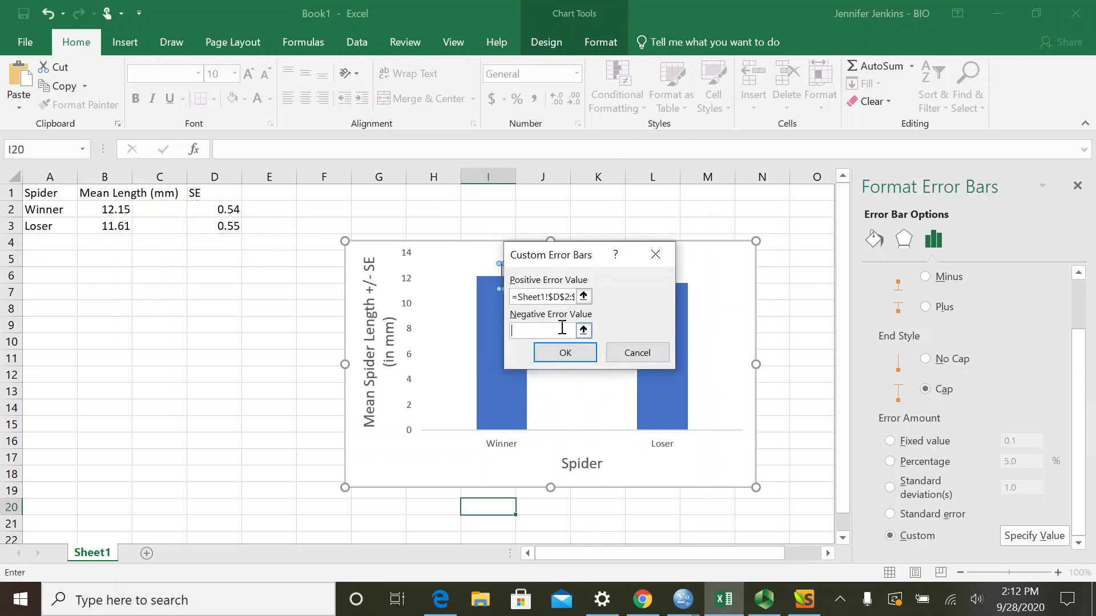
pyautogui.moveTo(218, 210); pyautogui.dragTo(216, 224)
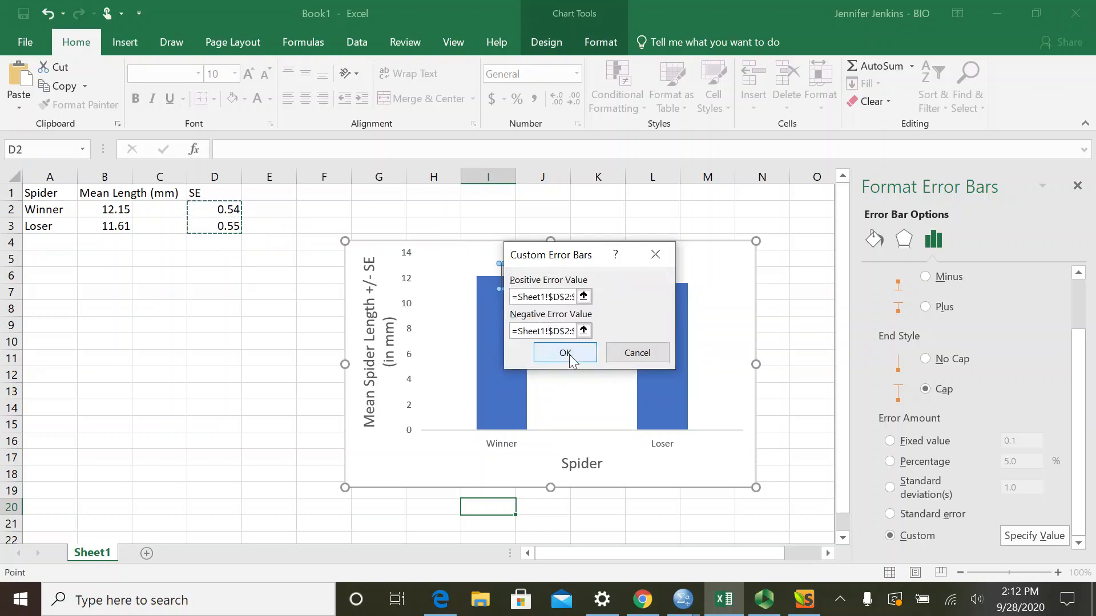
pyautogui.click(568, 355)
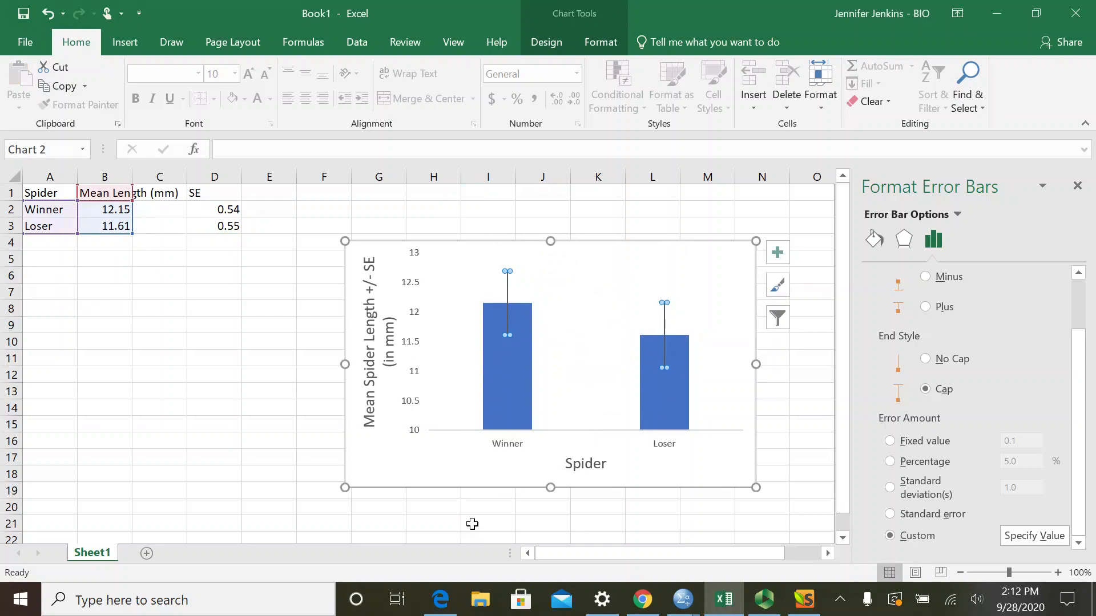
pyautogui.click(496, 508)
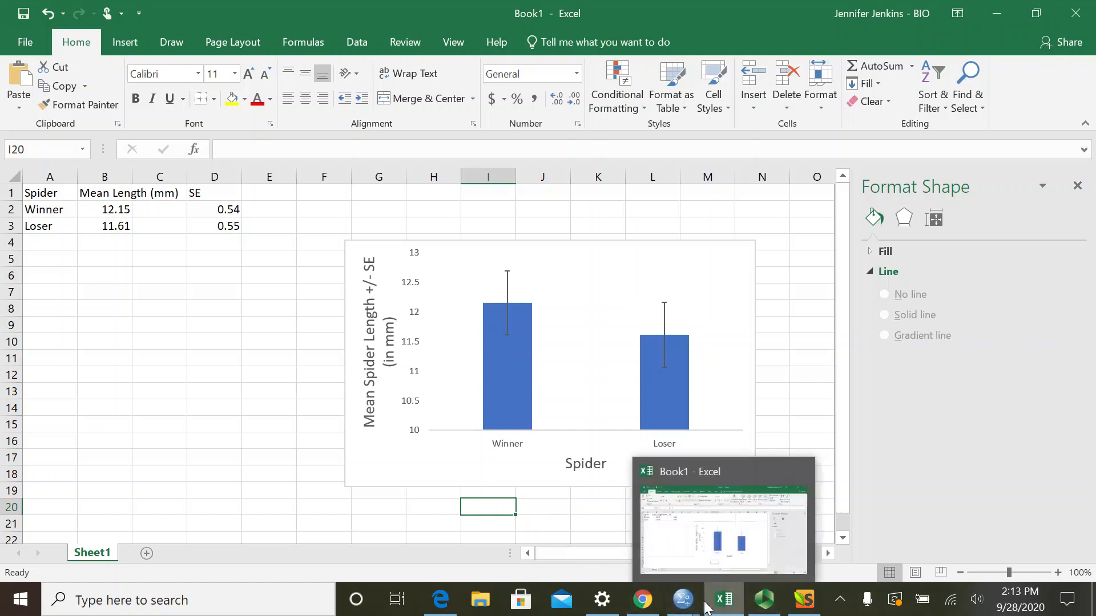
# - Switch to the spider project document in Chrome and read through the Analysis 1 write-up and the Analysis 2 and 3 instructions
pyautogui.click(637, 608)
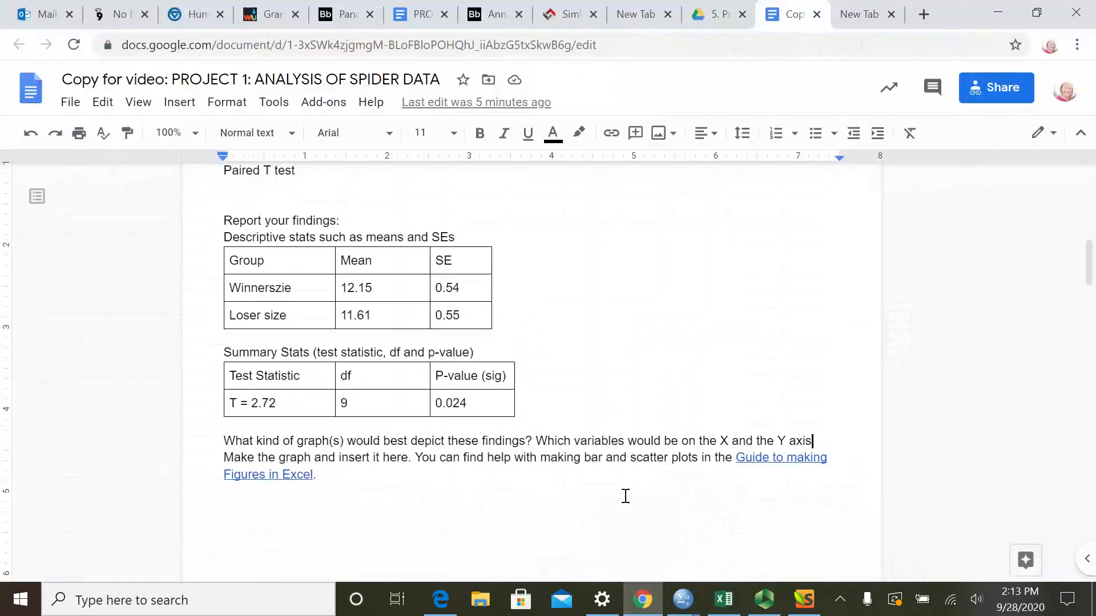
pyautogui.scroll(-3, 465, 489)
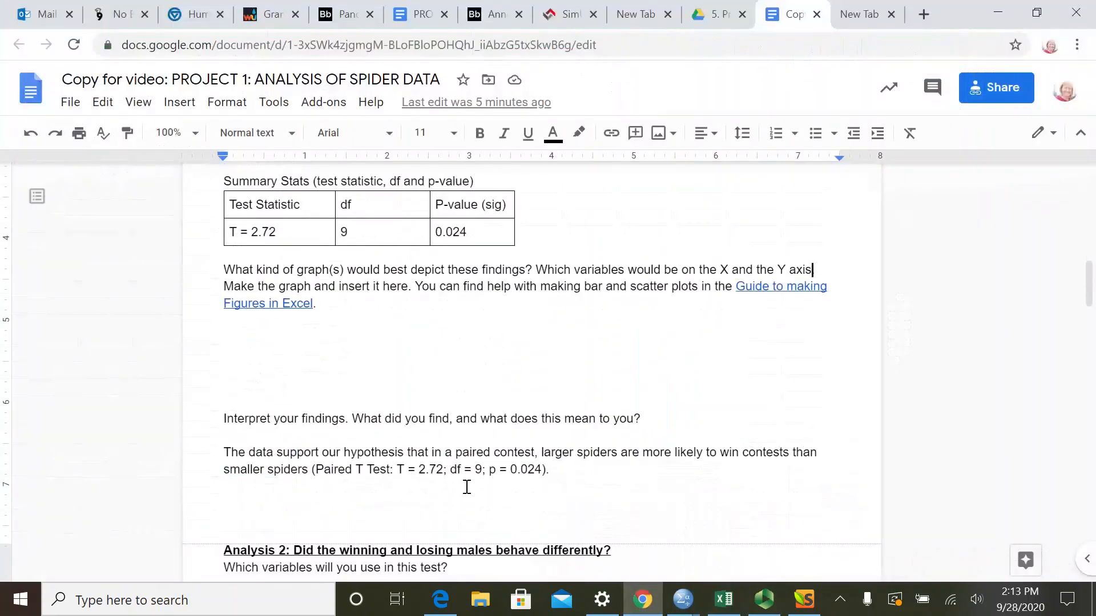
pyautogui.scroll(-6, 388, 320)
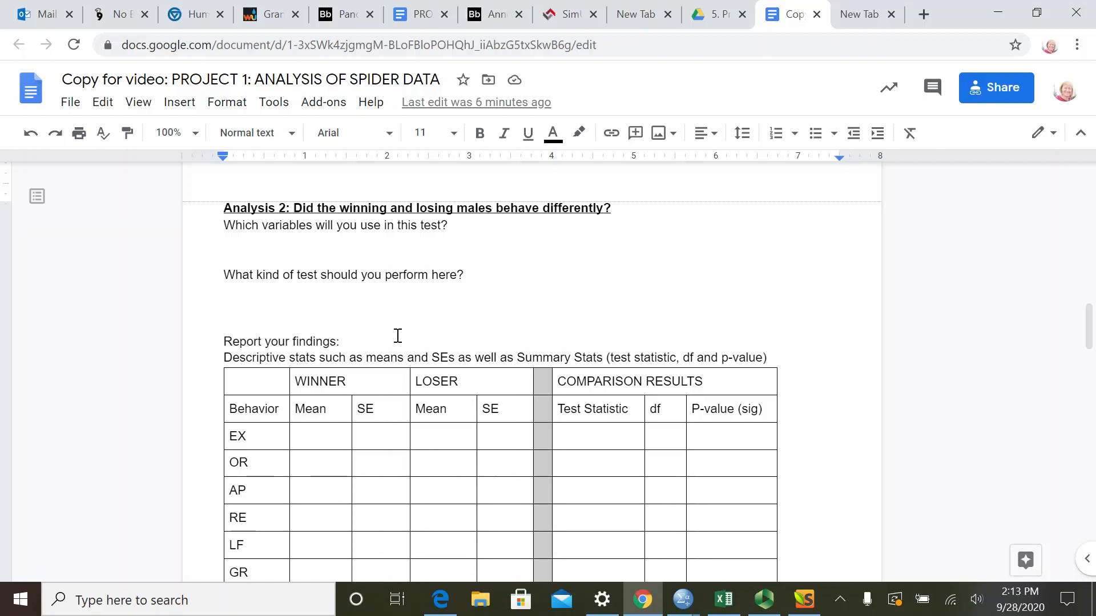
pyautogui.click(337, 242)
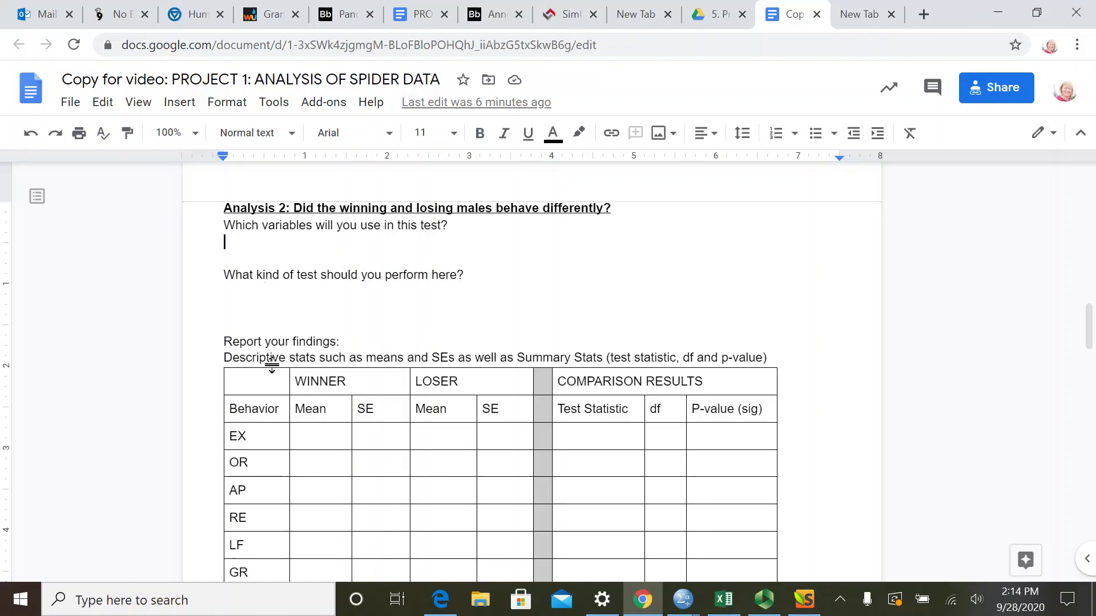
pyautogui.scroll(-1, 509, 396)
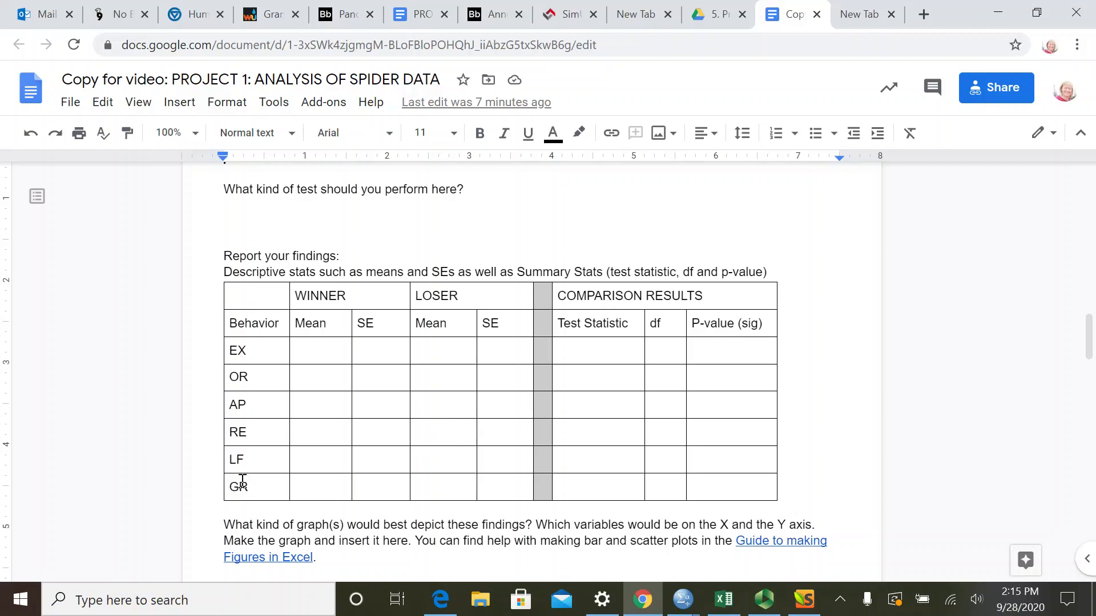
pyautogui.scroll(-9, 228, 429)
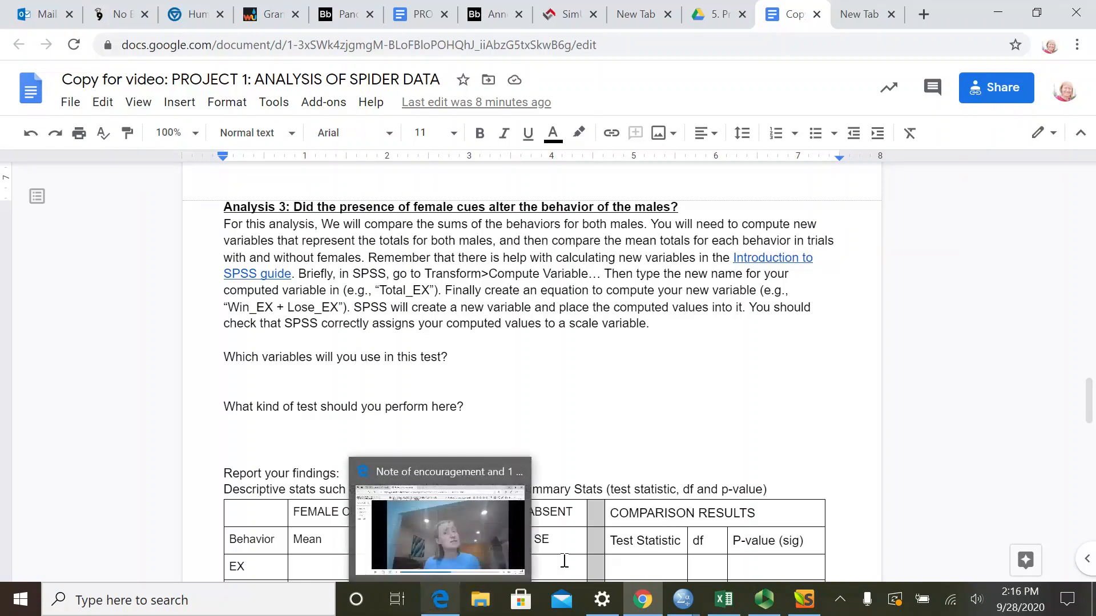
pyautogui.scroll(-5, 623, 499)
pyautogui.scroll(2, 612, 479)
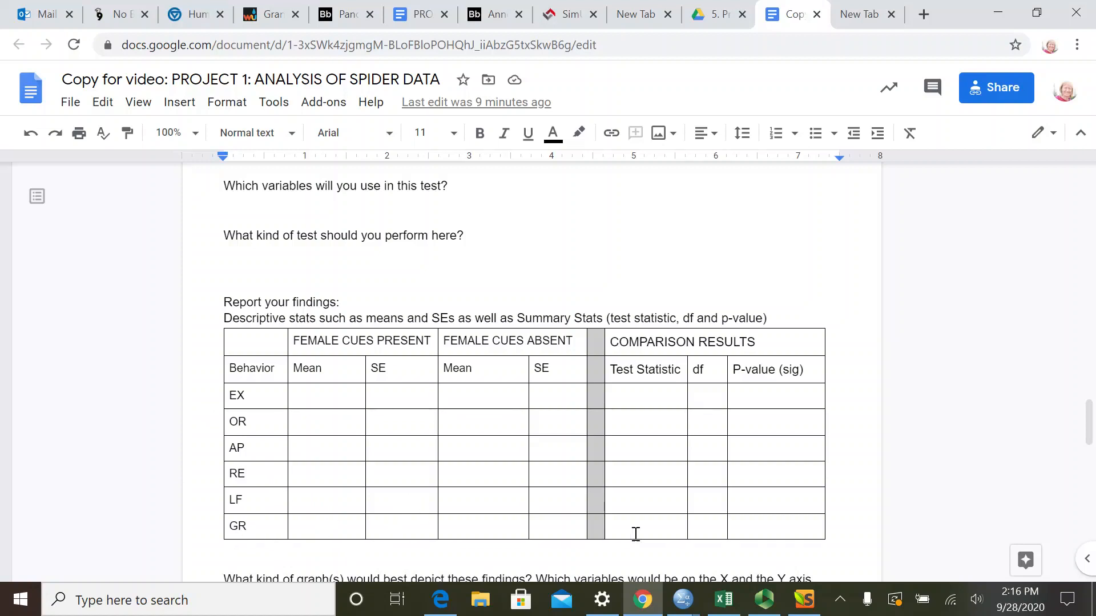
pyautogui.scroll(5, 628, 536)
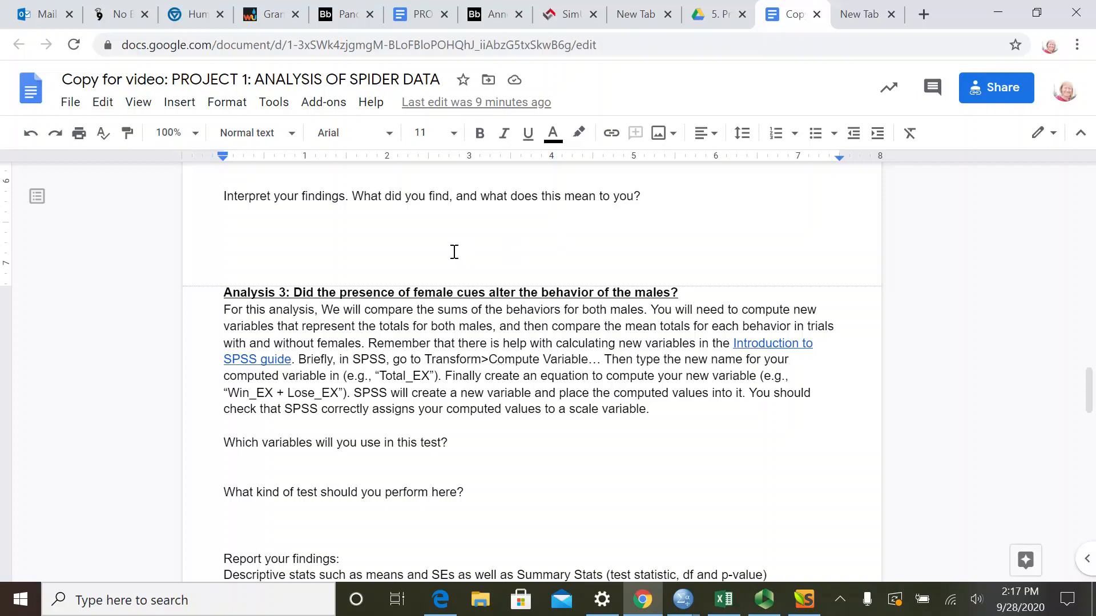
pyautogui.scroll(1, 455, 253)
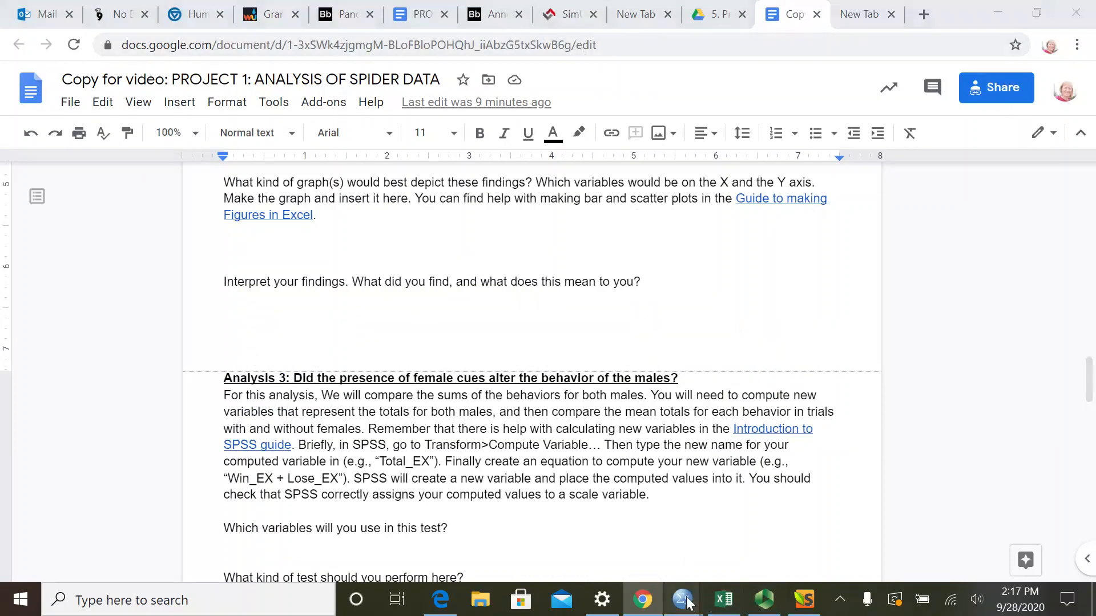
# - Switch to the spider dataset in SPSS and start computing a new variable with the target name Total_GR
pyautogui.moveTo(693, 604)
pyautogui.click(828, 537)
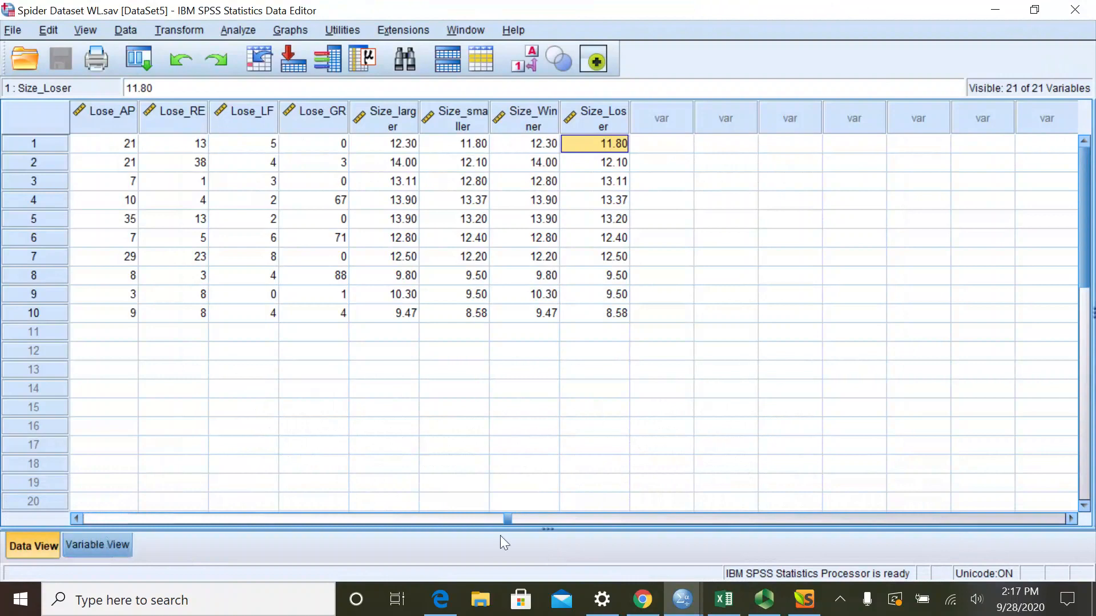
pyautogui.moveTo(504, 515); pyautogui.dragTo(66, 526)
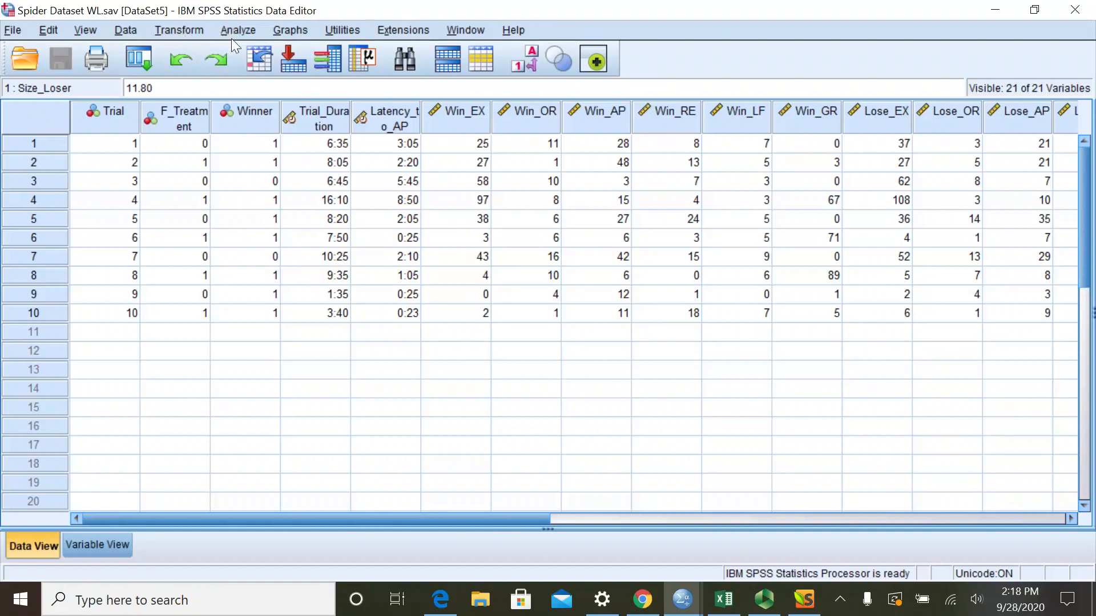
pyautogui.click(174, 30)
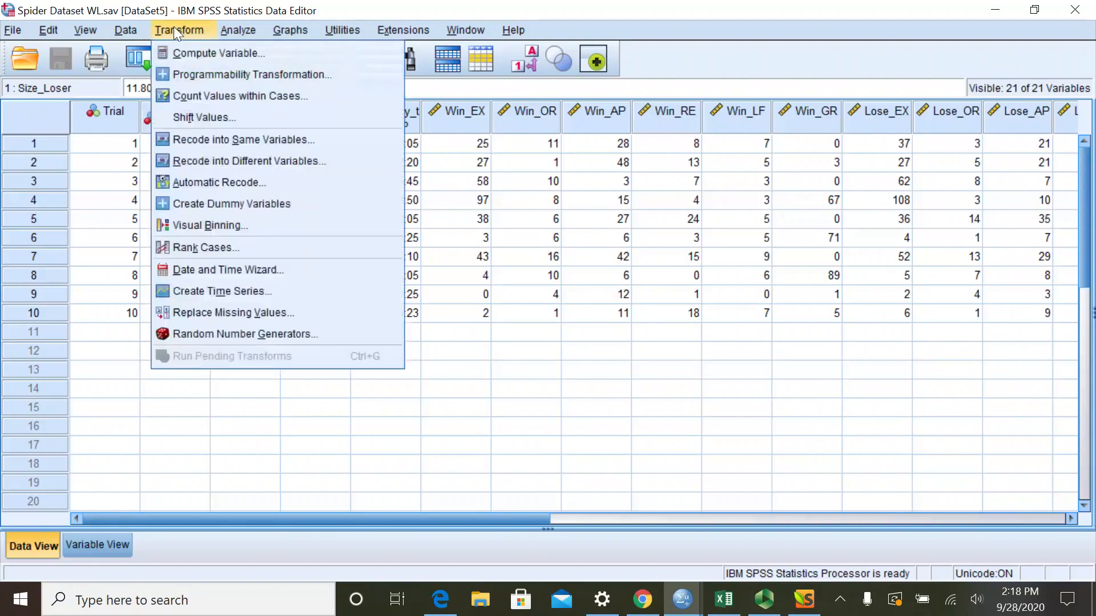
pyautogui.click(203, 53)
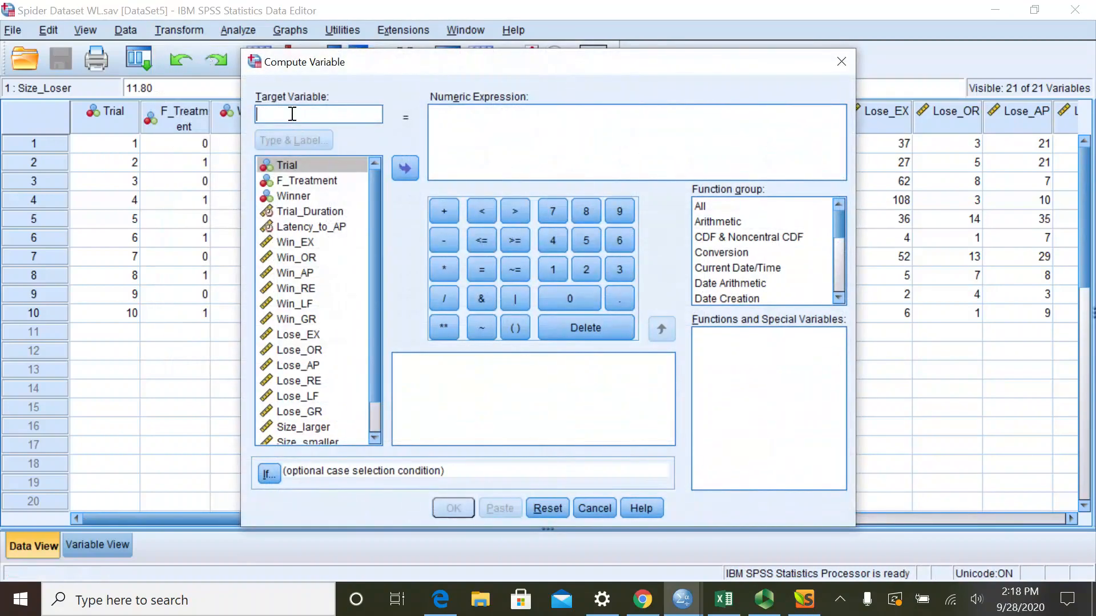
pyautogui.write('Total_')
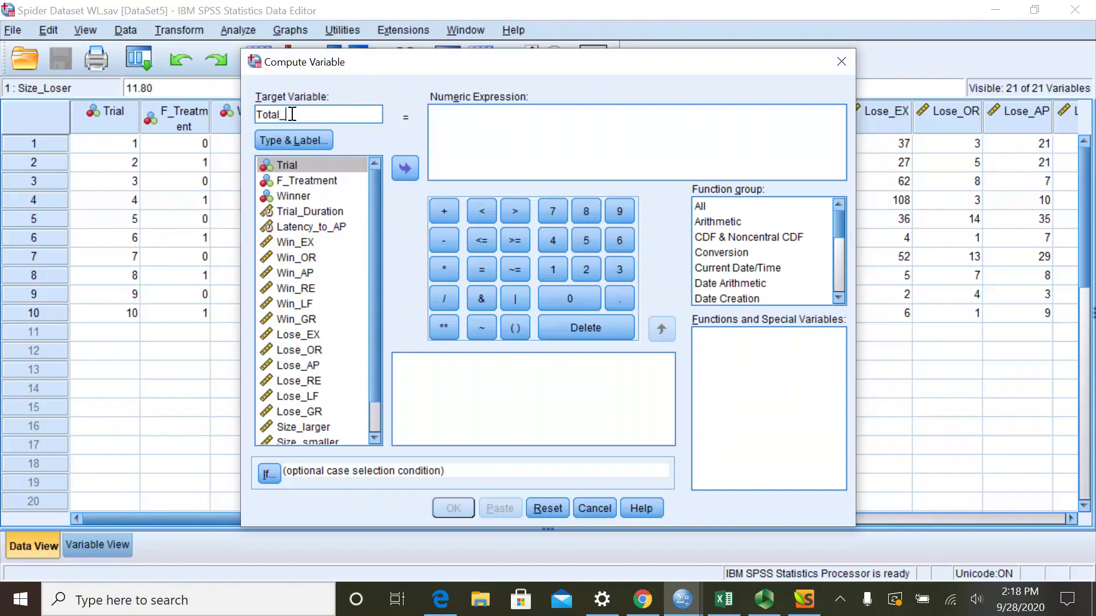
pyautogui.write('GR')
# - Compute Total_GR with the numeric expression Win_GR + Lose_GR
pyautogui.click(460, 117)
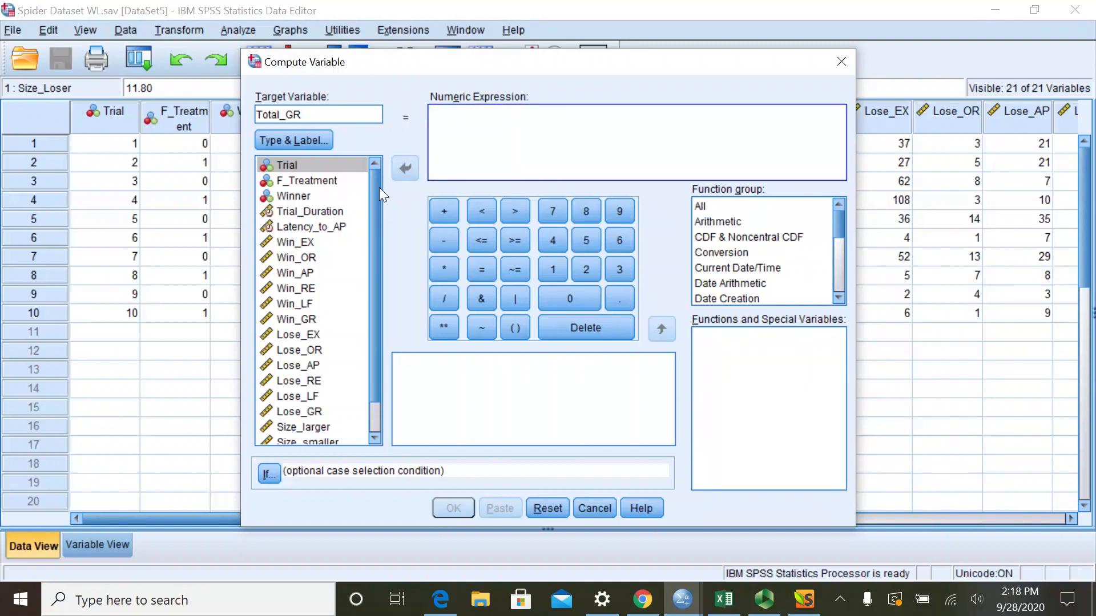
pyautogui.click(303, 319)
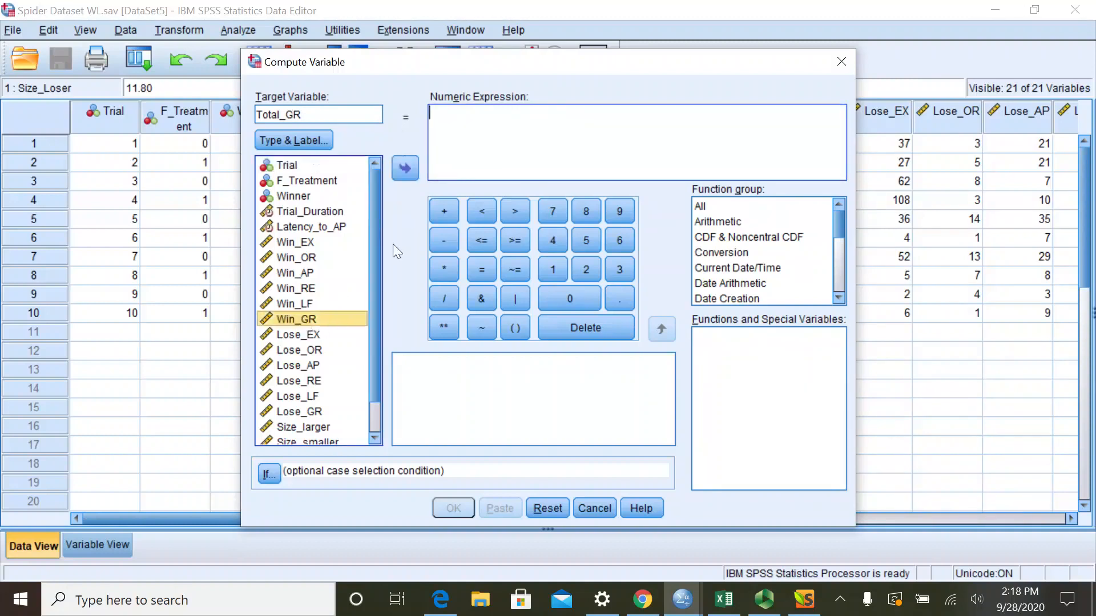
pyautogui.click(399, 167)
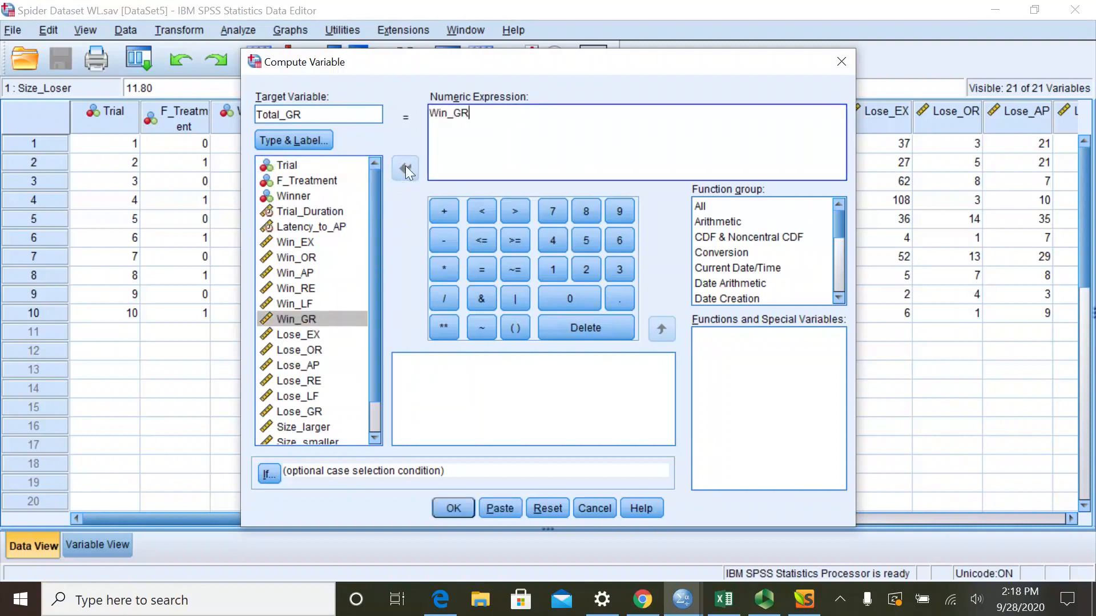
pyautogui.click(443, 211)
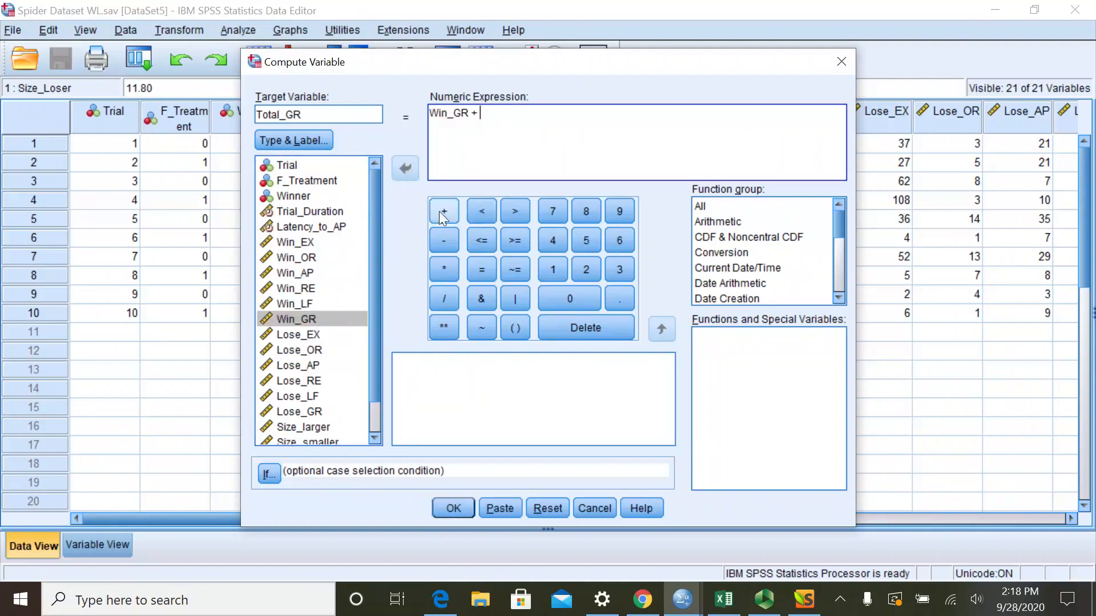
pyautogui.click(294, 412)
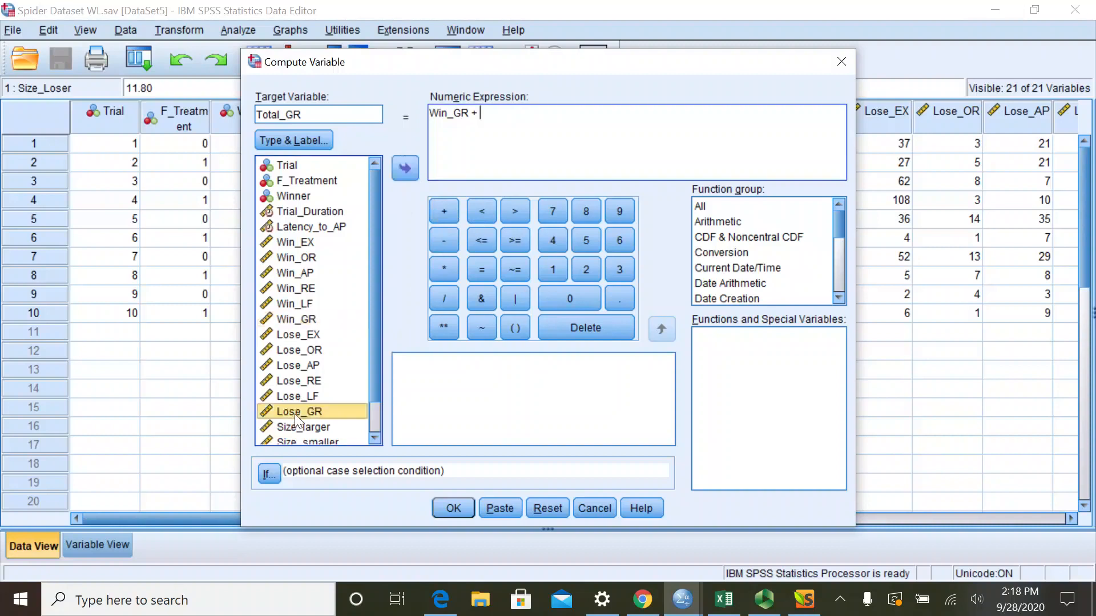
pyautogui.click(408, 172)
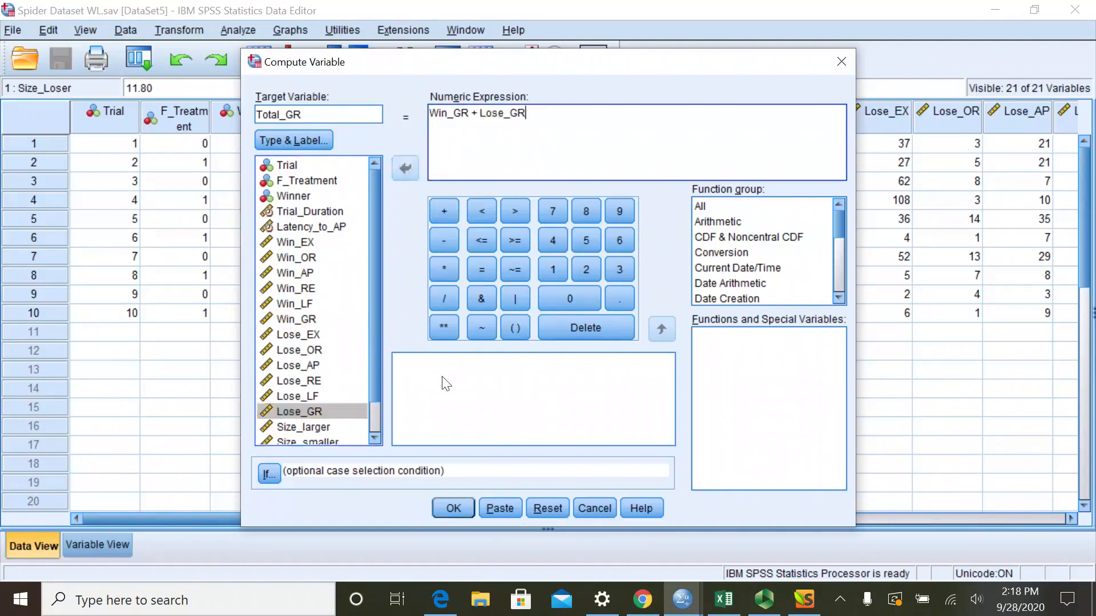
pyautogui.click(456, 508)
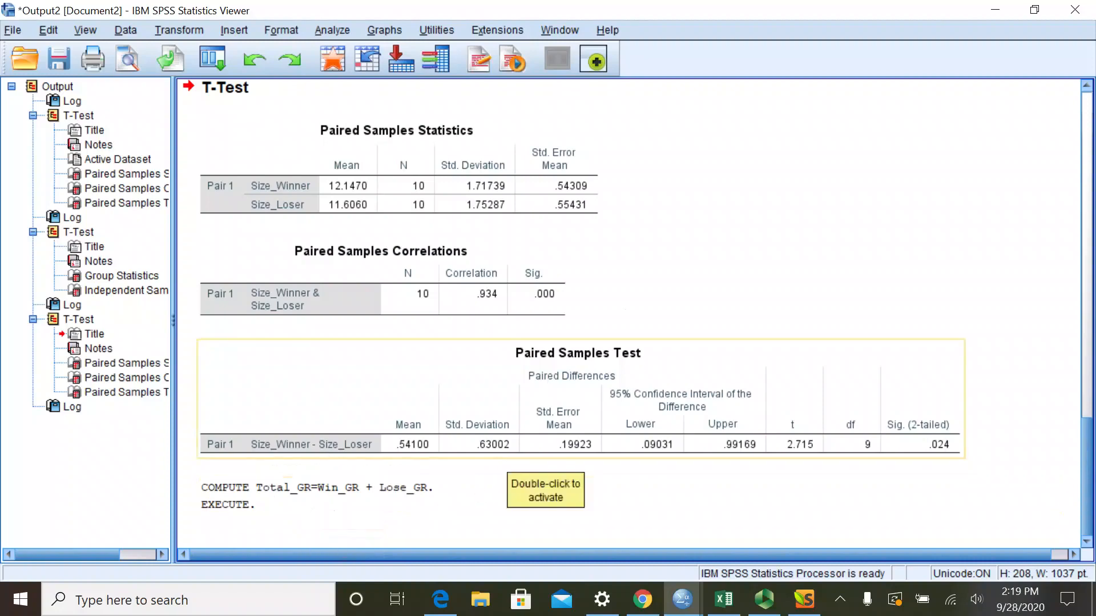
# - Return to the spider dataset and change the measurement level of Total_GR to Scale
pyautogui.click(995, 9)
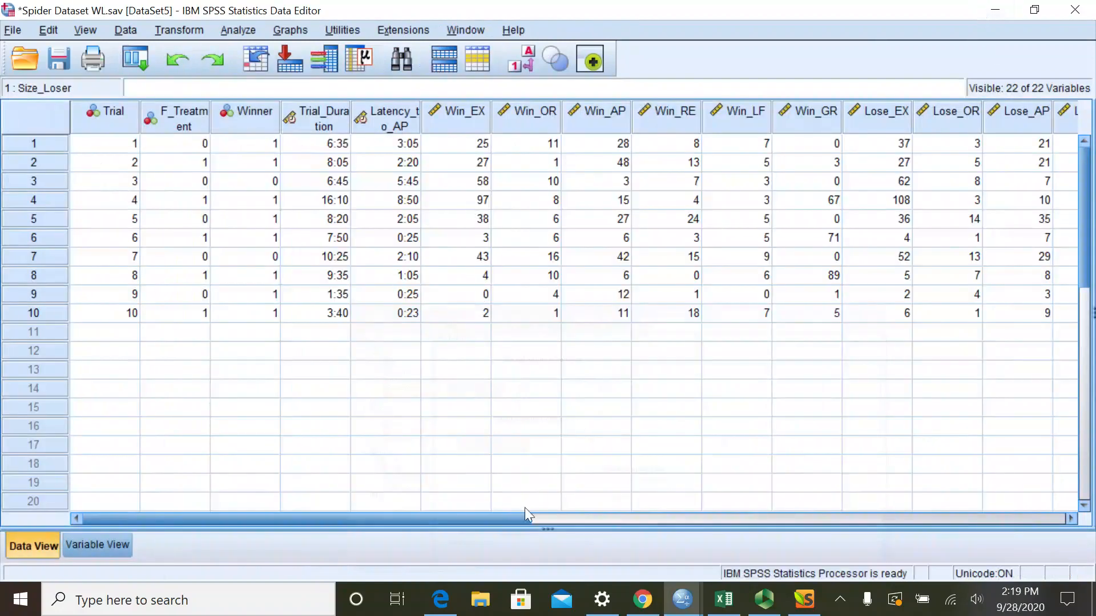
pyautogui.moveTo(487, 515); pyautogui.dragTo(942, 497)
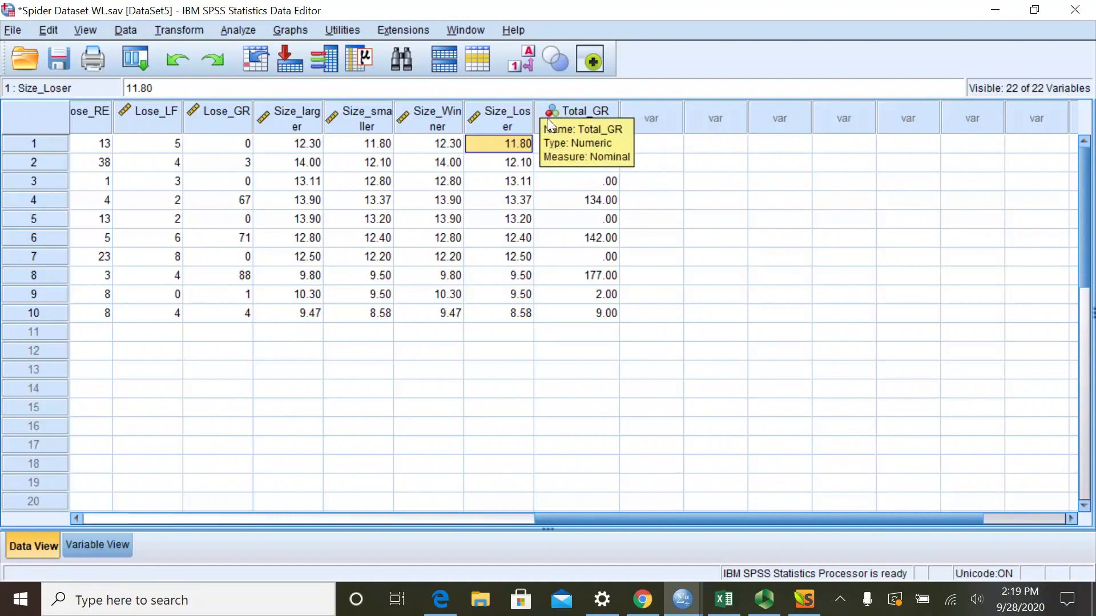
pyautogui.click(80, 550)
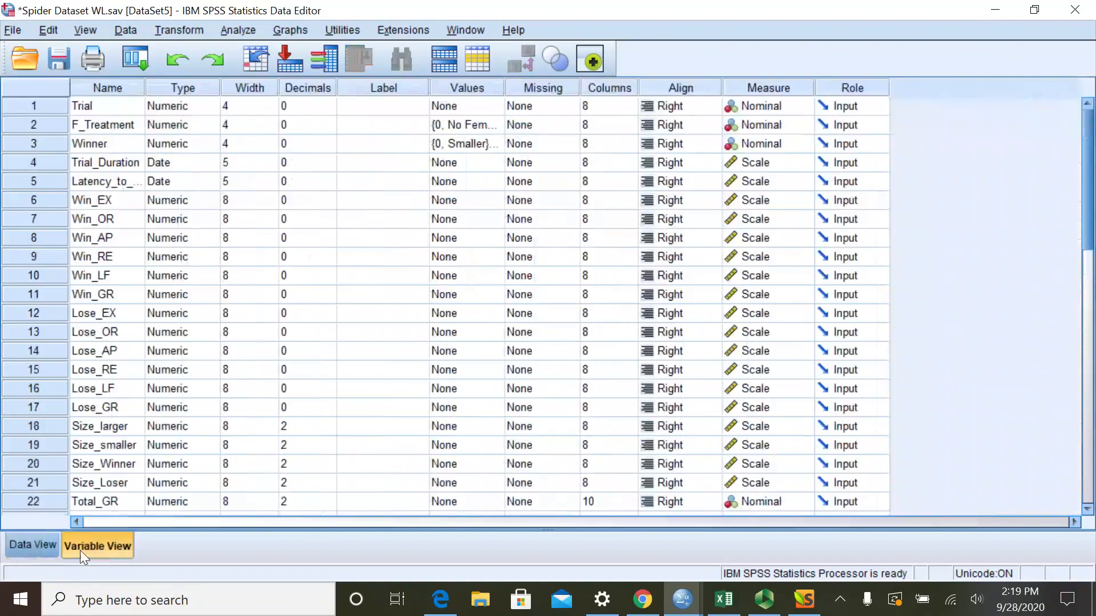
pyautogui.scroll(-4, 674, 337)
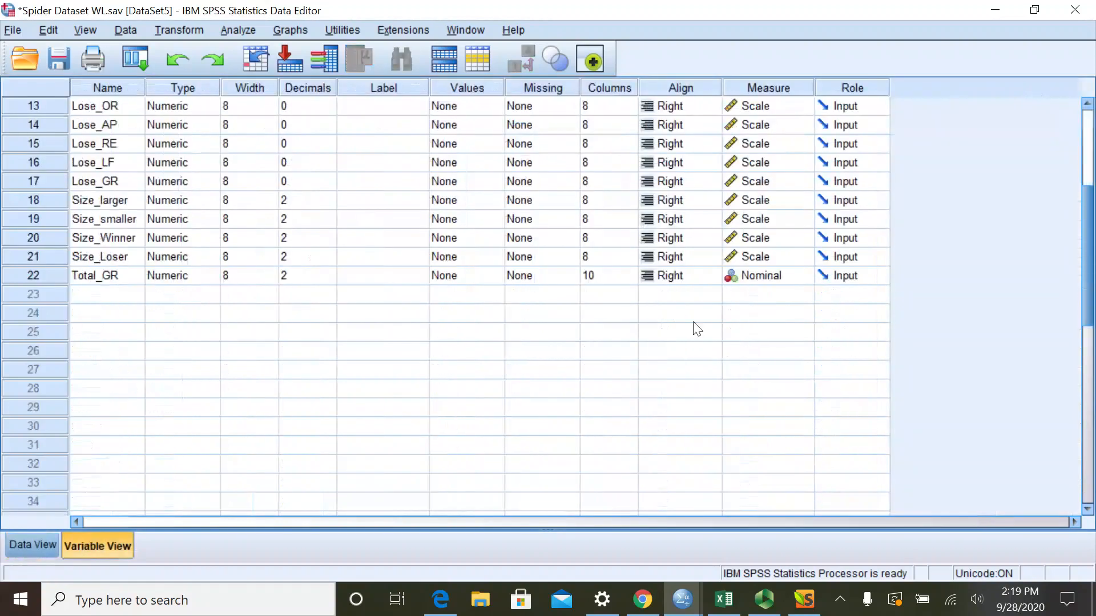
pyautogui.click(777, 284)
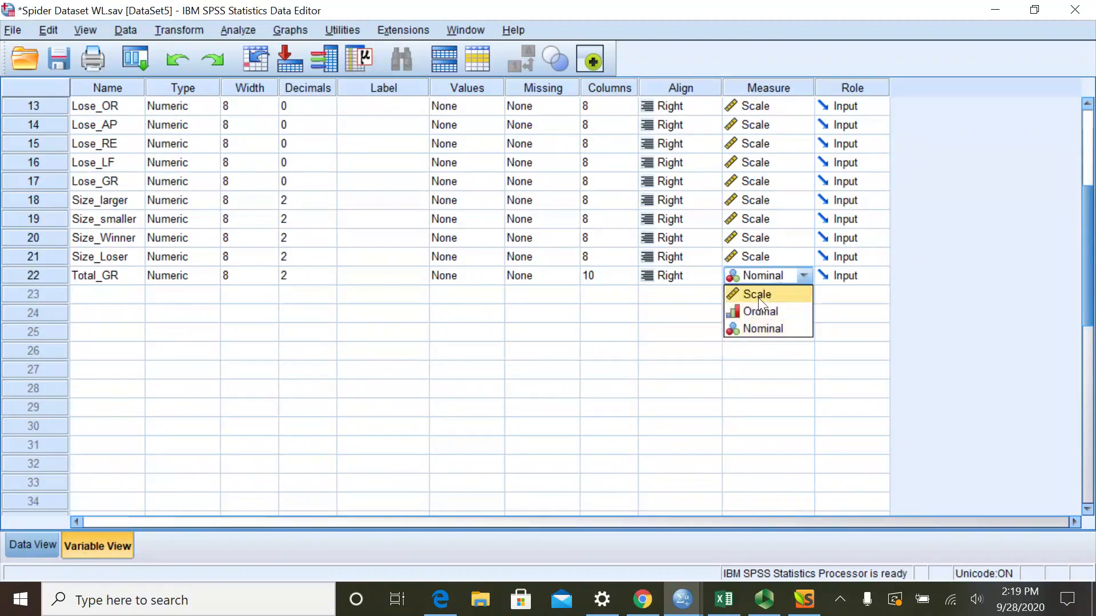
pyautogui.click(764, 293)
pyautogui.click(33, 546)
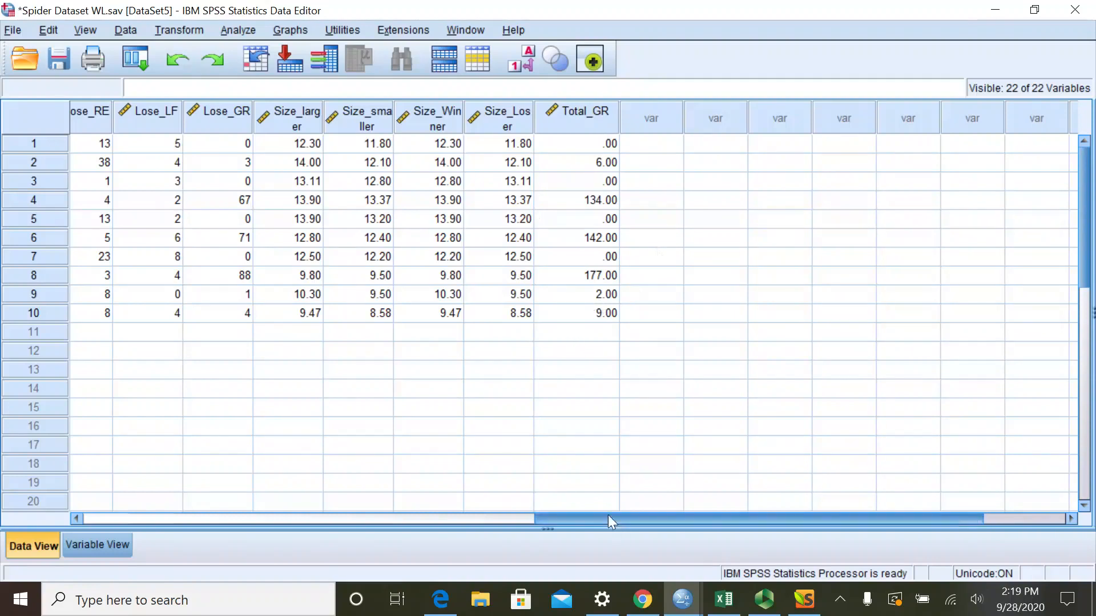
# - Start an independent-samples t test and clear Win_EX from the test variables and F_Treatment from the grouping variable
pyautogui.moveTo(608, 517); pyautogui.dragTo(407, 523)
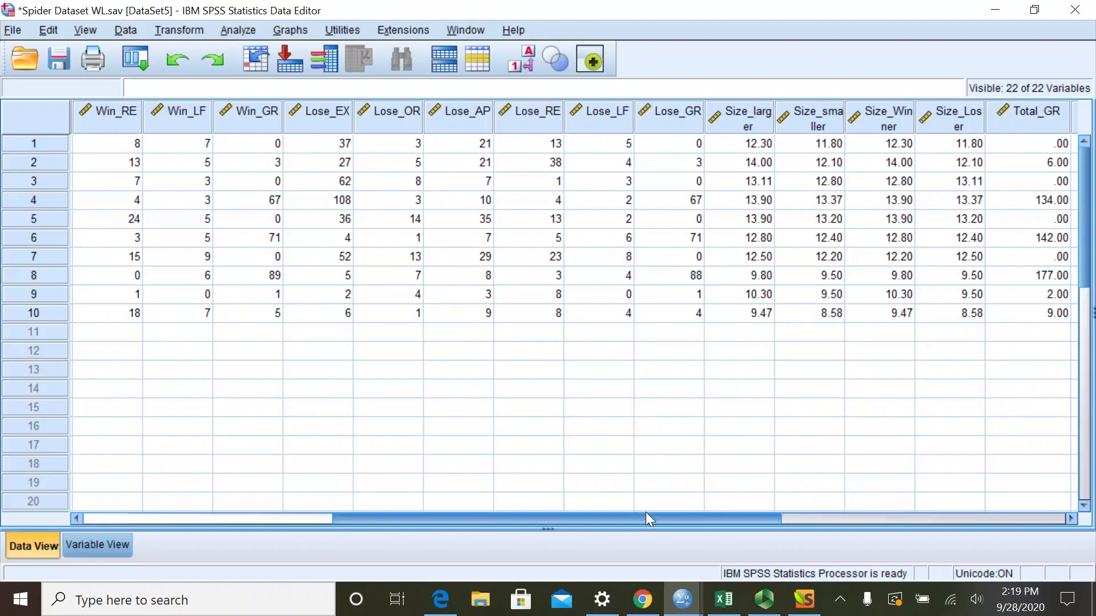
pyautogui.moveTo(647, 514); pyautogui.dragTo(759, 514)
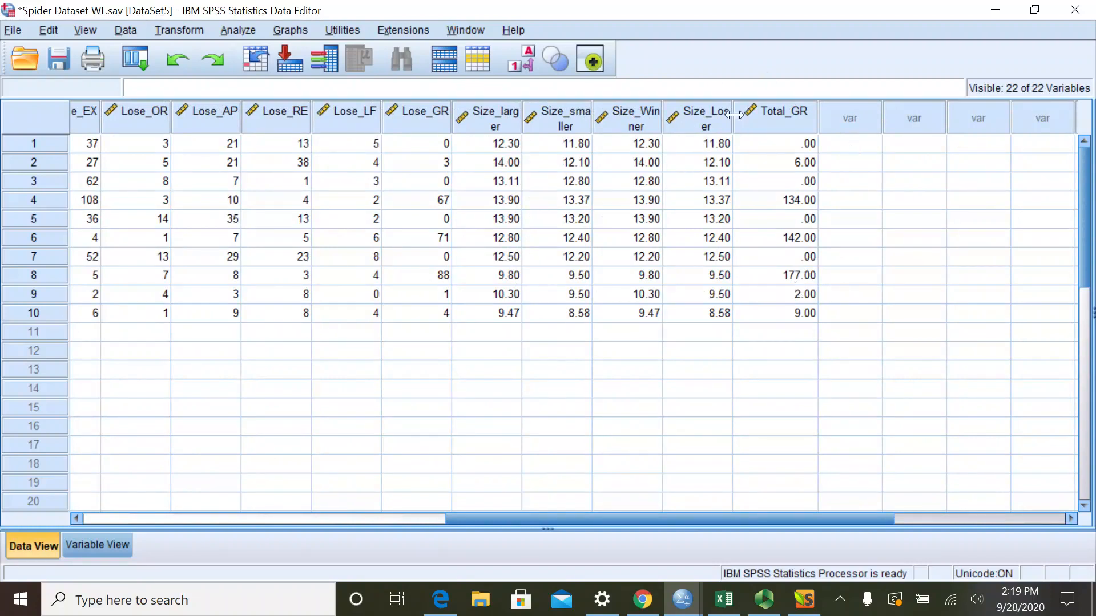
pyautogui.click(231, 31)
pyautogui.moveTo(273, 134)
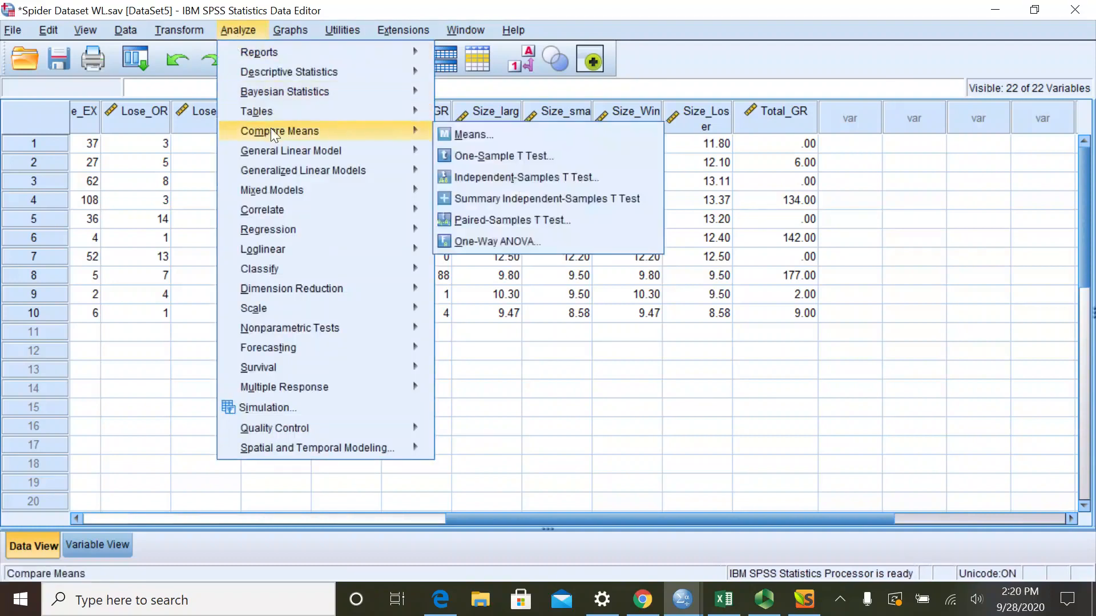
pyautogui.click(494, 186)
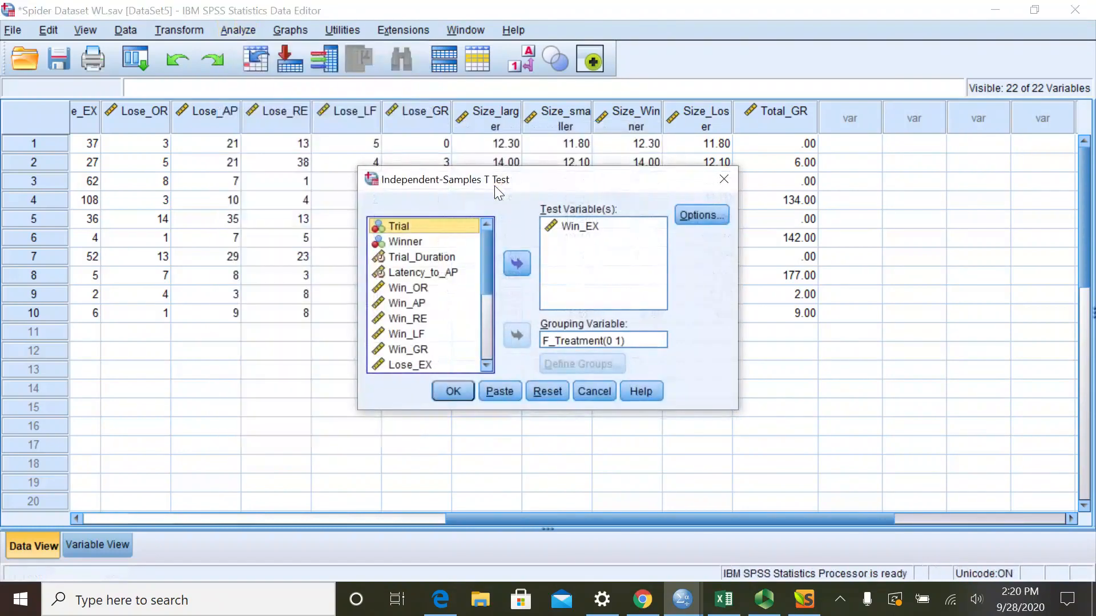
pyautogui.click(577, 227)
pyautogui.click(517, 266)
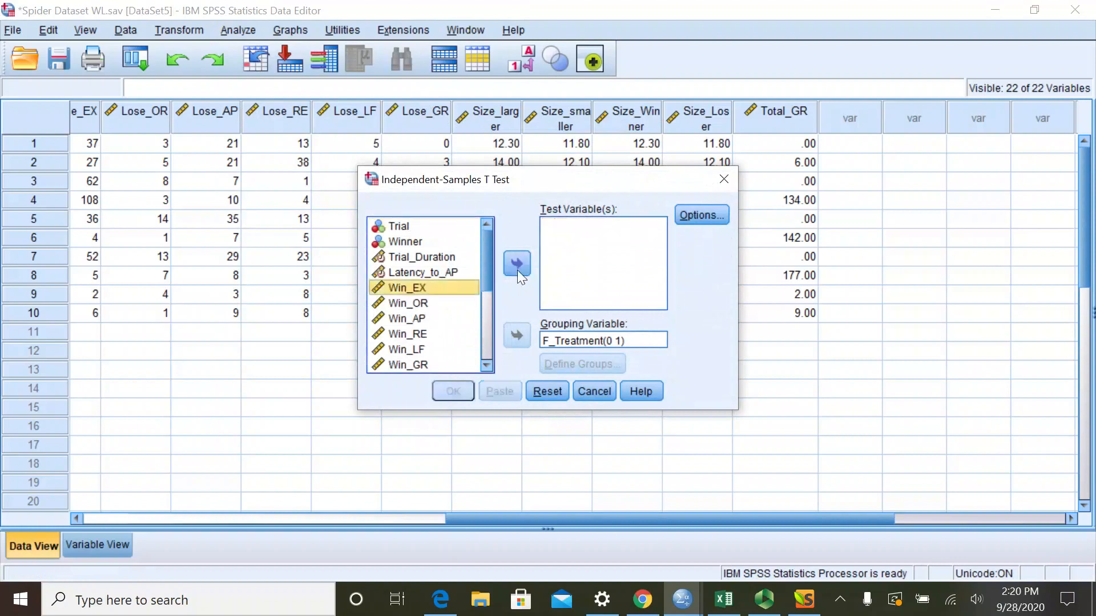
pyautogui.click(556, 340)
pyautogui.click(517, 335)
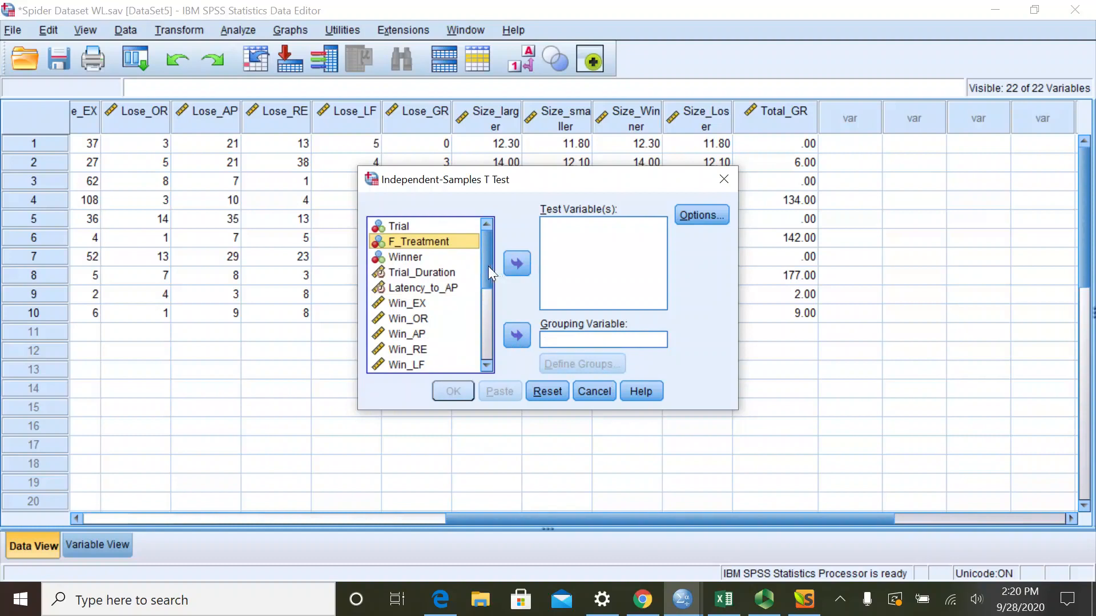
# - Set Total_GR as the test variable and F_Treatment as the grouping variable, with groups 0 and 1
pyautogui.moveTo(488, 266); pyautogui.dragTo(436, 371)
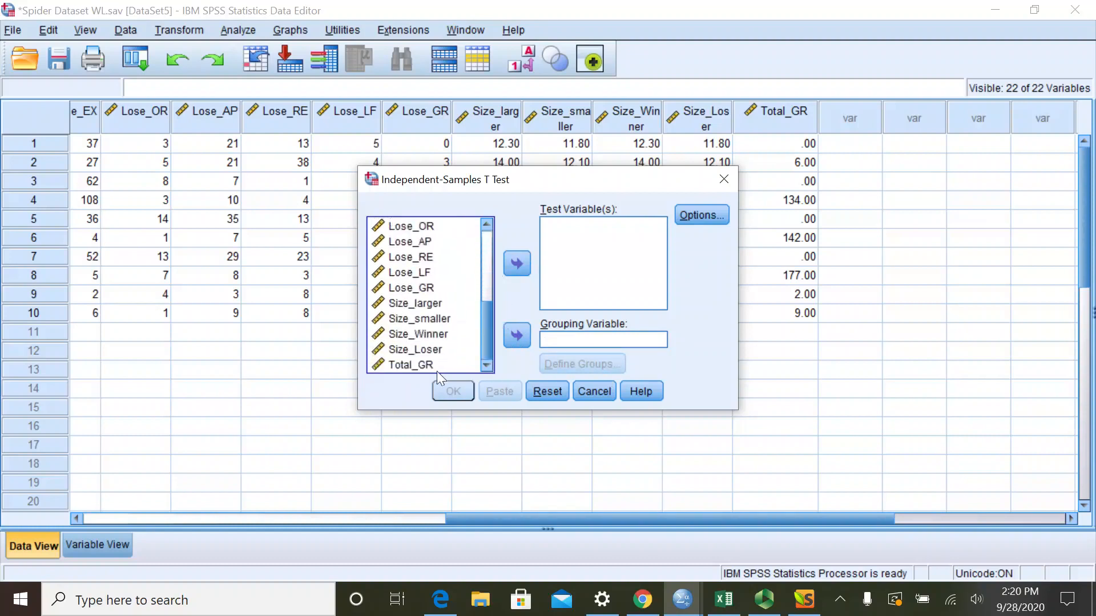
pyautogui.click(401, 365)
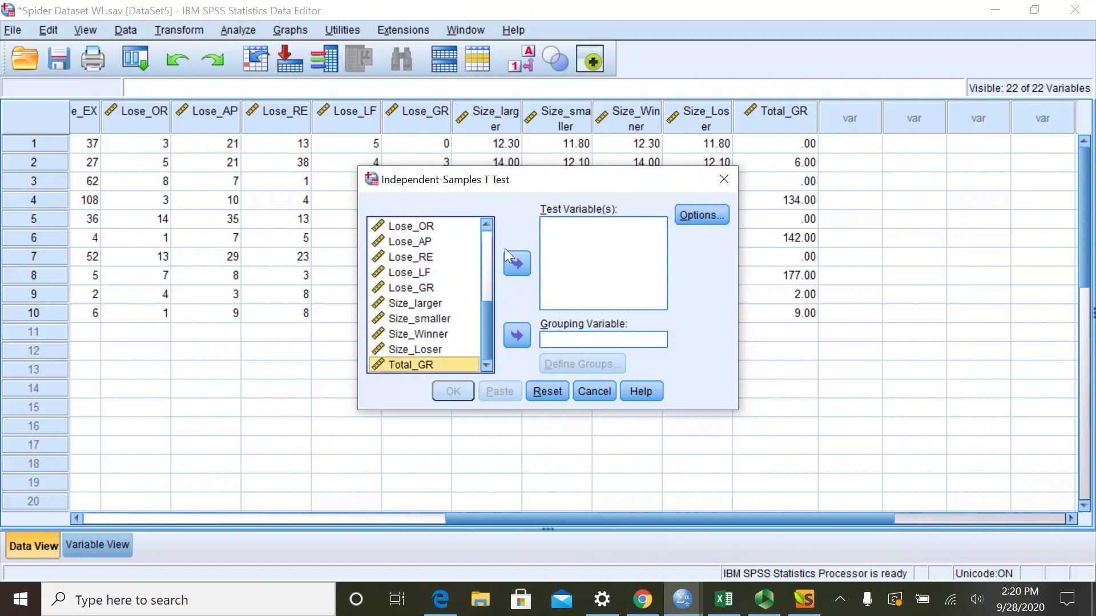
pyautogui.click(516, 264)
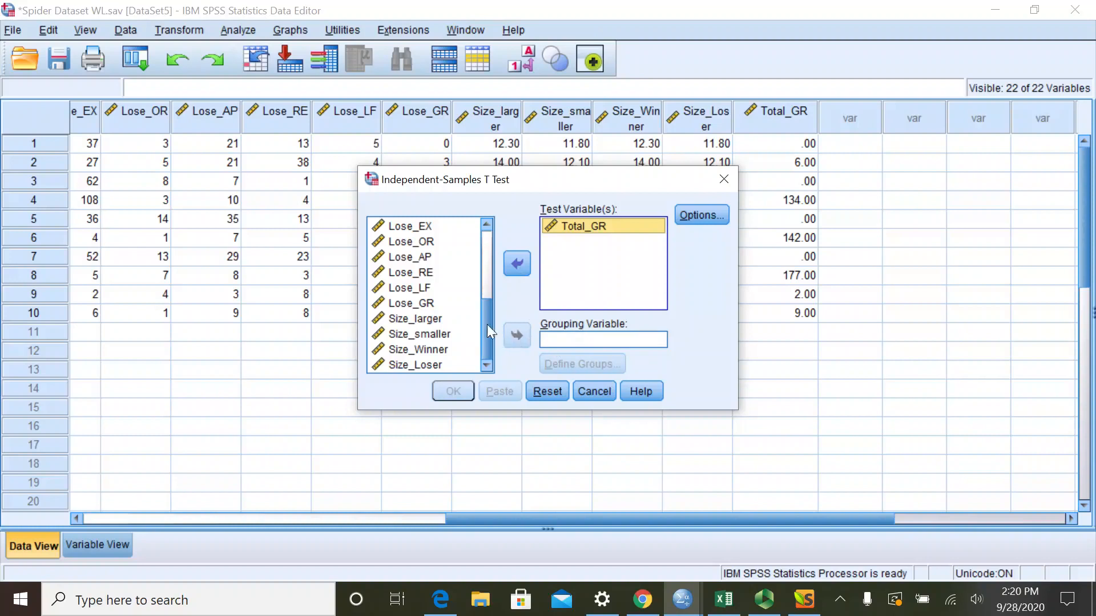
pyautogui.moveTo(484, 324); pyautogui.dragTo(485, 248)
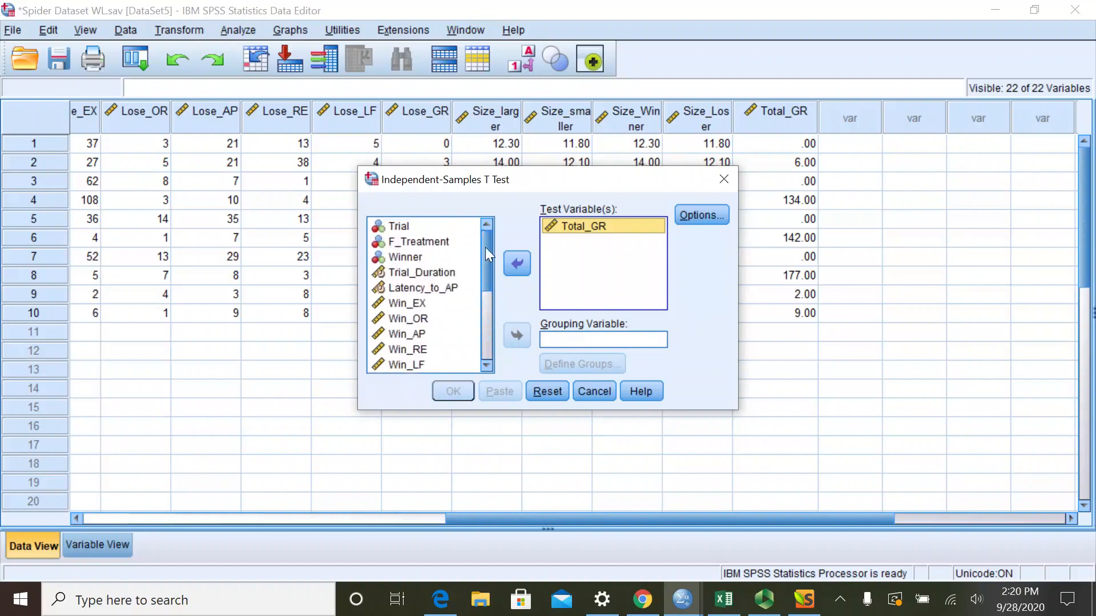
pyautogui.click(407, 242)
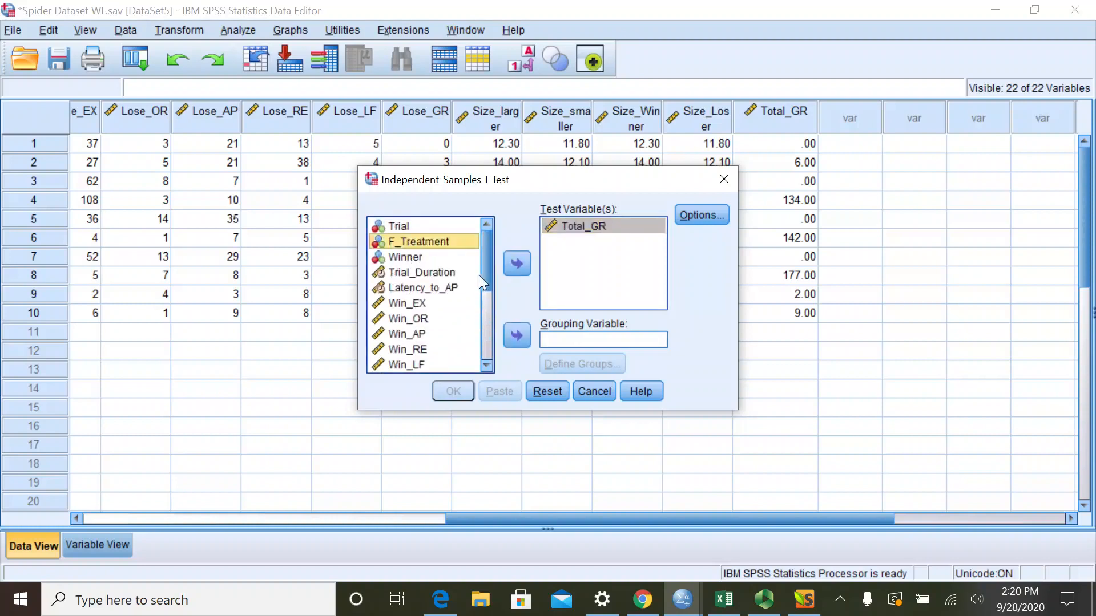
pyautogui.click(515, 337)
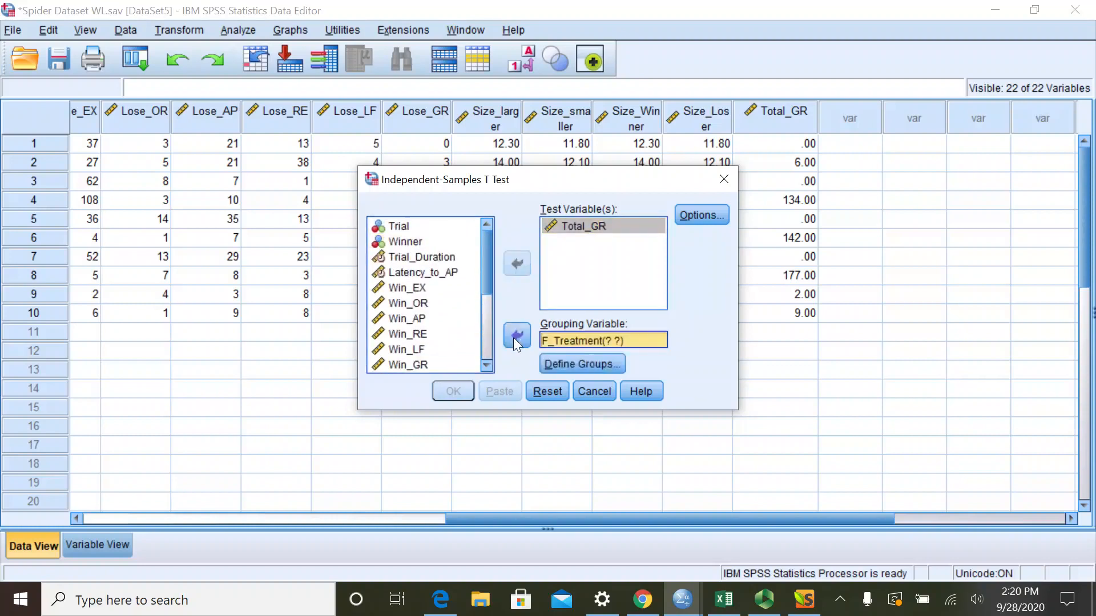
pyautogui.click(574, 366)
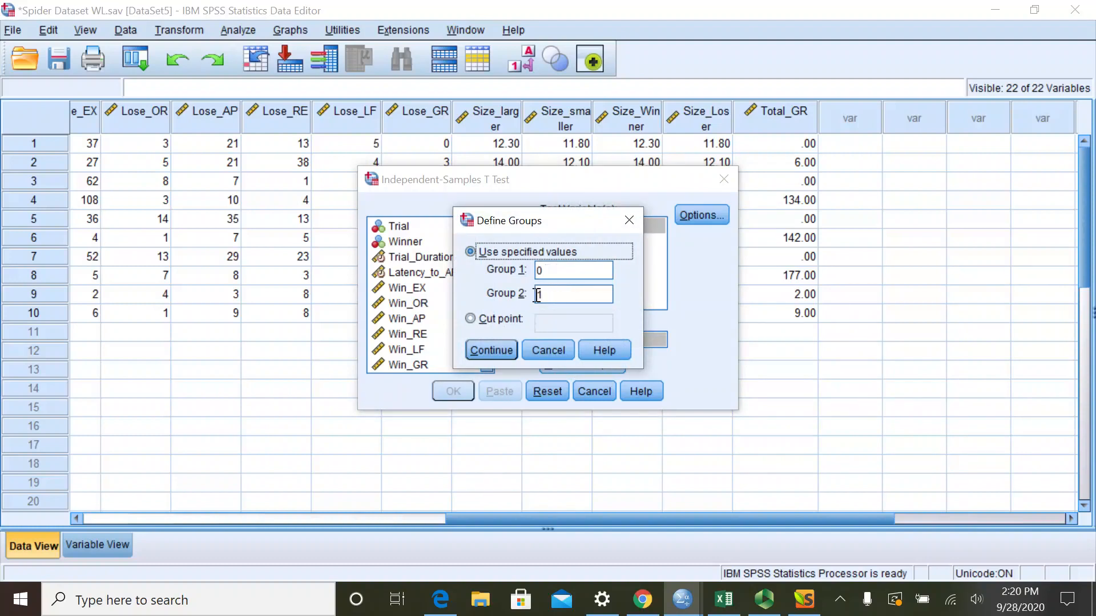
pyautogui.click(492, 349)
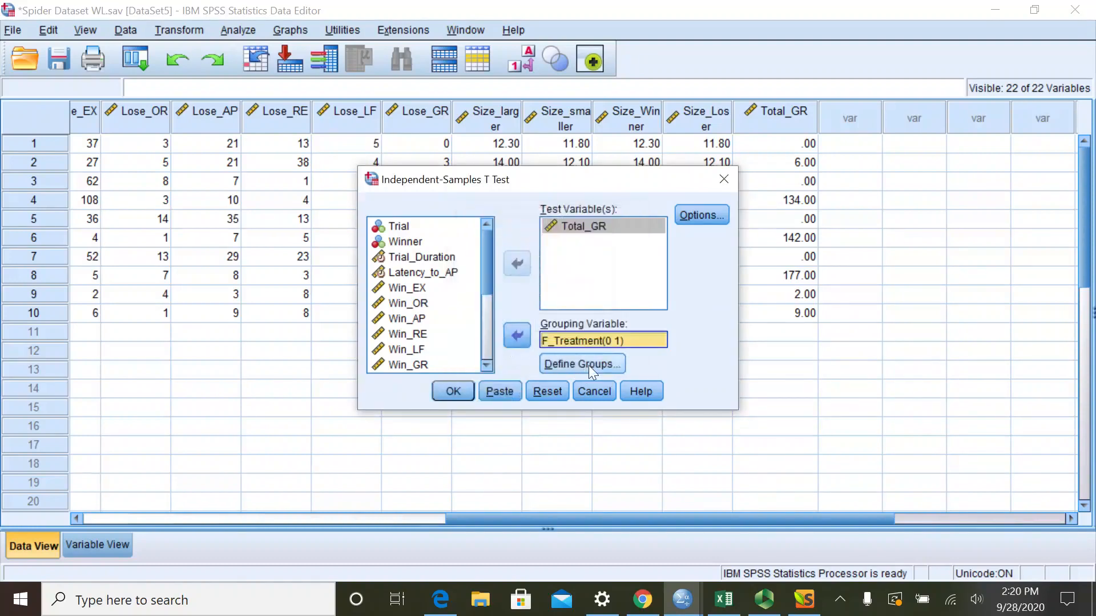
# - Run the independent-samples t test and maximize the output window to review the Total_GR group statistics and test results
pyautogui.click(445, 392)
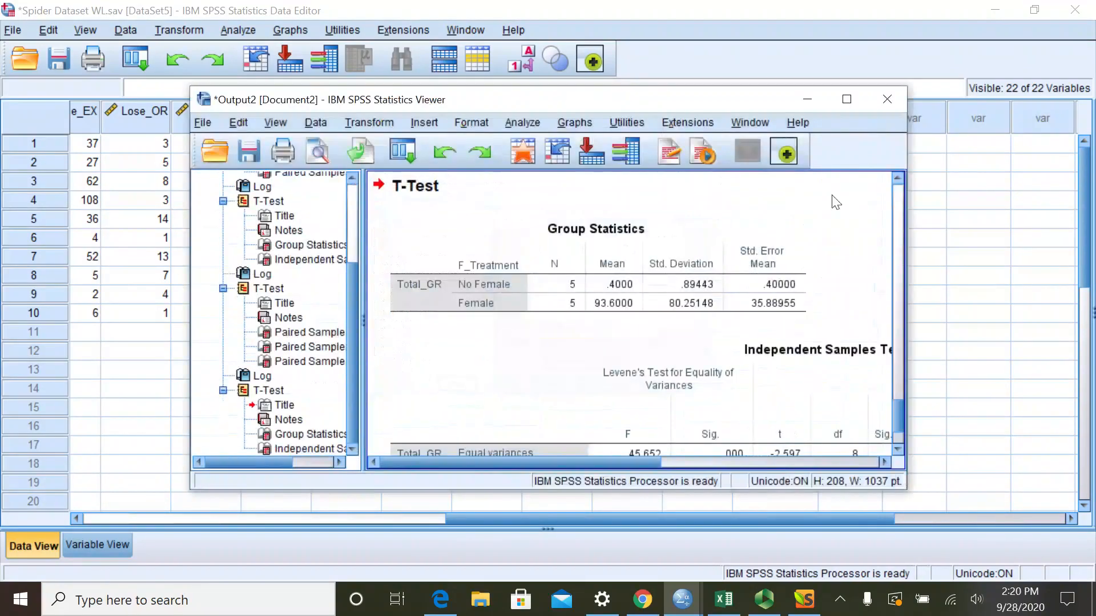
pyautogui.doubleClick(835, 108)
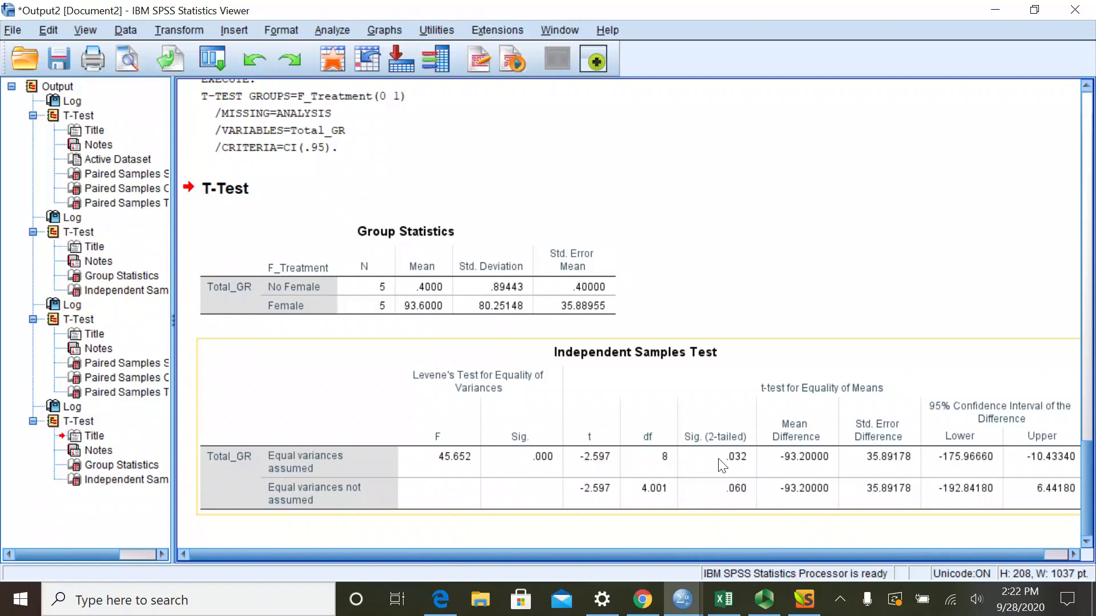
pyautogui.click(365, 306)
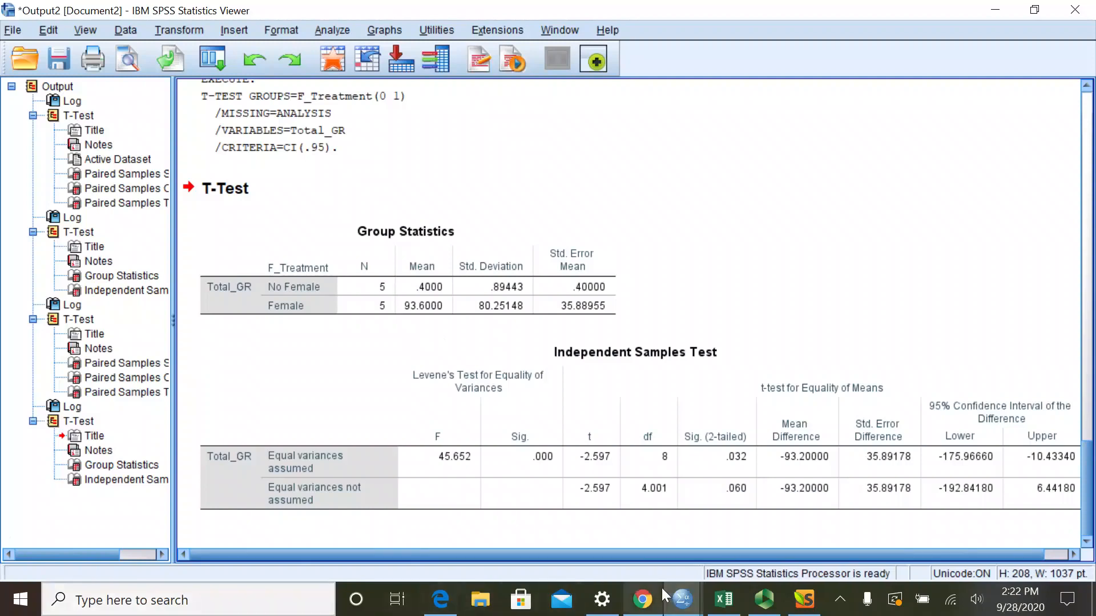
# - Switch to the spider project document in Chrome and read through the Analysis 3 and 4 instructions down to the interpretation question
pyautogui.moveTo(680, 602)
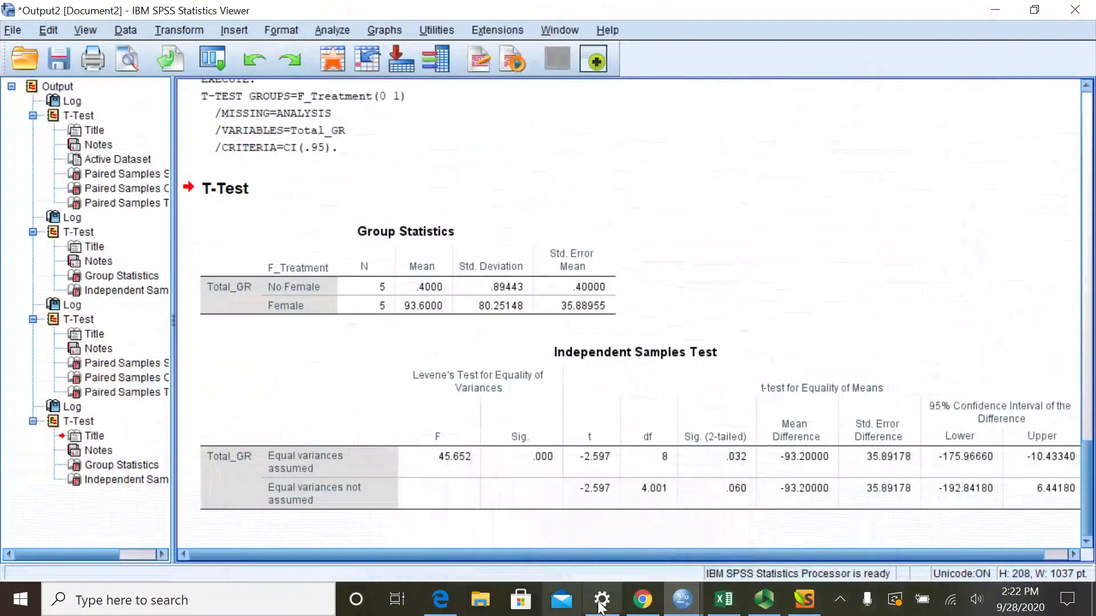
pyautogui.click(645, 606)
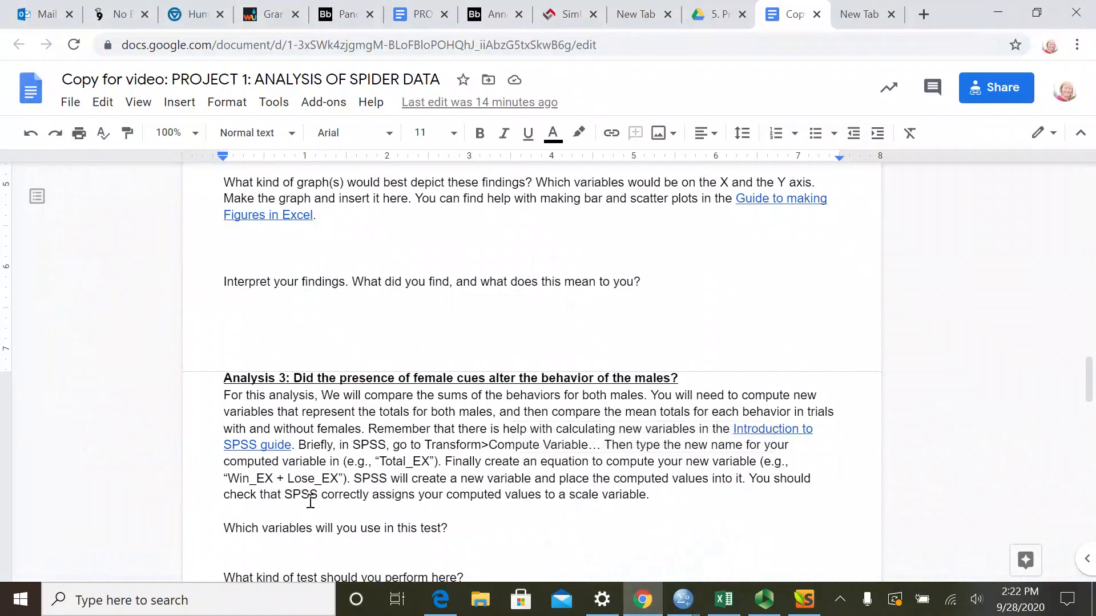
pyautogui.scroll(-3, 302, 422)
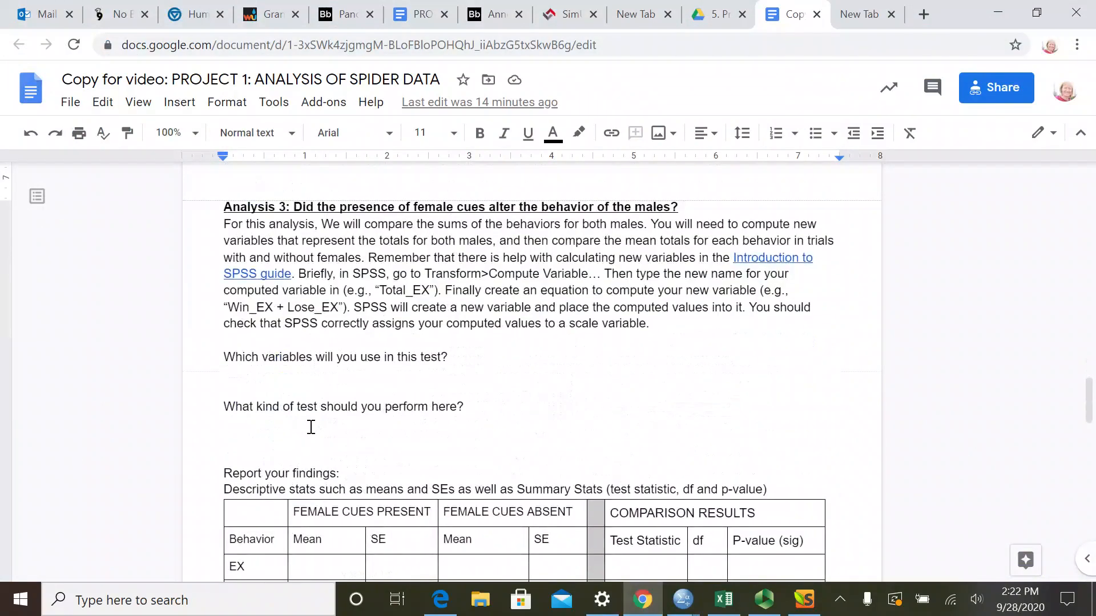
pyautogui.scroll(-10, 313, 429)
pyautogui.scroll(-3, 310, 431)
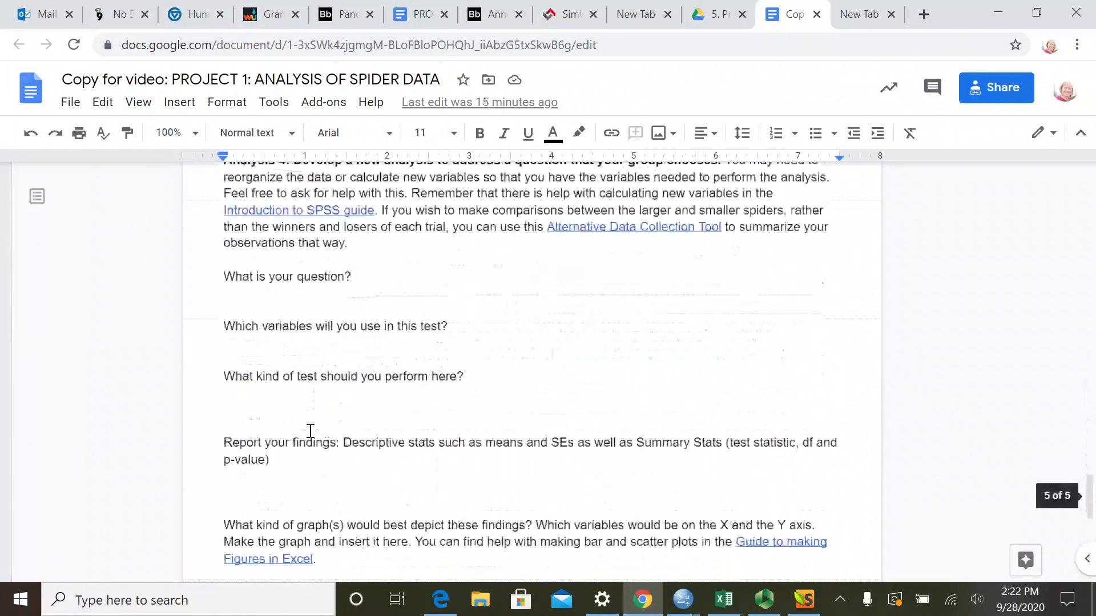
pyautogui.scroll(2, 311, 431)
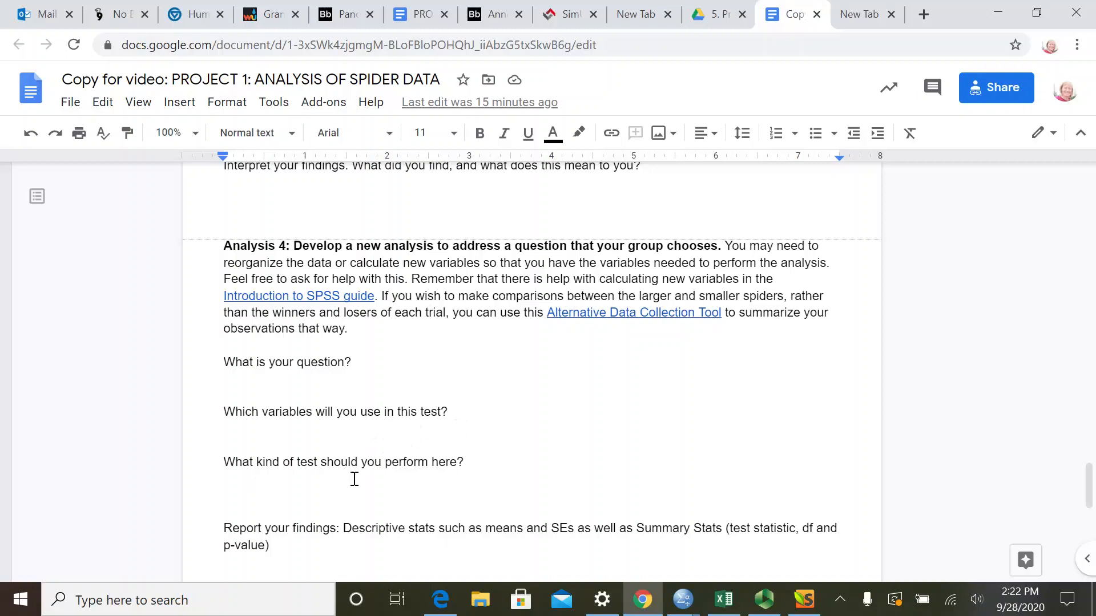
pyautogui.scroll(-3, 382, 480)
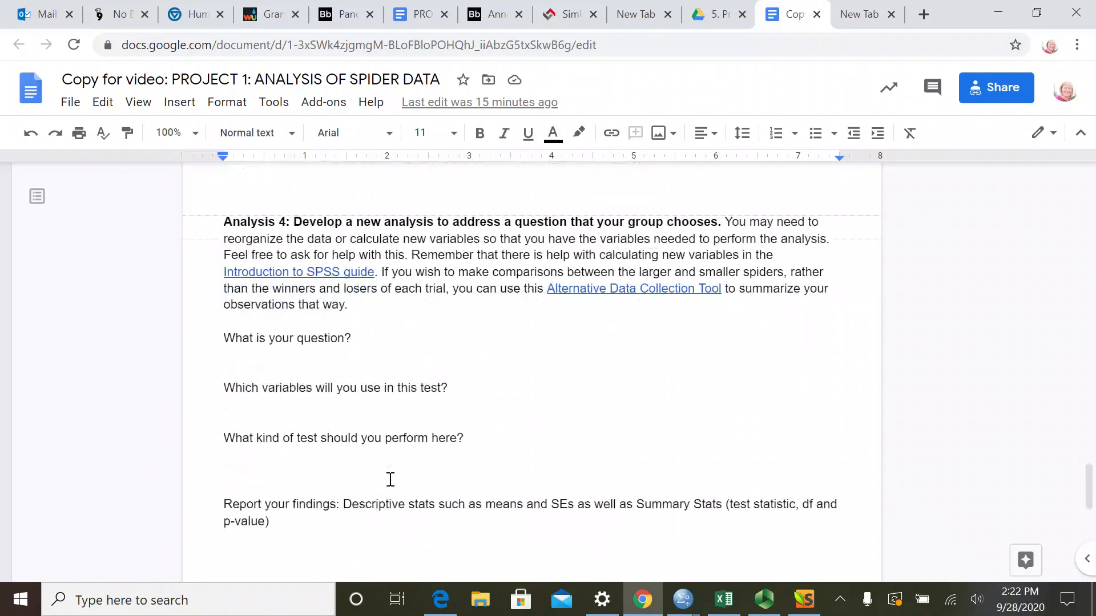
pyautogui.scroll(-2, 387, 477)
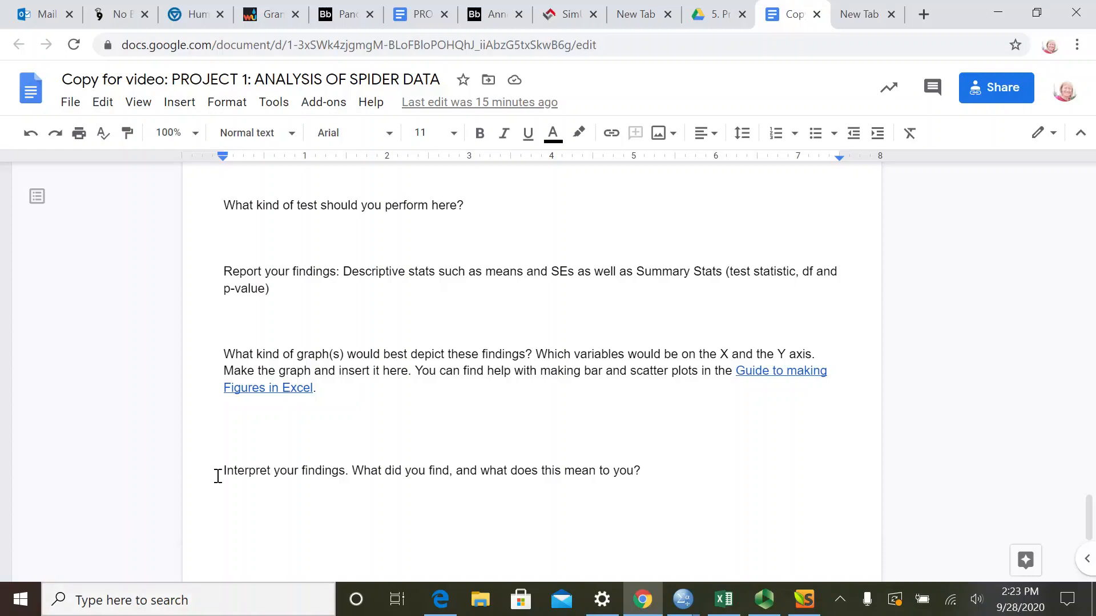
pyautogui.moveTo(224, 472); pyautogui.dragTo(347, 474)
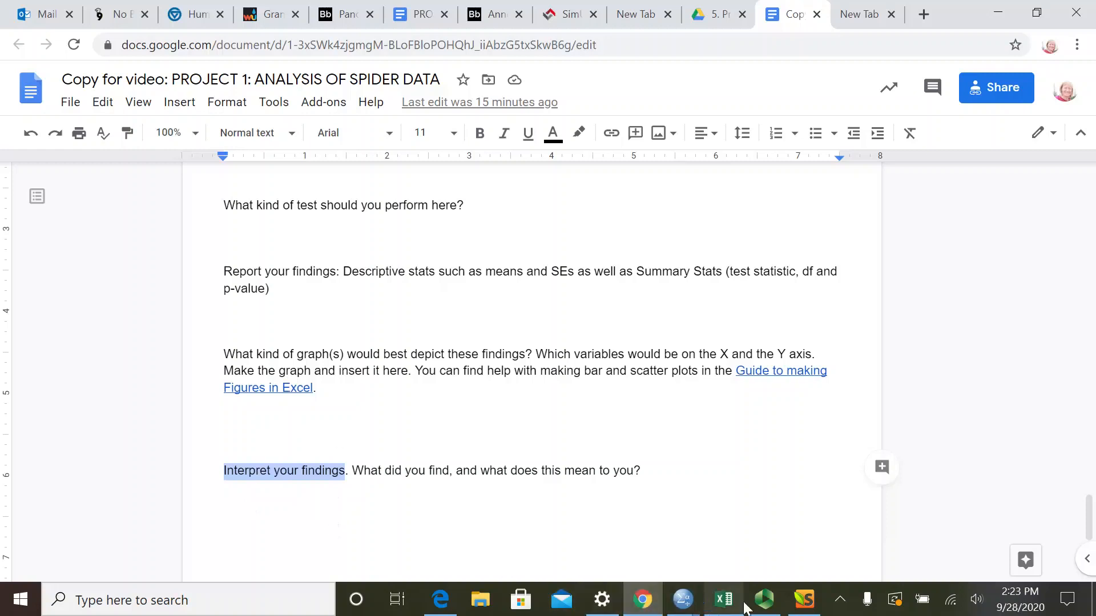
pyautogui.click(764, 600)
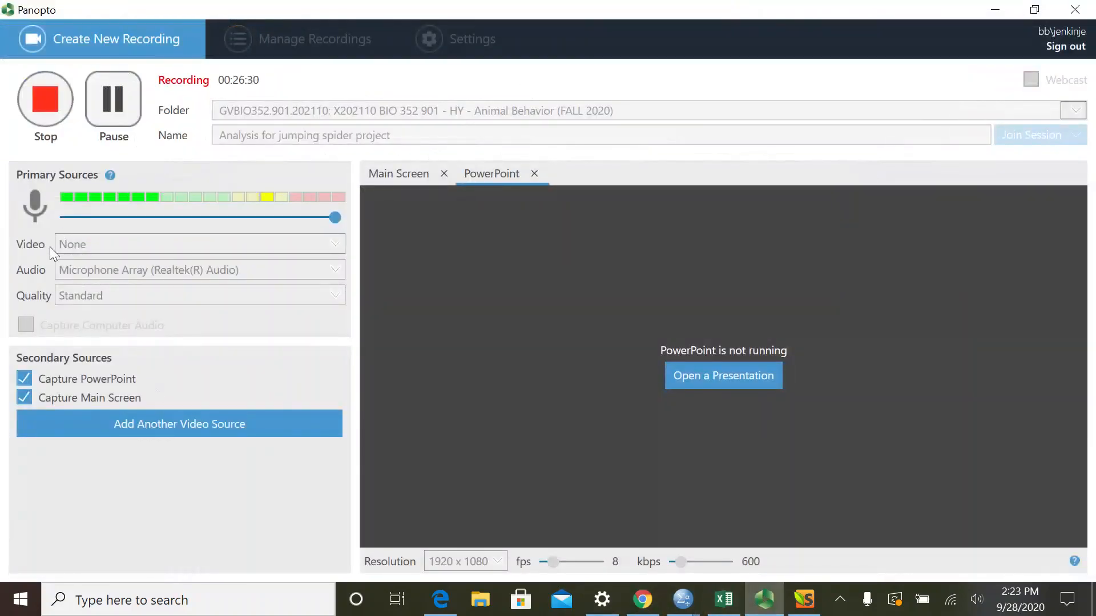